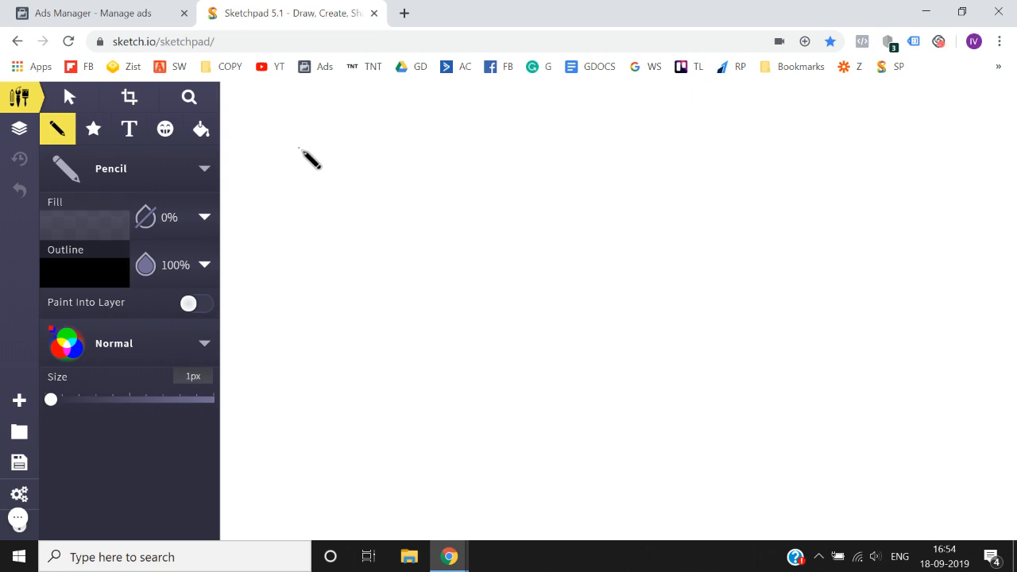
# Step: Sketch a T and a V separated by a long diagonal line, and enclose both letters in an oval
pyautogui.moveTo(299, 148)
pyautogui.mouseDown()
pyautogui.moveTo(379, 141)
pyautogui.moveTo(336, 218)
pyautogui.mouseUp()
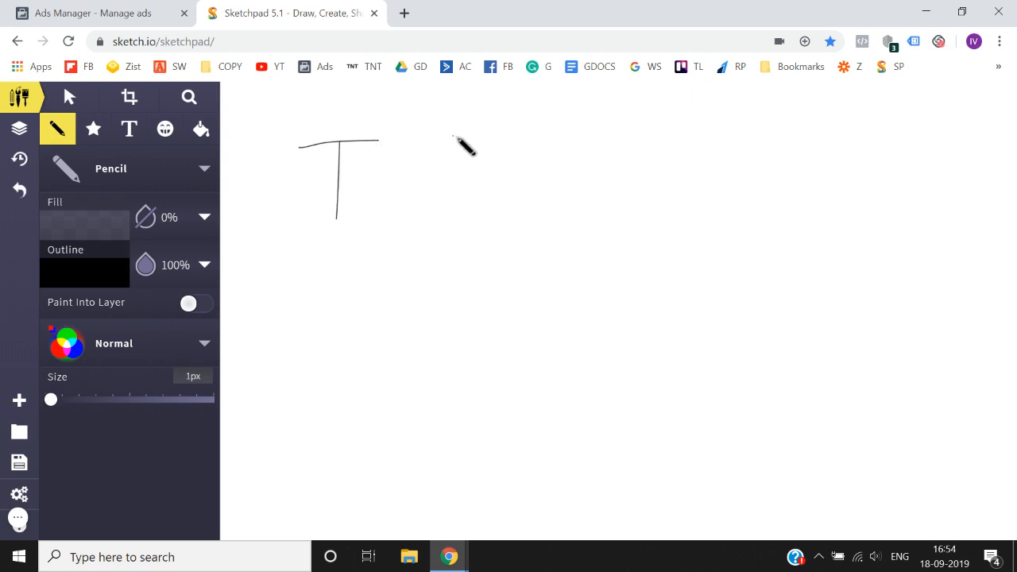
pyautogui.moveTo(455, 121); pyautogui.dragTo(353, 366)
pyautogui.moveTo(474, 221)
pyautogui.mouseDown()
pyautogui.moveTo(510, 261)
pyautogui.moveTo(542, 182)
pyautogui.mouseUp()
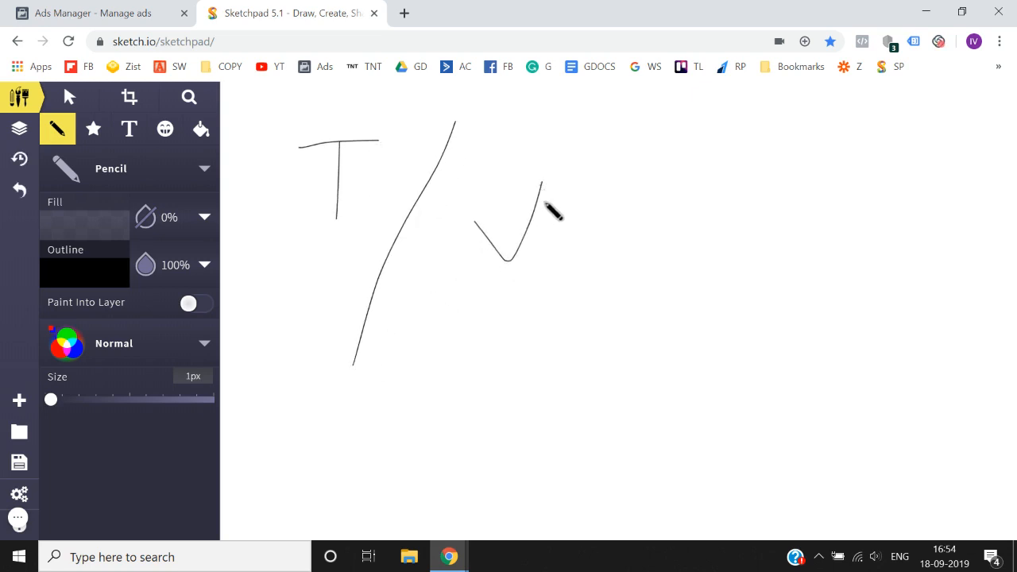
pyautogui.moveTo(630, 157)
pyautogui.mouseDown()
pyautogui.moveTo(256, 139)
pyautogui.moveTo(495, 275)
pyautogui.mouseUp()
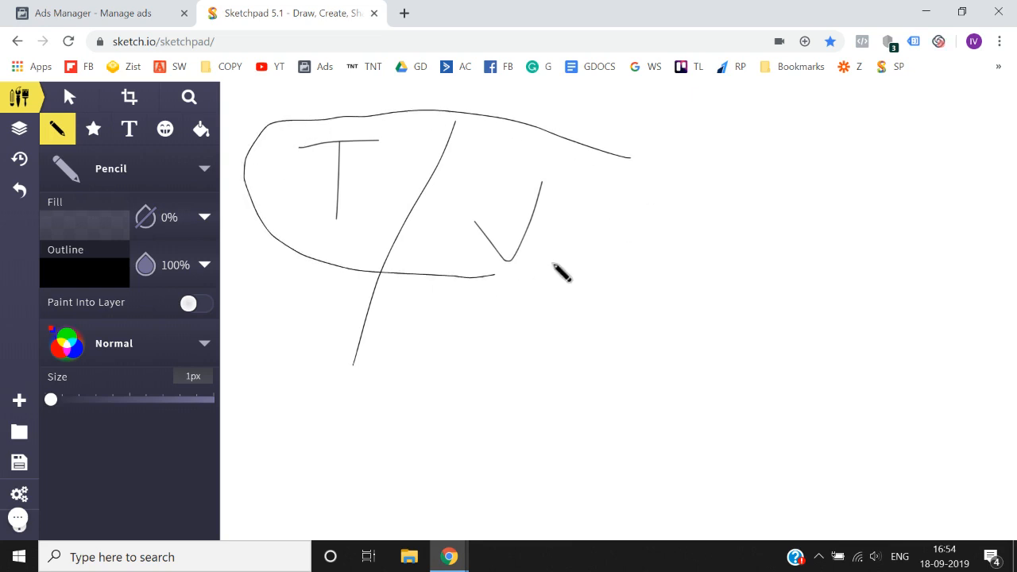
pyautogui.moveTo(553, 266); pyautogui.dragTo(611, 148)
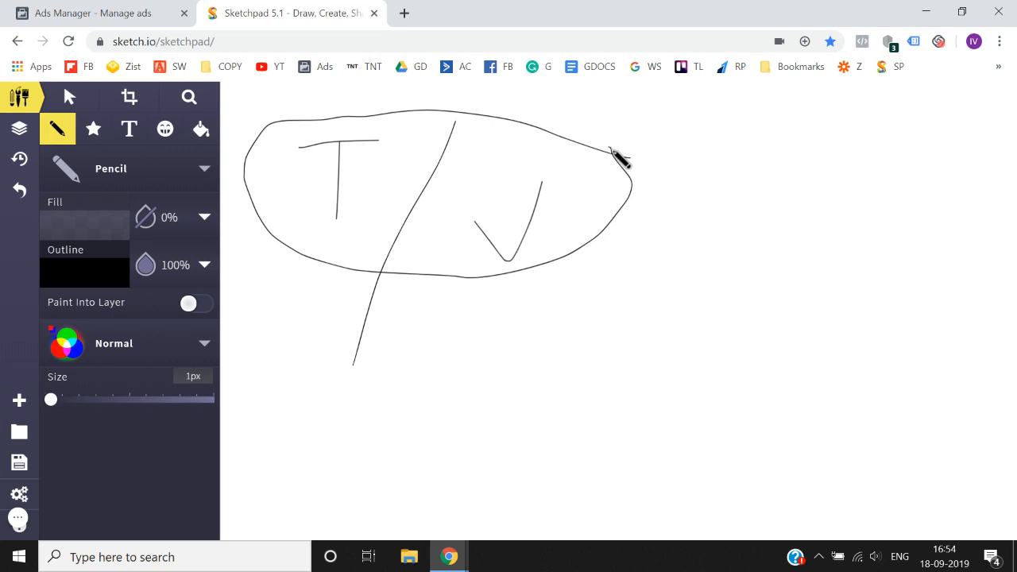
# Step: Open deepaksinghmarketing.com in a new browser tab and look over its home page
pyautogui.click(404, 13)
pyautogui.write('deepaksinghmarketi')
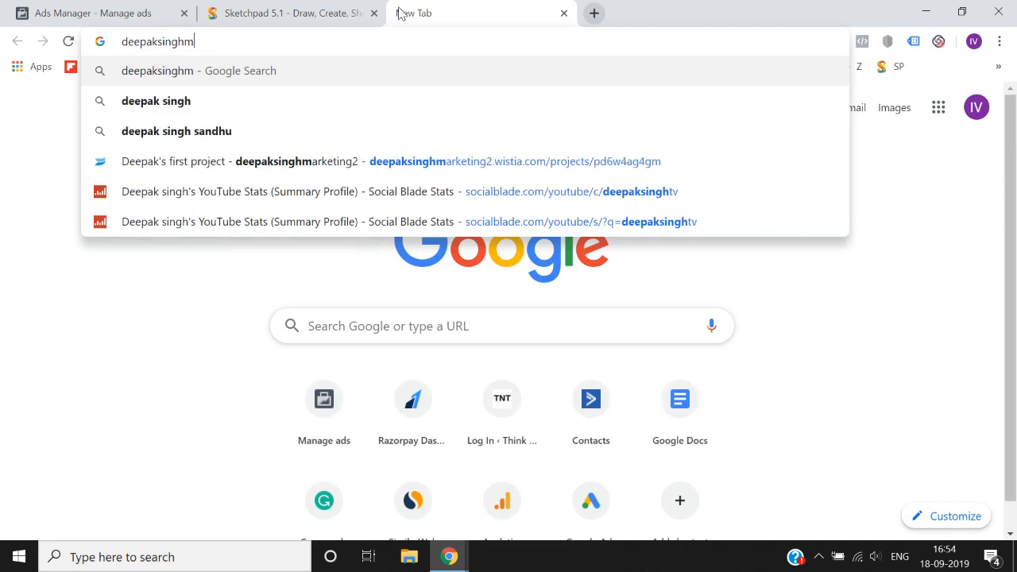
pyautogui.write('ng.com')
pyautogui.press('Return')
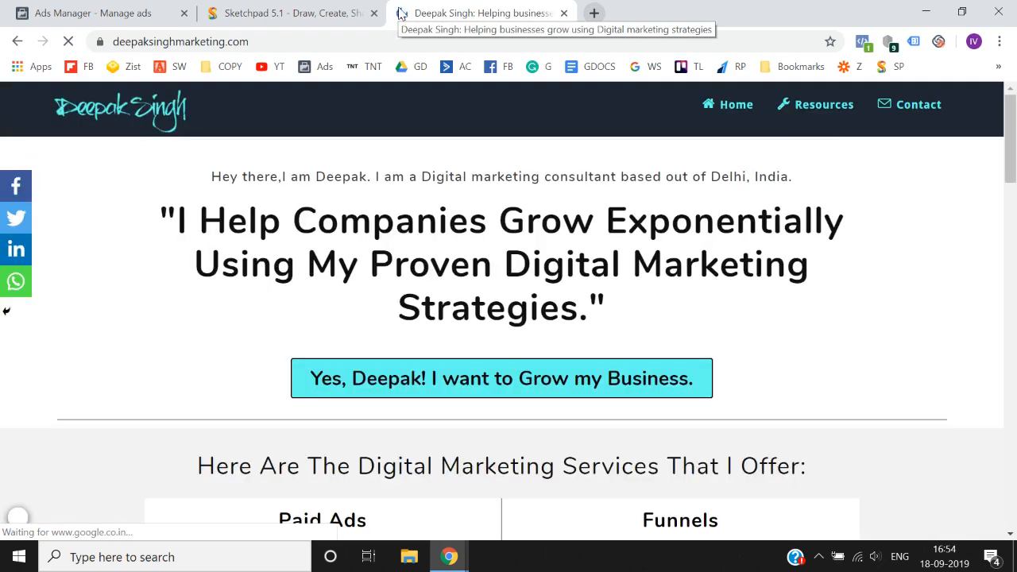
pyautogui.scroll(-7, 181, 237)
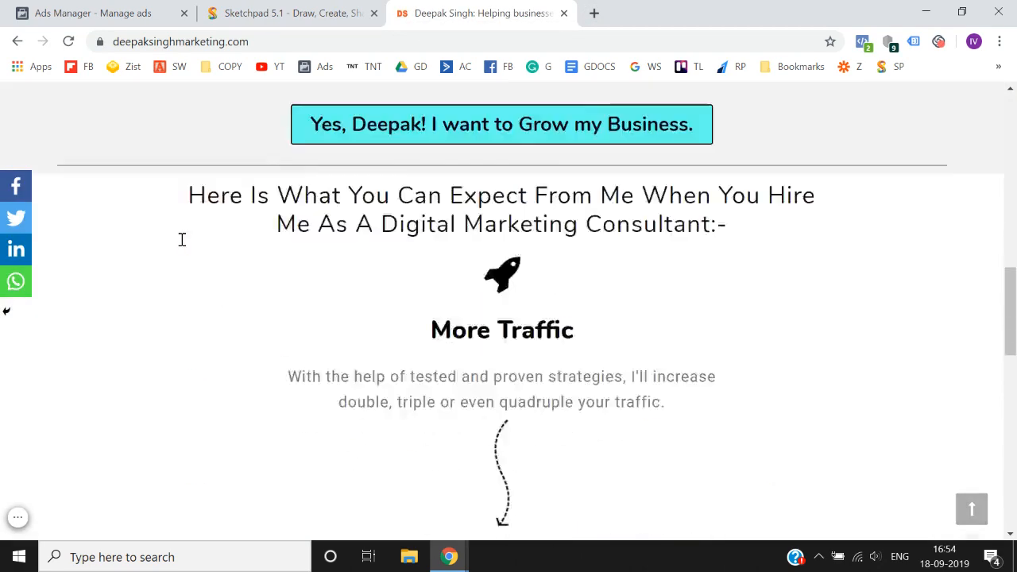
pyautogui.scroll(10, 182, 239)
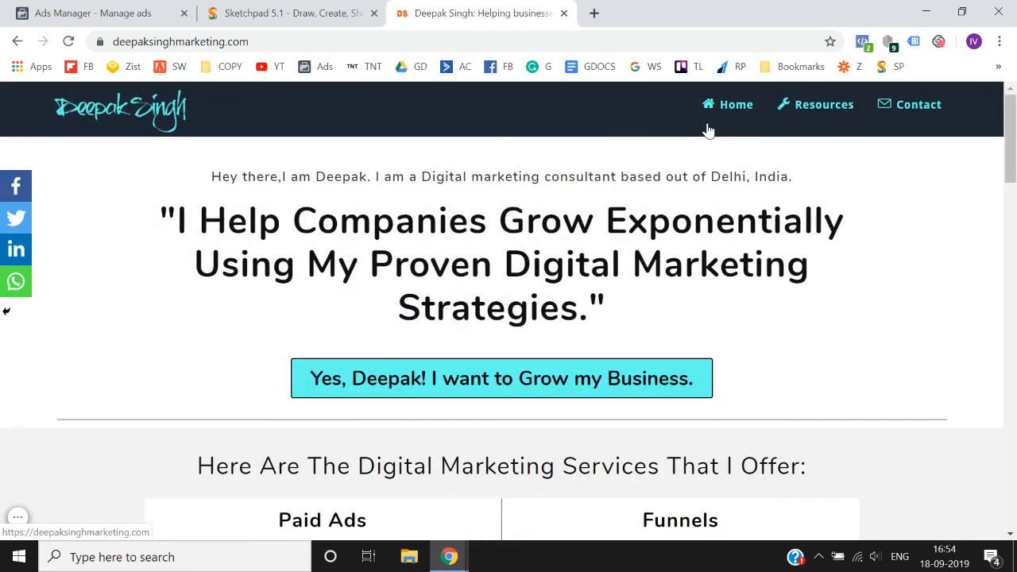
# Step: Visit the website's Contact page and its schedule-a-call page, examine the survey form and page URL, and return to the home page
pyautogui.click(901, 104)
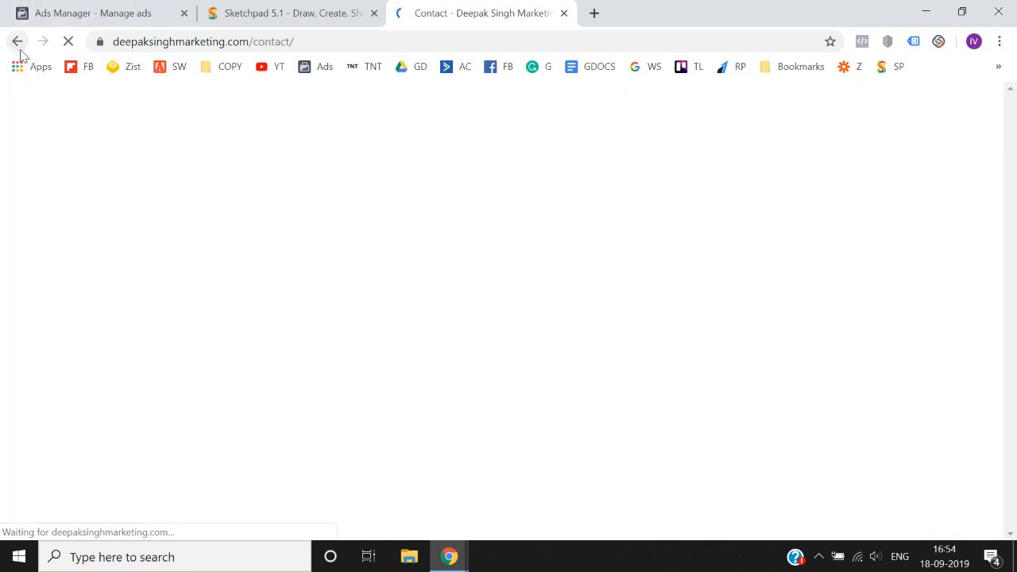
pyautogui.click(18, 44)
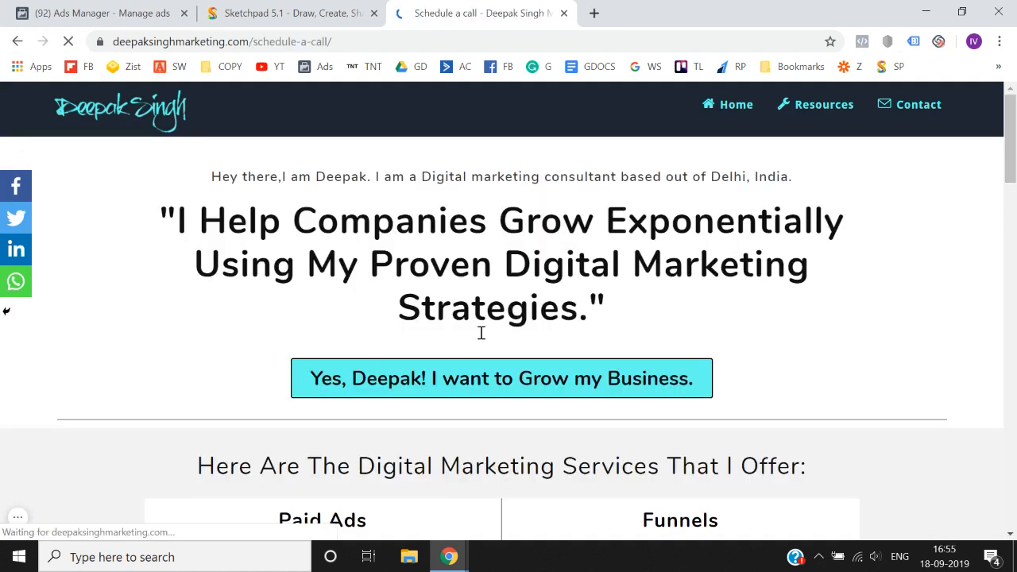
pyautogui.click(348, 35)
pyautogui.click(62, 315)
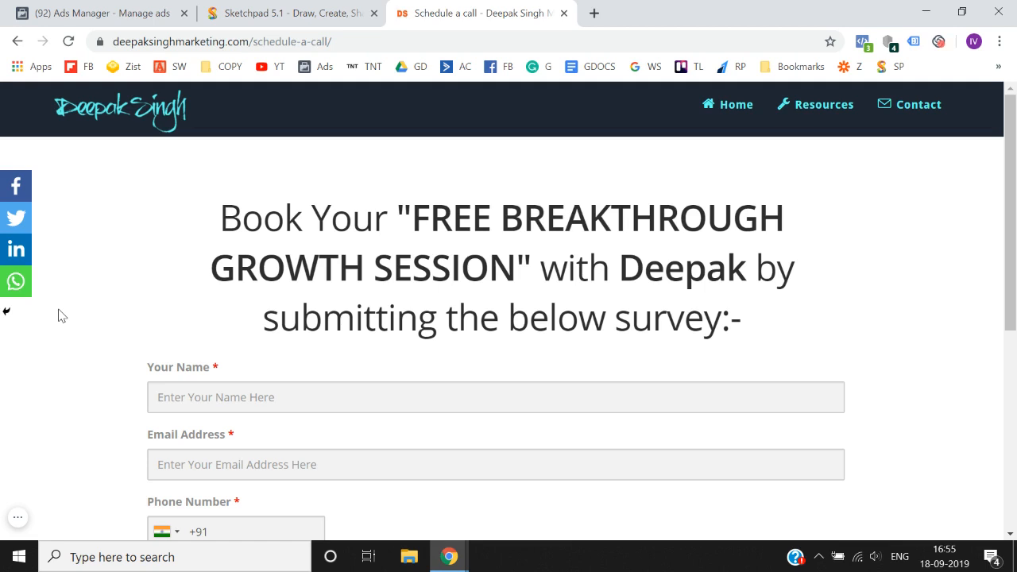
pyautogui.scroll(-5, 62, 316)
pyautogui.scroll(5, 62, 316)
pyautogui.click(336, 39)
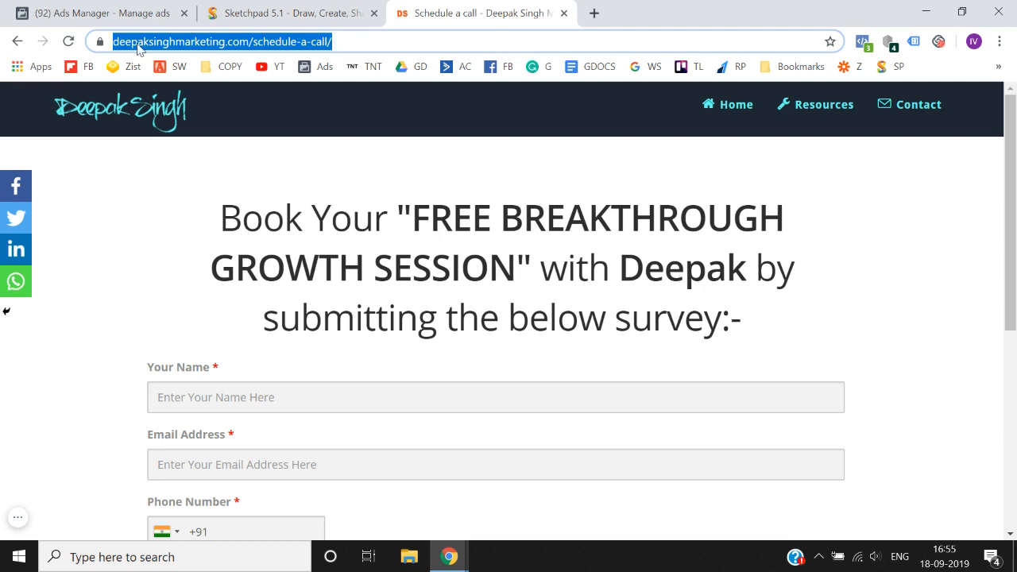
pyautogui.click(18, 41)
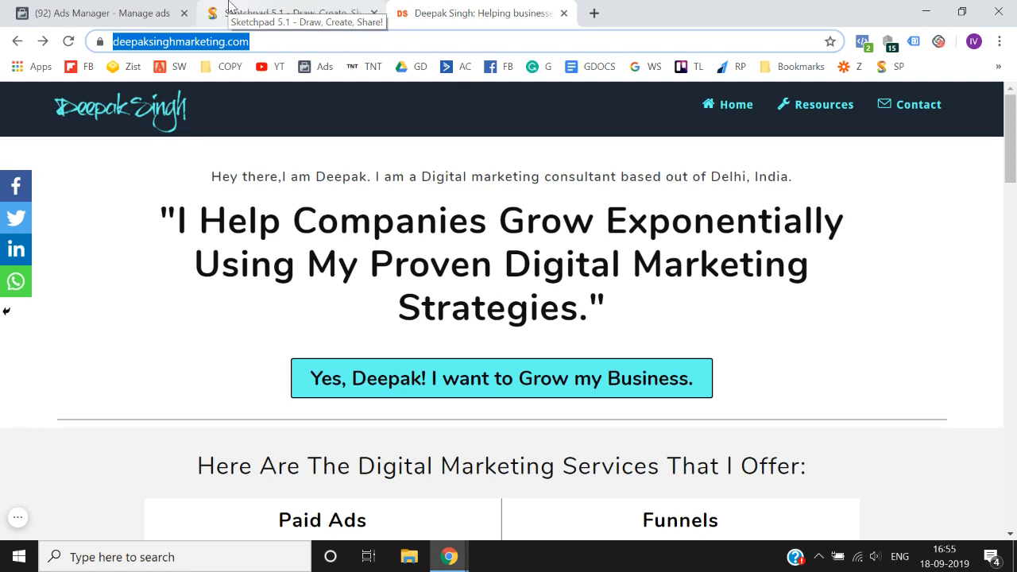
# Step: Switch to Ads Manager and open Audiences for the Deepak Singh Marketing ad account
pyautogui.click(112, 8)
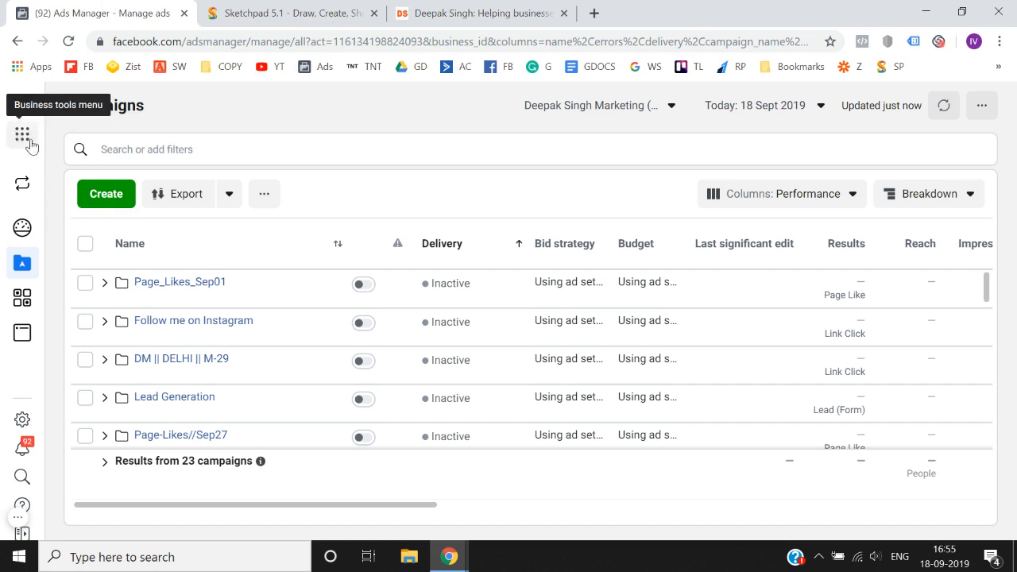
pyautogui.click(28, 145)
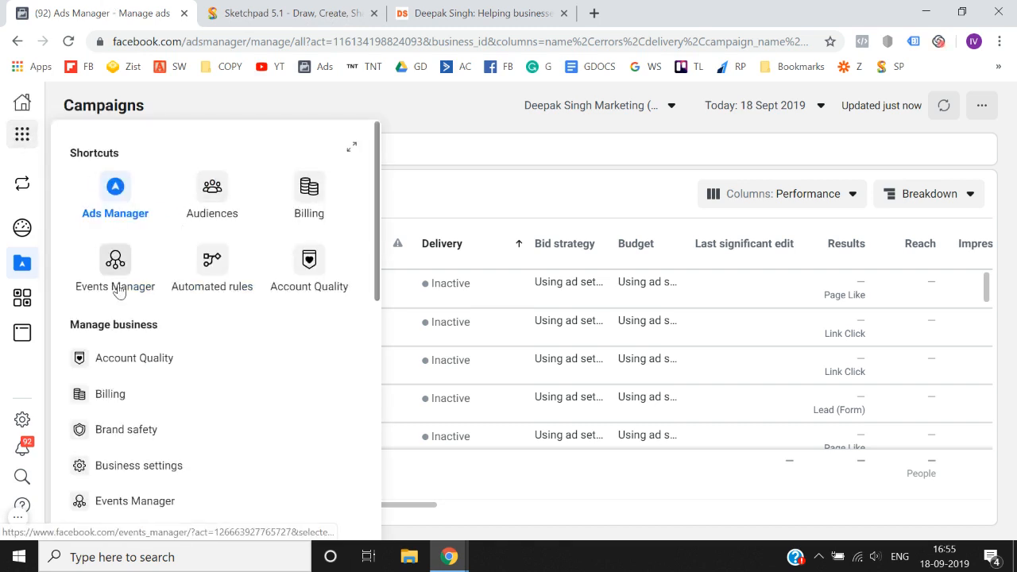
pyautogui.click(221, 199)
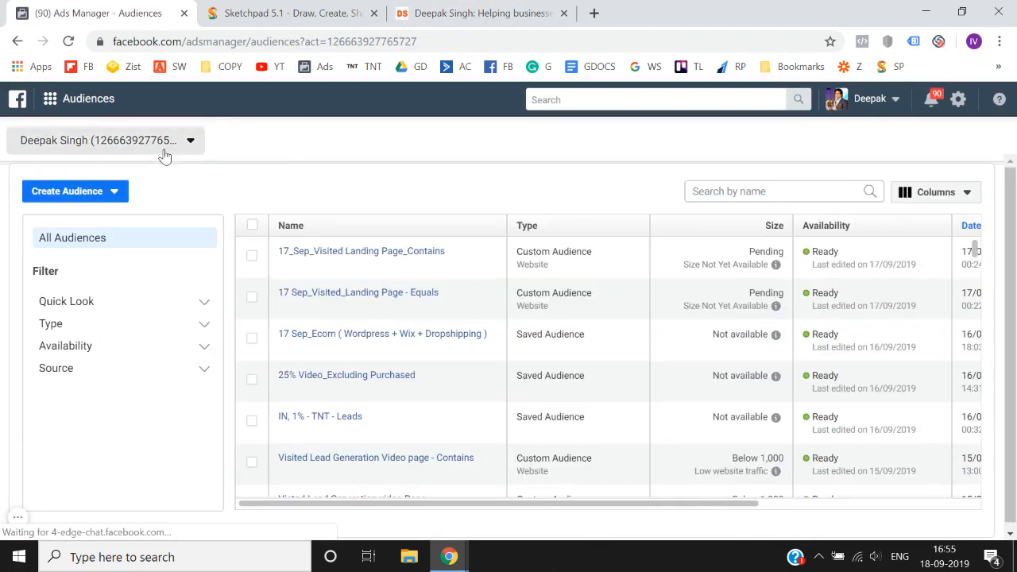
pyautogui.click(159, 141)
pyautogui.click(103, 291)
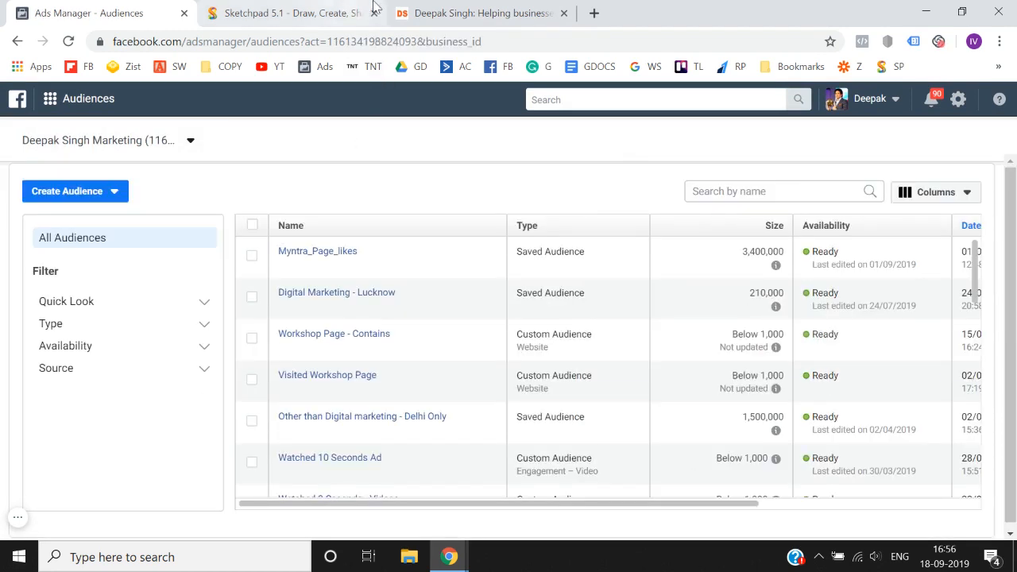
# Step: Switch to Sketchpad and sketch a rounded closed shape split by a vertical line below the T/V drawing
pyautogui.click(467, 11)
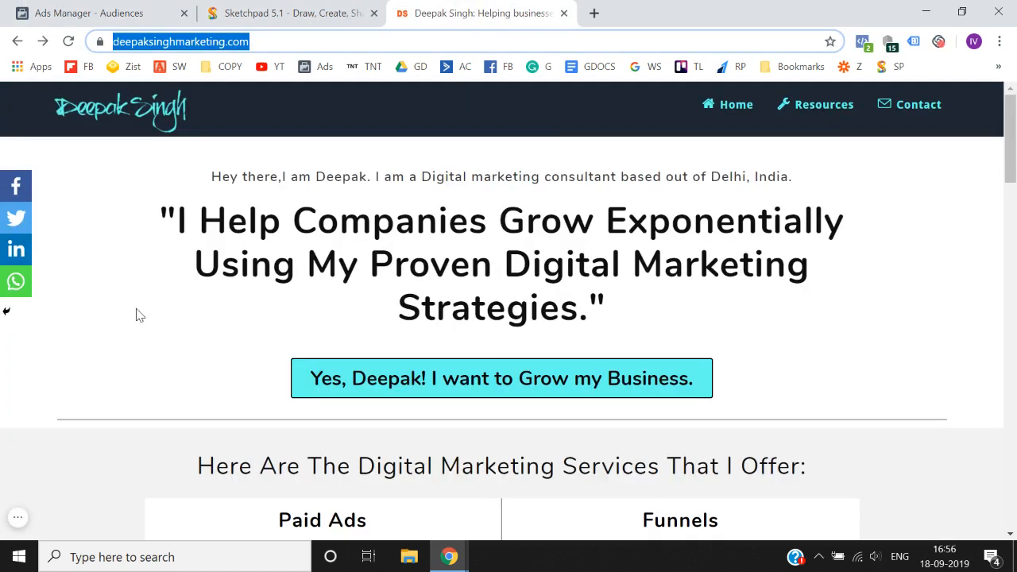
pyautogui.click(221, 11)
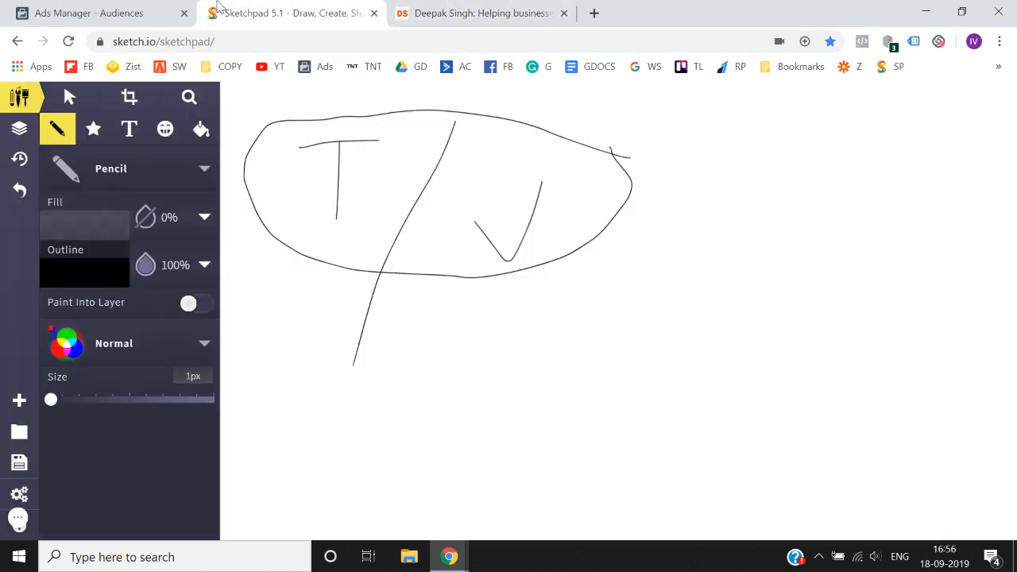
pyautogui.scroll(-2, 359, 238)
pyautogui.scroll(-1, 337, 266)
pyautogui.hscroll(2, 338, 267)
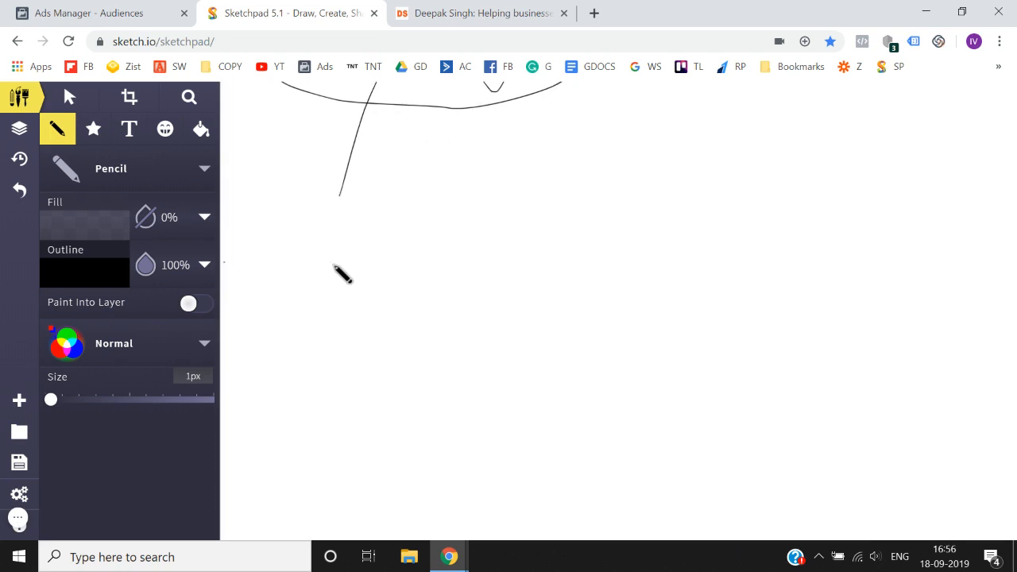
pyautogui.moveTo(403, 235); pyautogui.dragTo(402, 313)
pyautogui.moveTo(453, 222)
pyautogui.mouseDown()
pyautogui.moveTo(384, 319)
pyautogui.moveTo(468, 231)
pyautogui.moveTo(452, 225)
pyautogui.mouseUp()
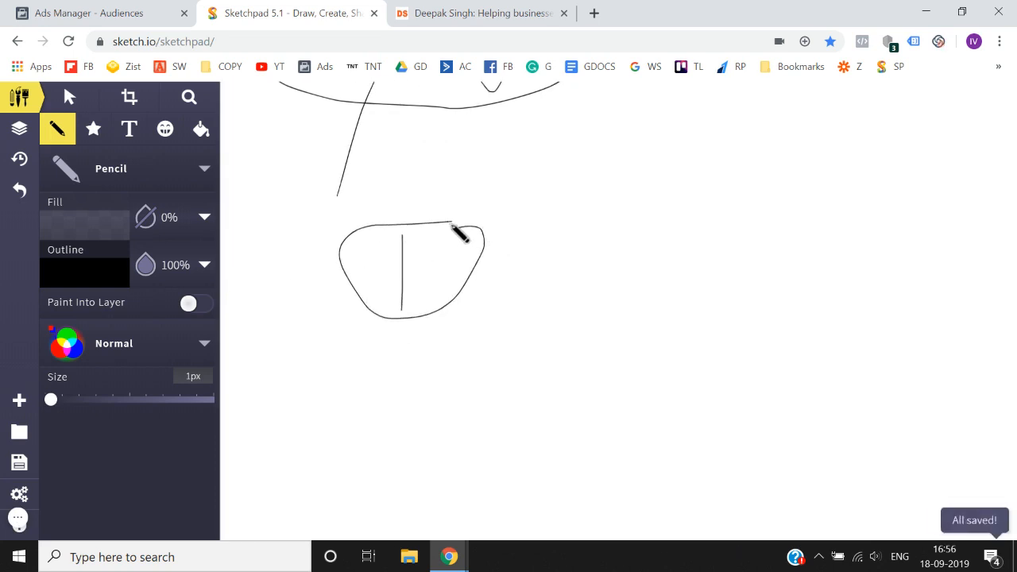
# Step: Return to Ads Manager and start a website traffic Custom Audience that includes all website visitors from My_Pixel
pyautogui.click(89, 12)
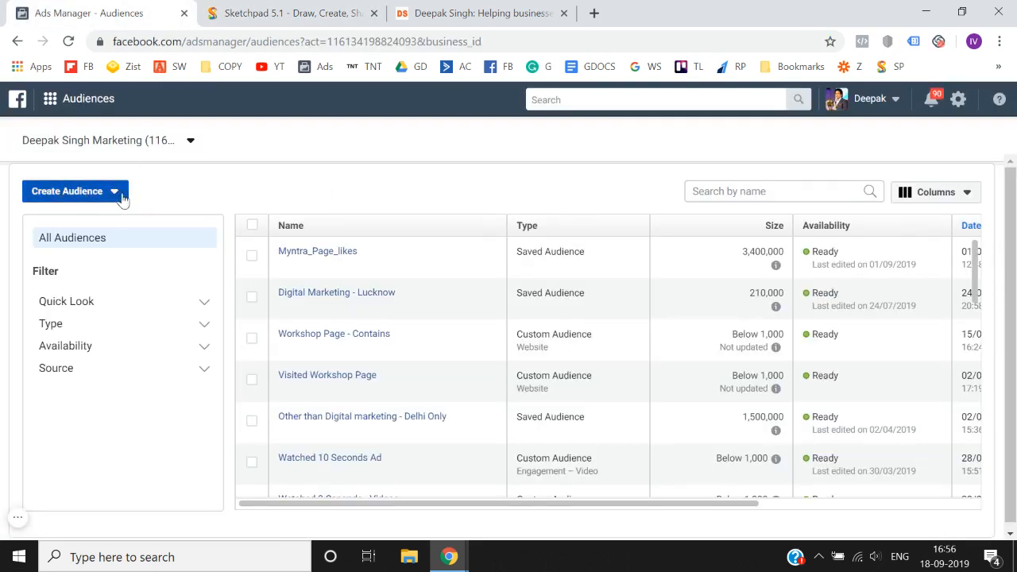
pyautogui.click(77, 193)
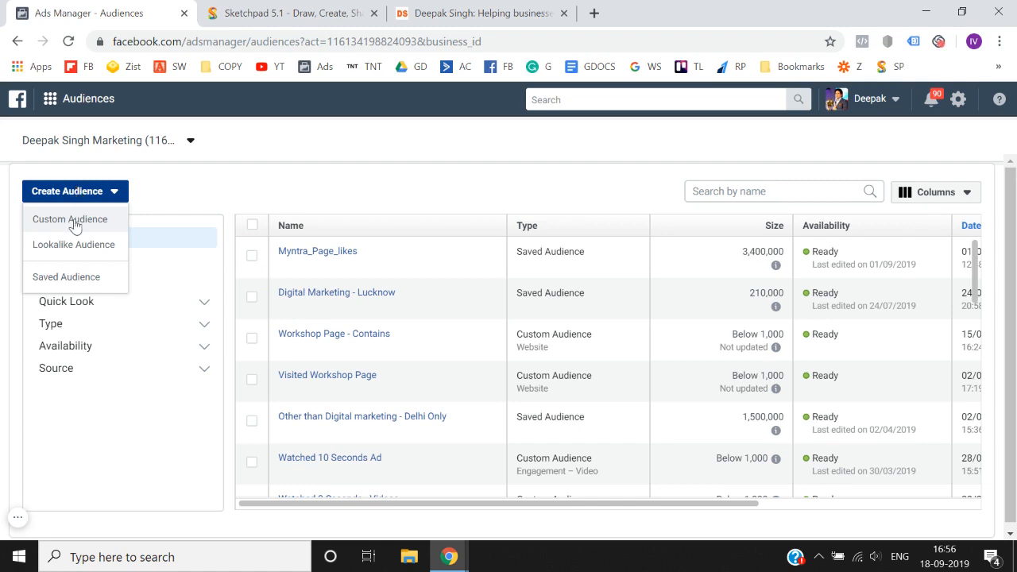
pyautogui.click(74, 222)
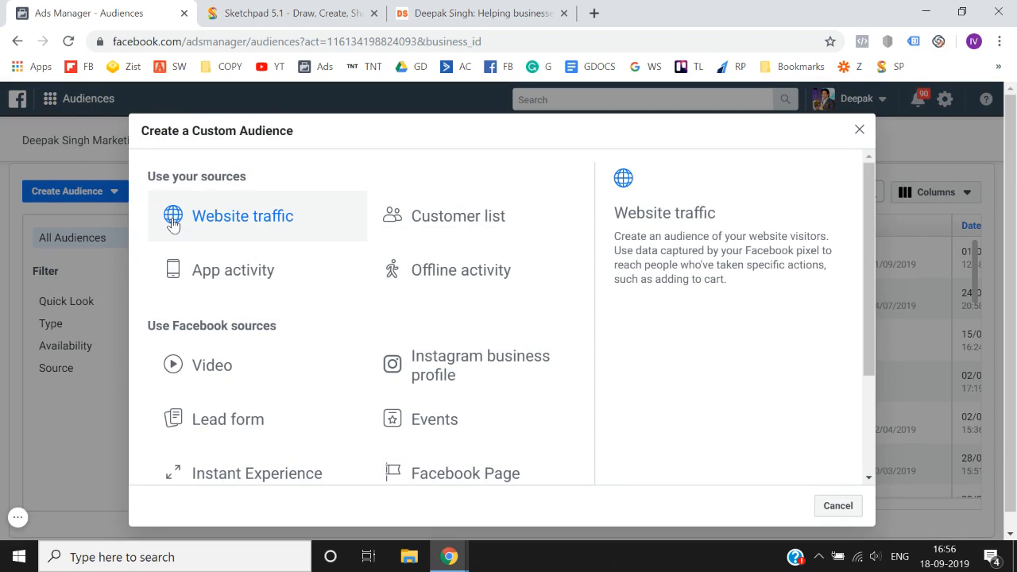
pyautogui.click(267, 229)
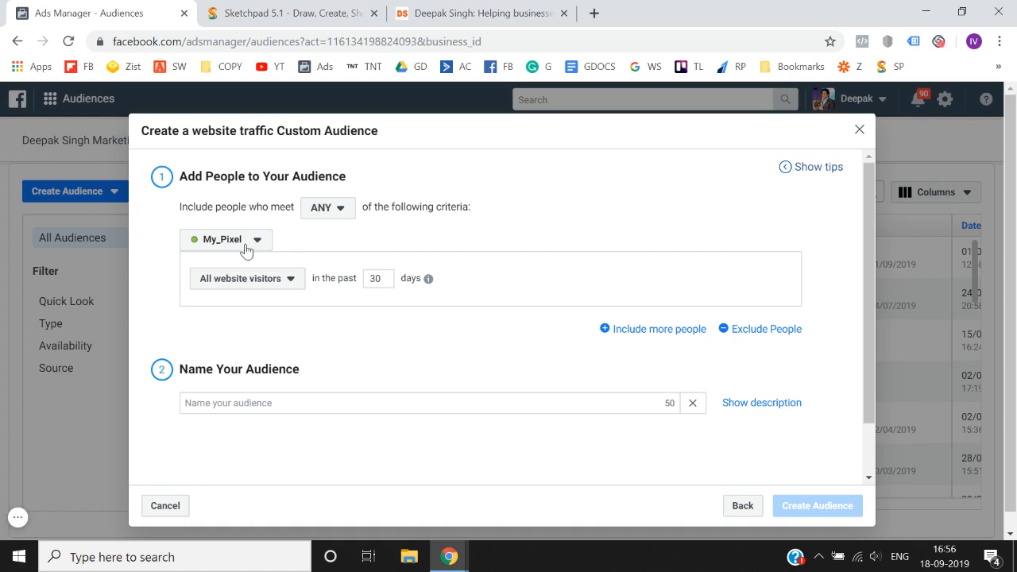
pyautogui.click(241, 279)
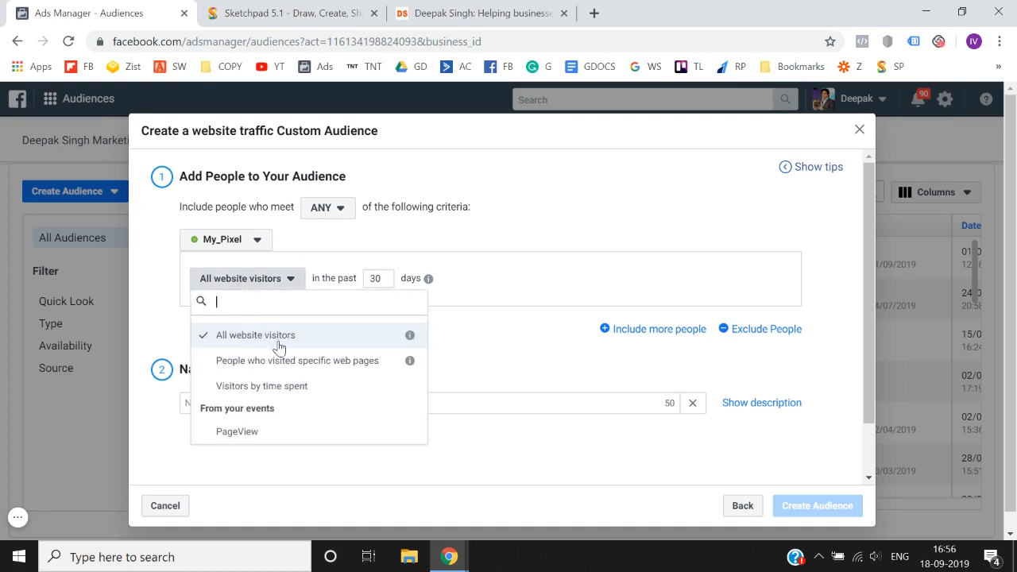
pyautogui.click(276, 346)
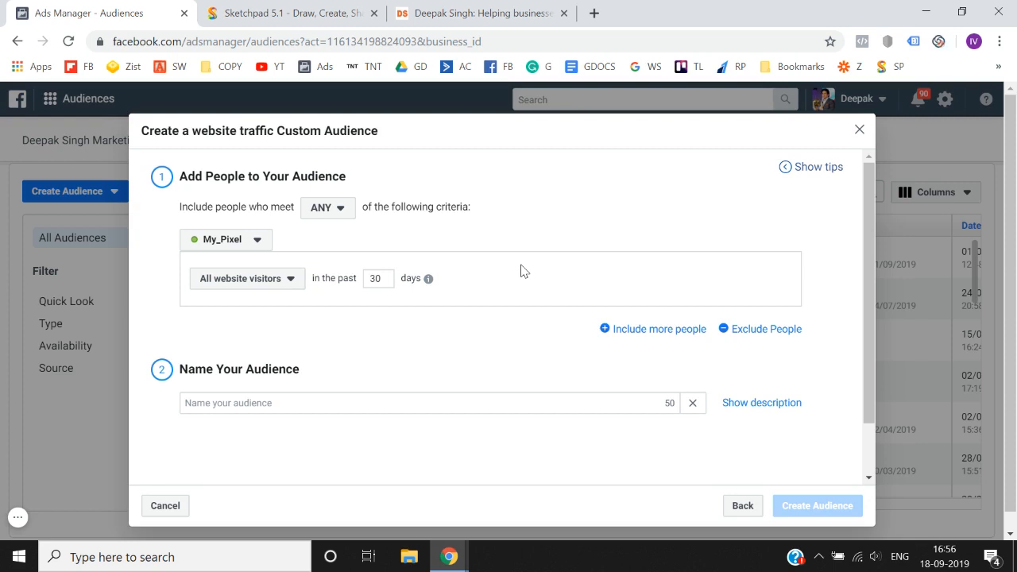
# Step: Try a 200-day window for website visitors and settle on the past 180 days
pyautogui.doubleClick(381, 281)
pyautogui.write('180')
pyautogui.doubleClick(381, 277)
pyautogui.write('200')
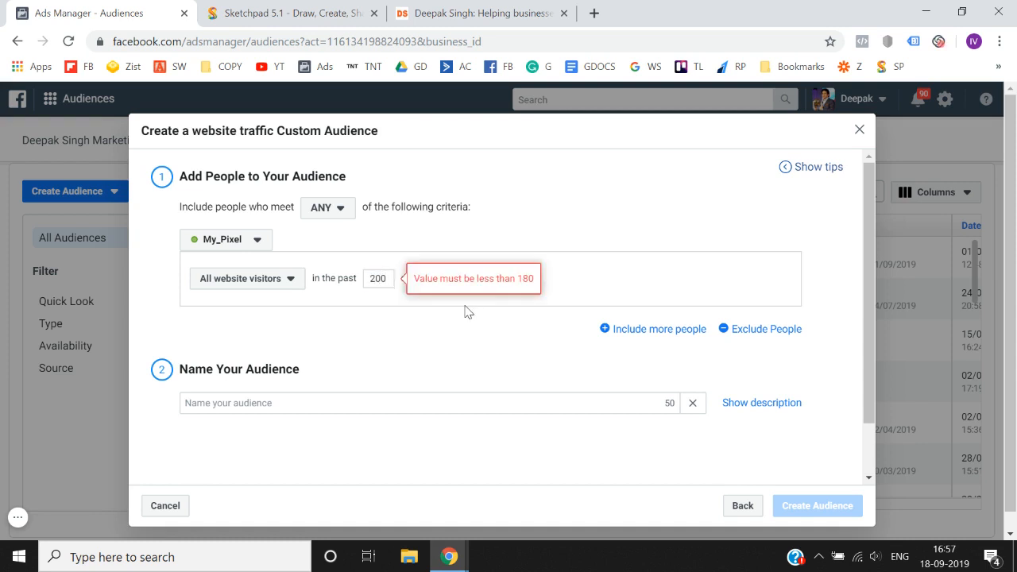
pyautogui.hotkey('ctrl', 'a')
pyautogui.write('180')
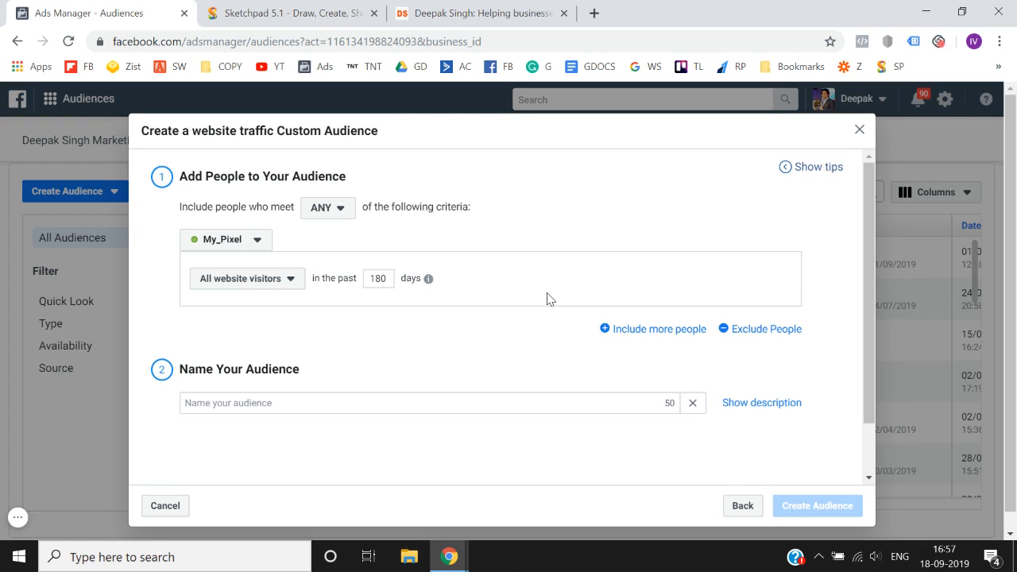
# Step: Name the audience "All website Visitors", create it and close the confirmation
pyautogui.click(352, 401)
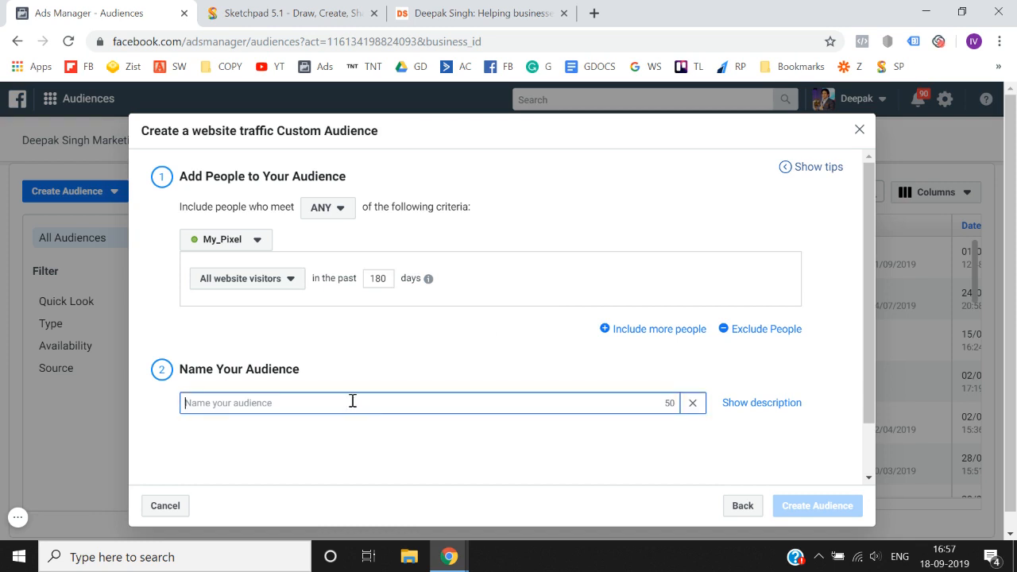
pyautogui.write('All webs')
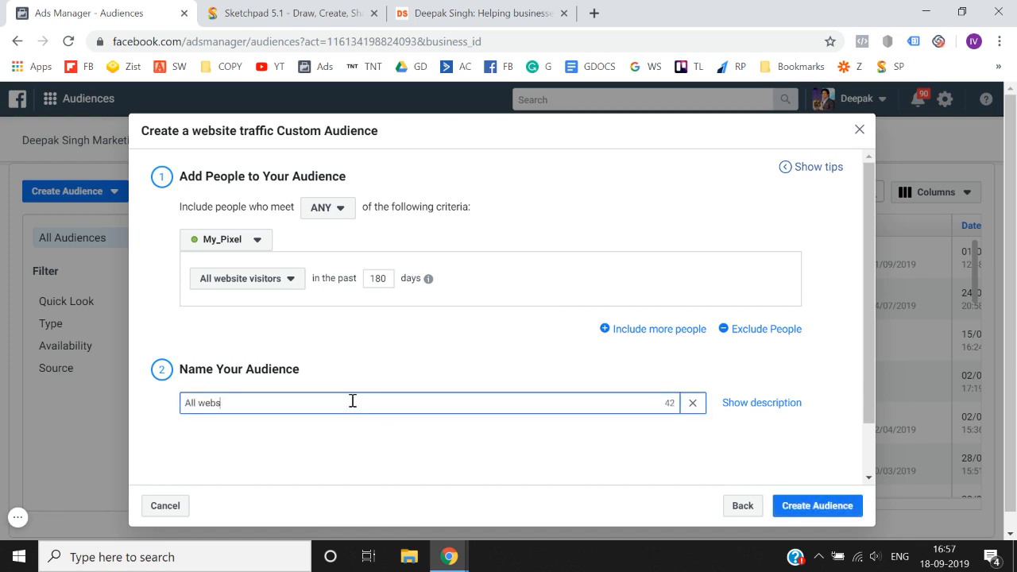
pyautogui.write('ite Visitors')
pyautogui.click(827, 513)
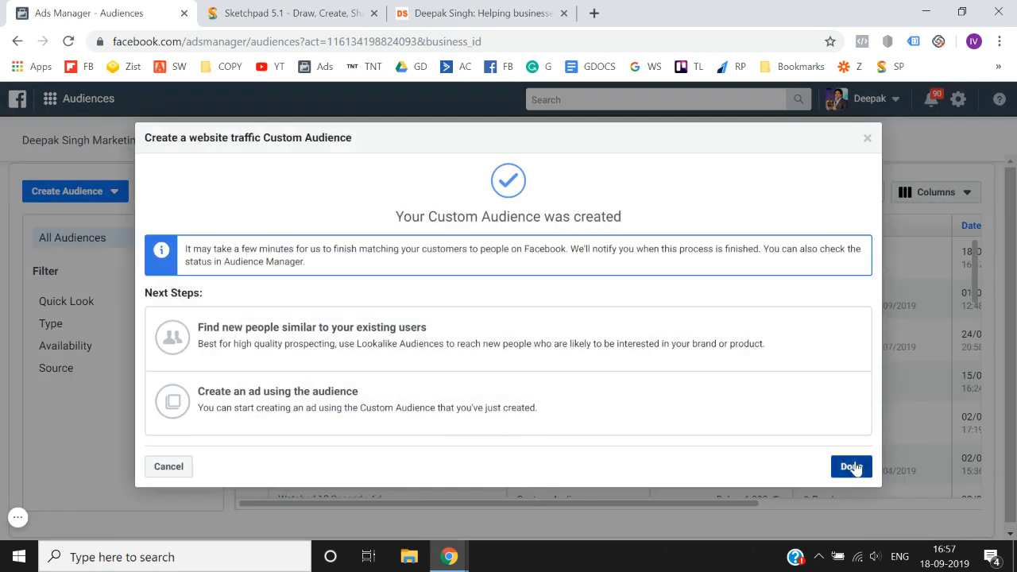
pyautogui.click(851, 467)
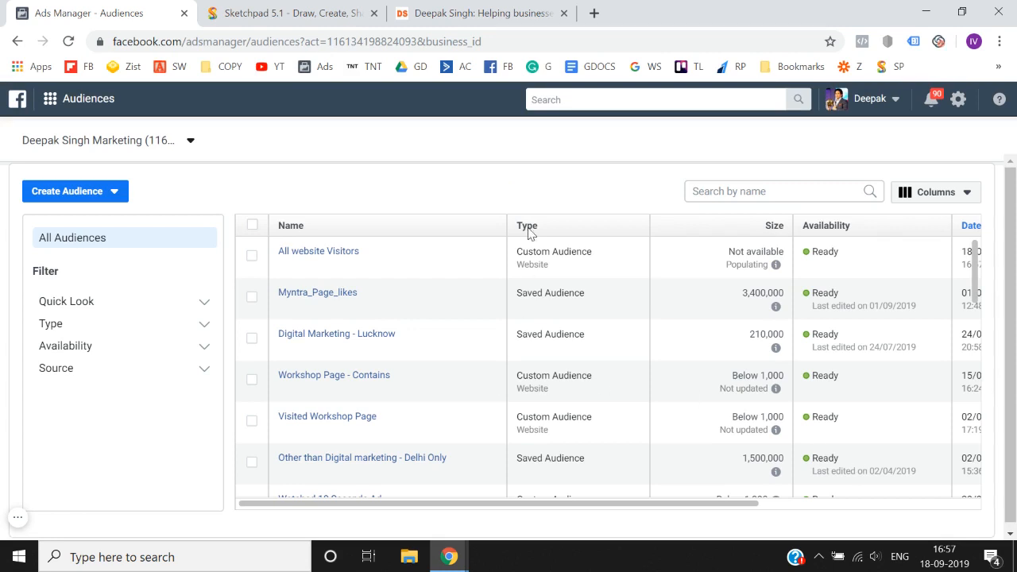
pyautogui.click(450, 6)
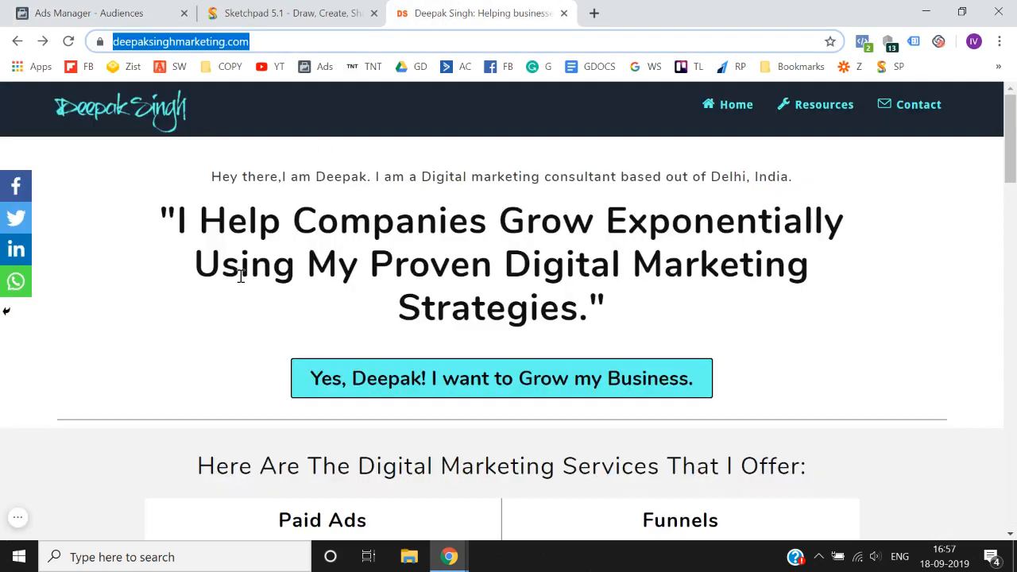
pyautogui.click(116, 8)
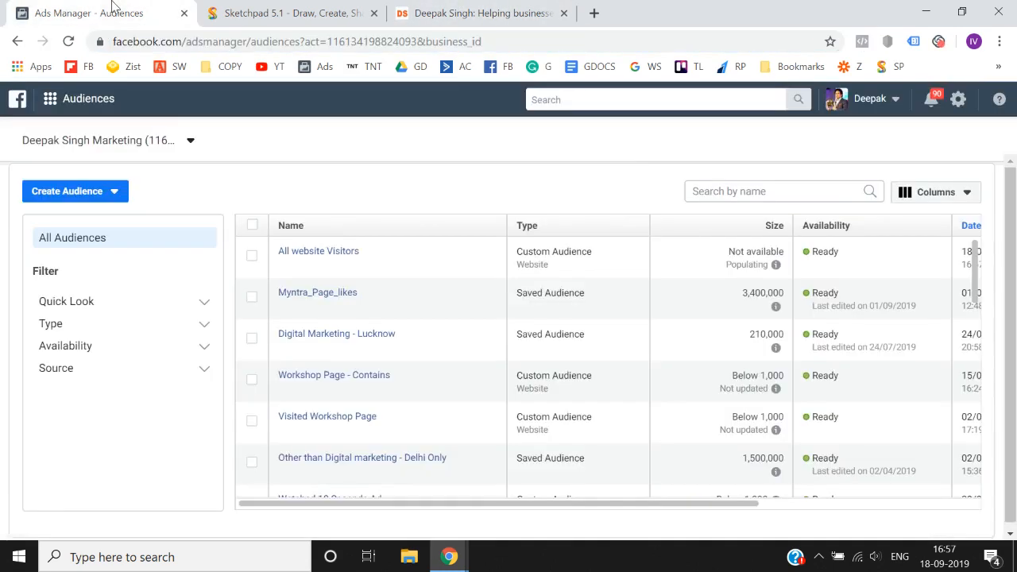
# Step: Switch to the website, open its Contact page in a new tab, compare it with the home page and select the Contact address
pyautogui.click(414, 7)
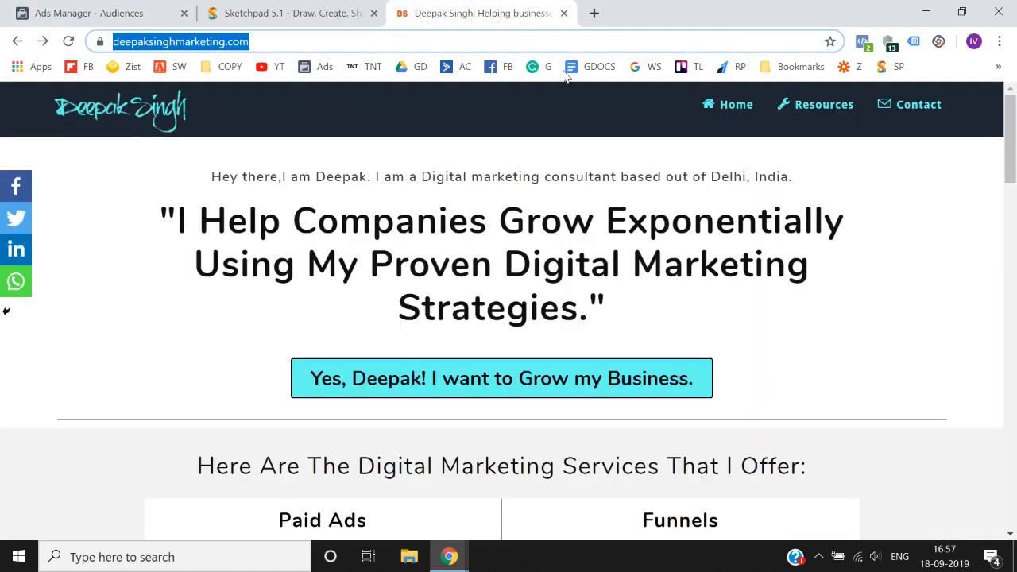
pyautogui.rightClick(907, 111)
pyautogui.click(906, 119)
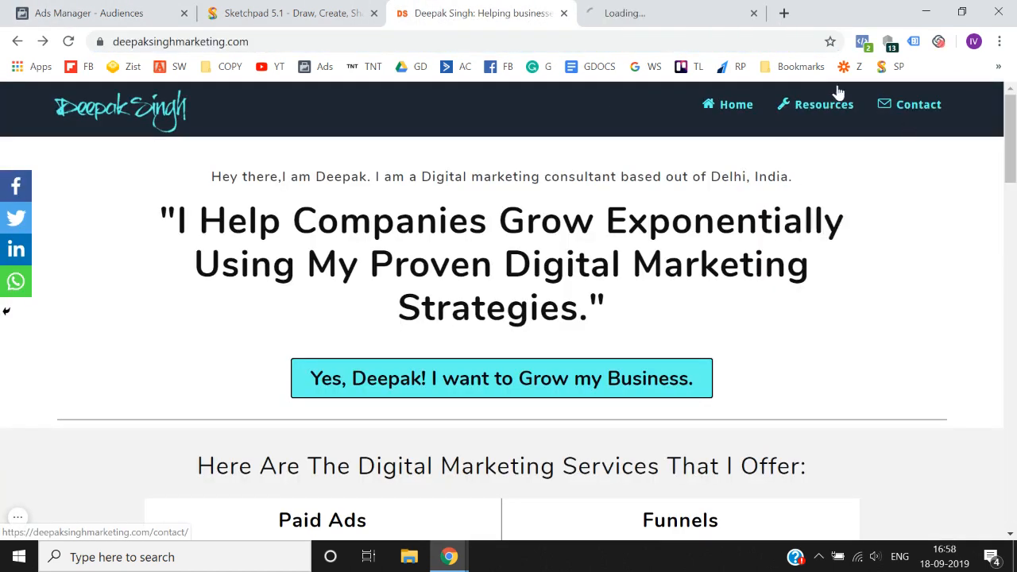
pyautogui.click(663, 6)
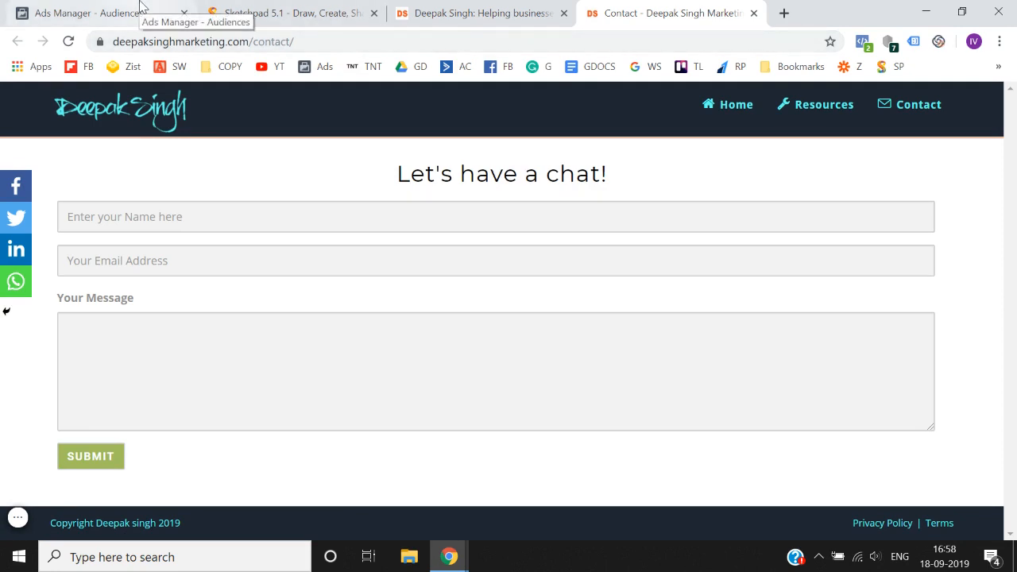
pyautogui.click(477, 13)
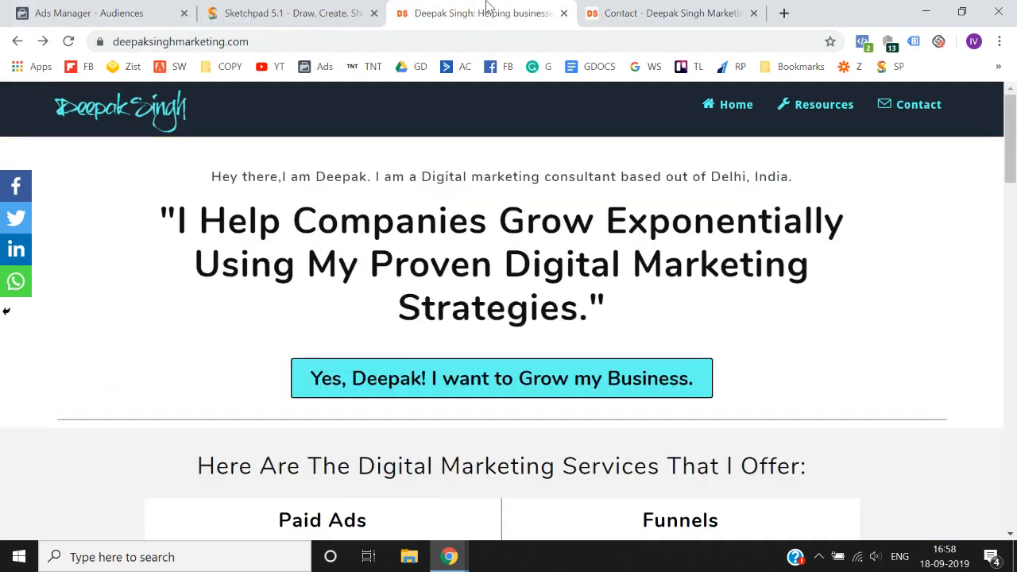
pyautogui.click(620, 11)
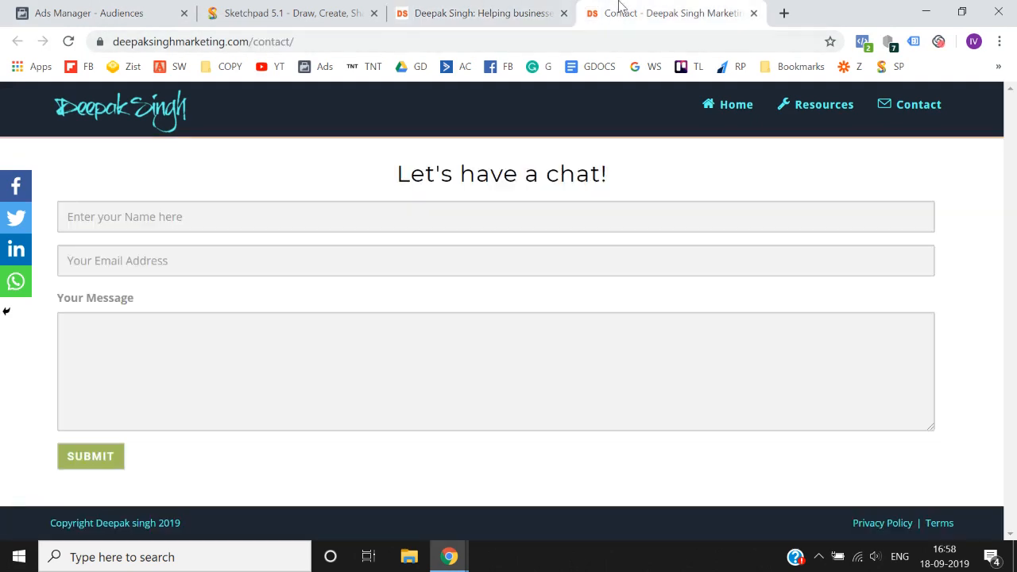
pyautogui.click(431, 36)
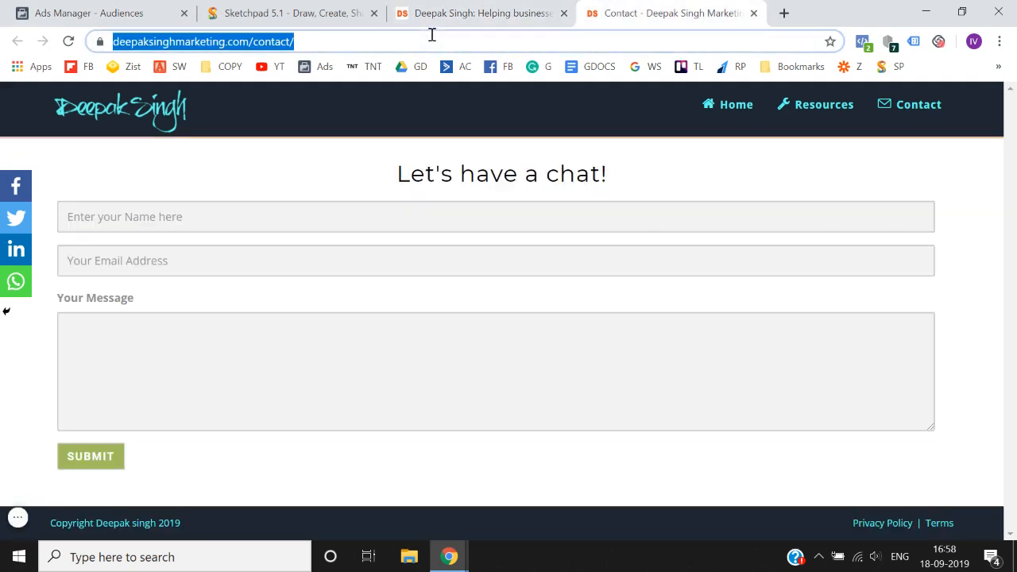
# Step: Return to Ads Manager and start a new Custom Audience based on website traffic
pyautogui.click(139, 8)
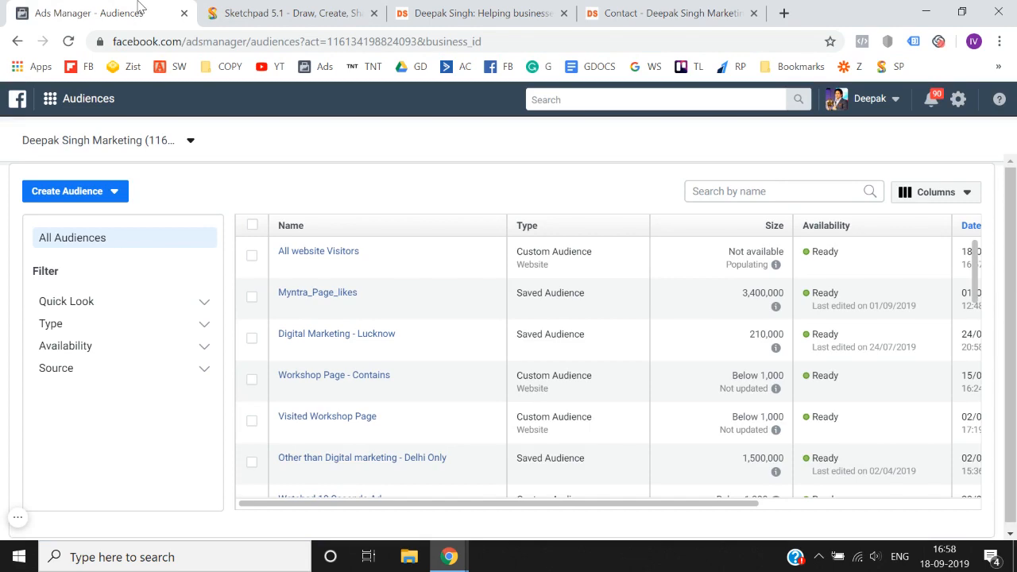
pyautogui.click(83, 203)
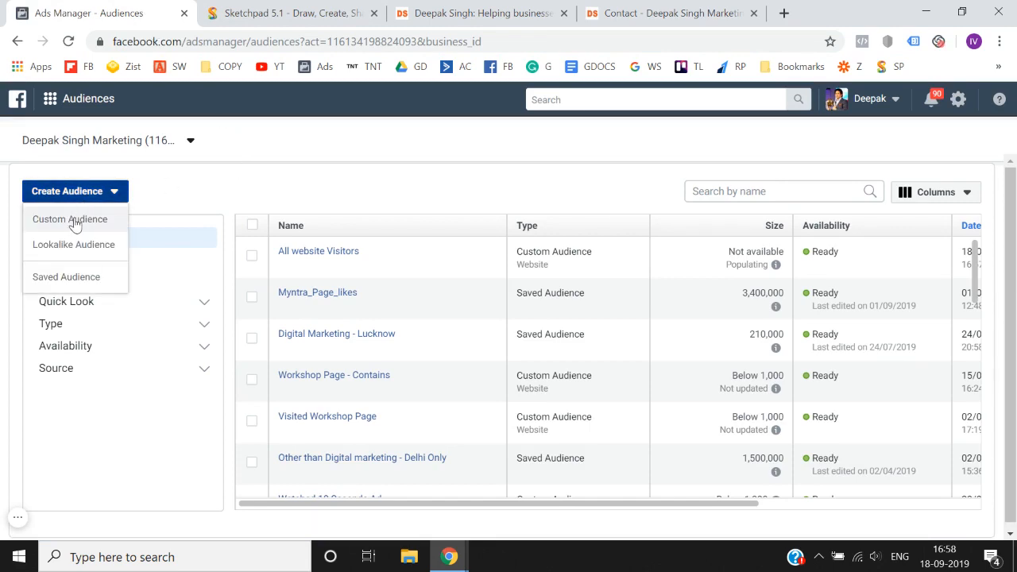
pyautogui.click(74, 225)
pyautogui.moveTo(209, 255); pyautogui.dragTo(226, 225)
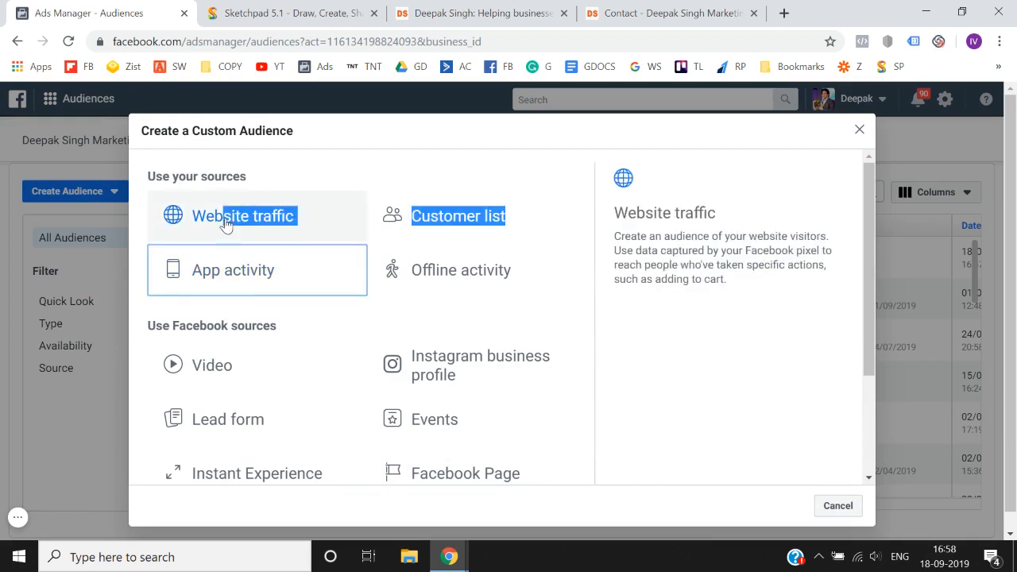
pyautogui.click(224, 217)
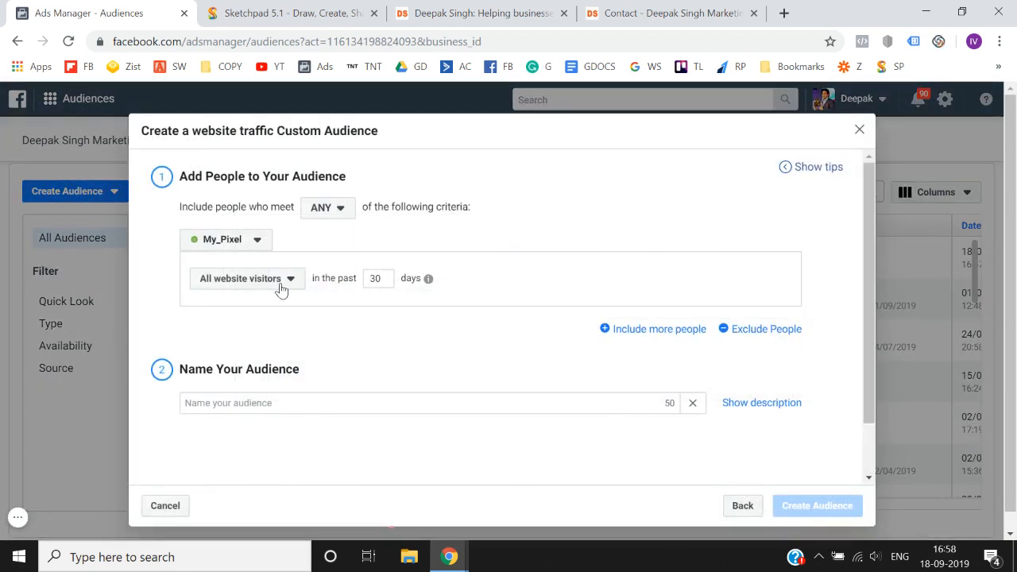
# Step: Keep all website visitors from My_Pixel as the included group and set the window to the past 180 days
pyautogui.click(280, 288)
pyautogui.click(387, 282)
pyautogui.doubleClick(387, 283)
pyautogui.write('180')
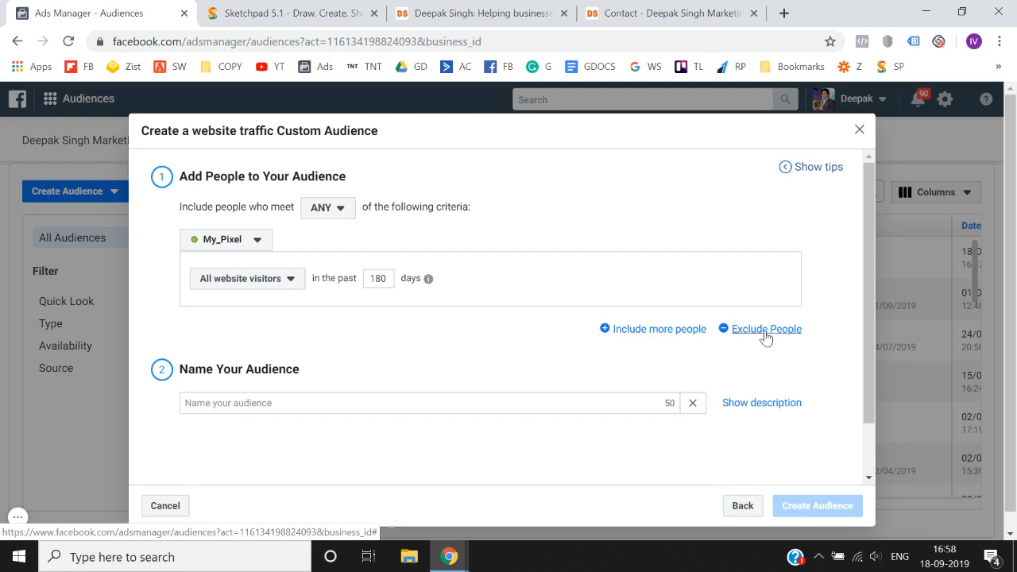
# Step: Try adding a second inclusion rule for My_Pixel, check its visitor options and remove the rule
pyautogui.click(655, 329)
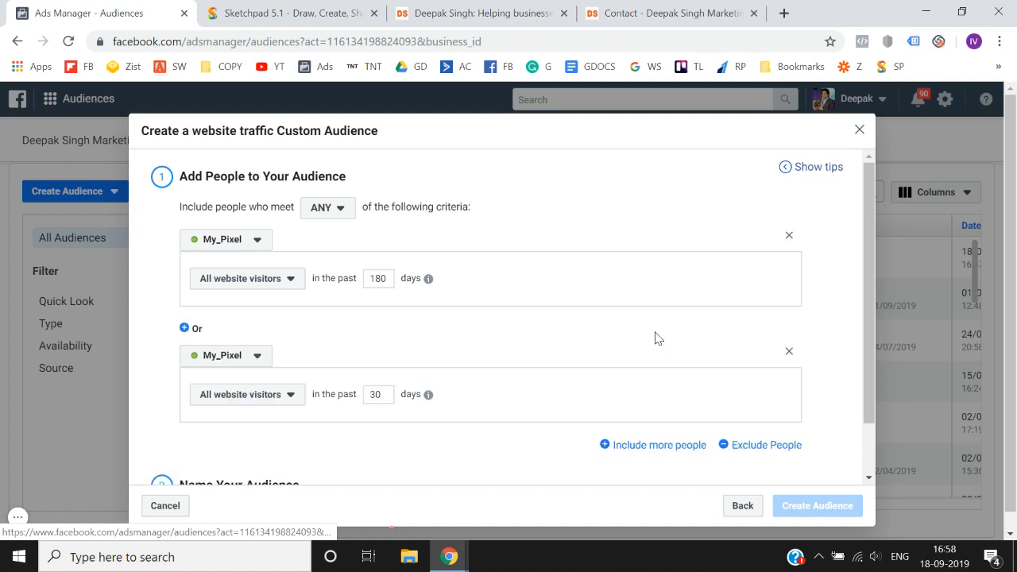
pyautogui.scroll(-1, 331, 336)
pyautogui.click(270, 342)
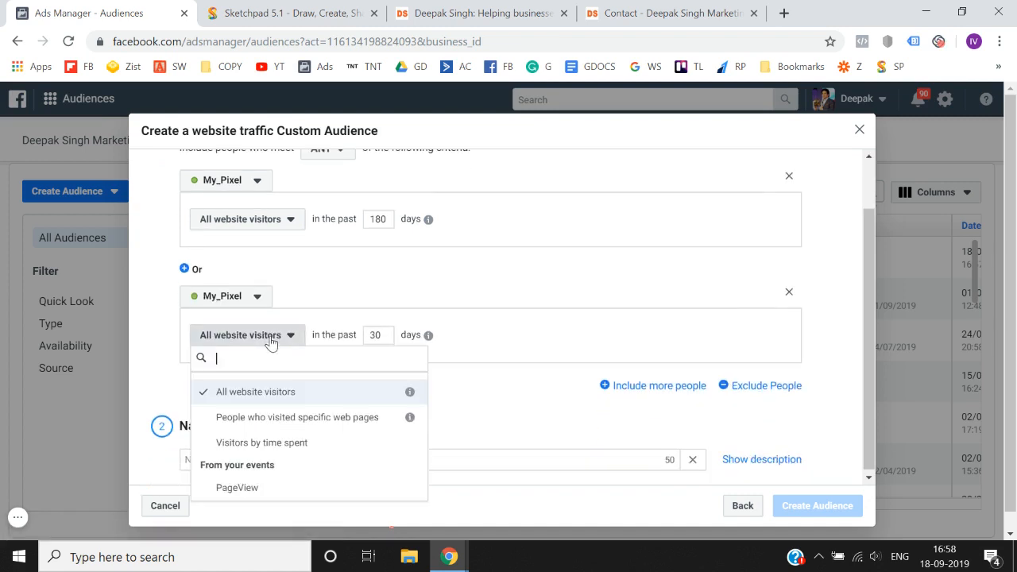
pyautogui.click(465, 288)
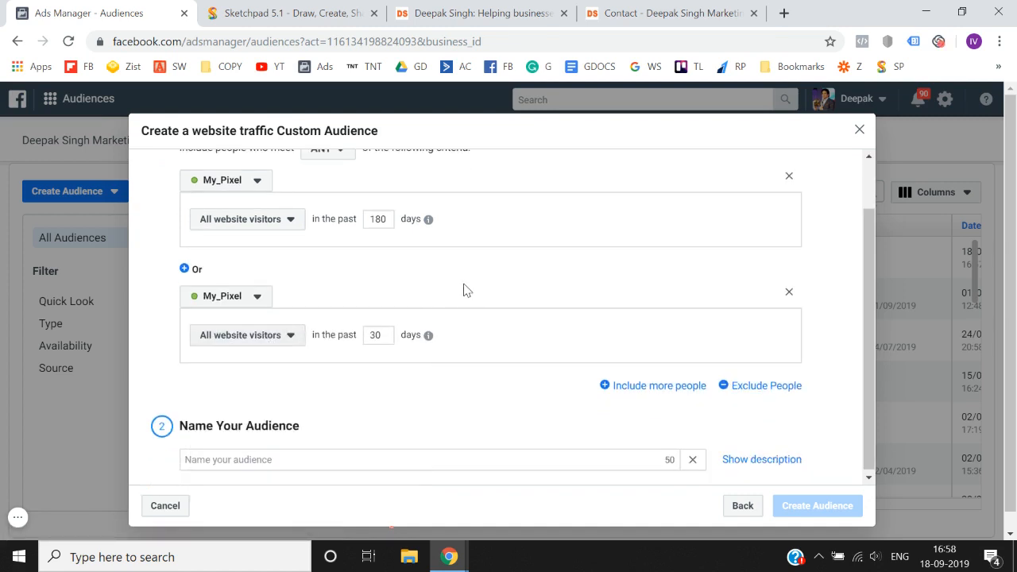
pyautogui.scroll(1, 466, 290)
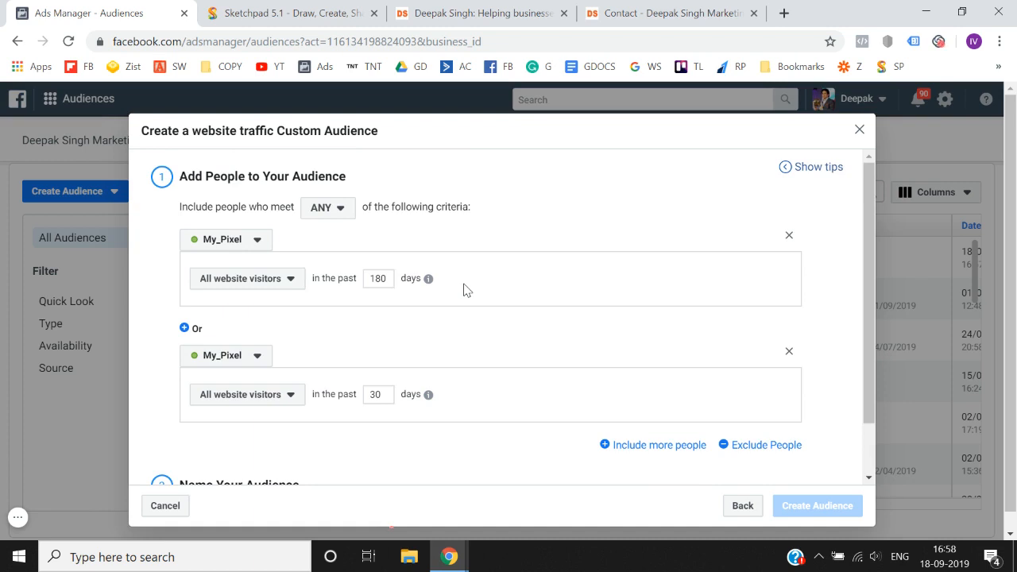
pyautogui.click(789, 352)
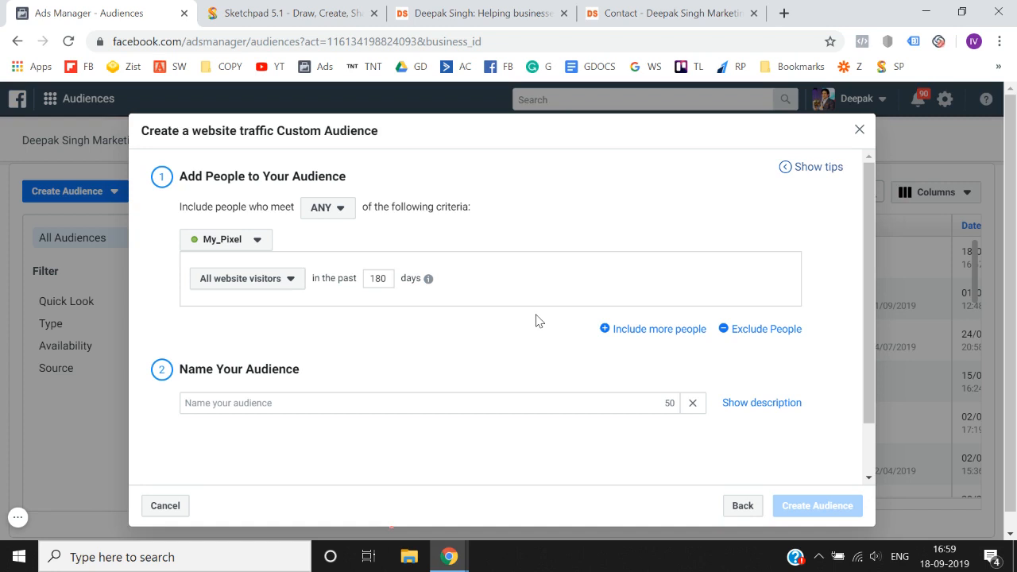
# Step: Examine the full address of the website's Contact page and return to the audience form in Ads Manager
pyautogui.click(633, 6)
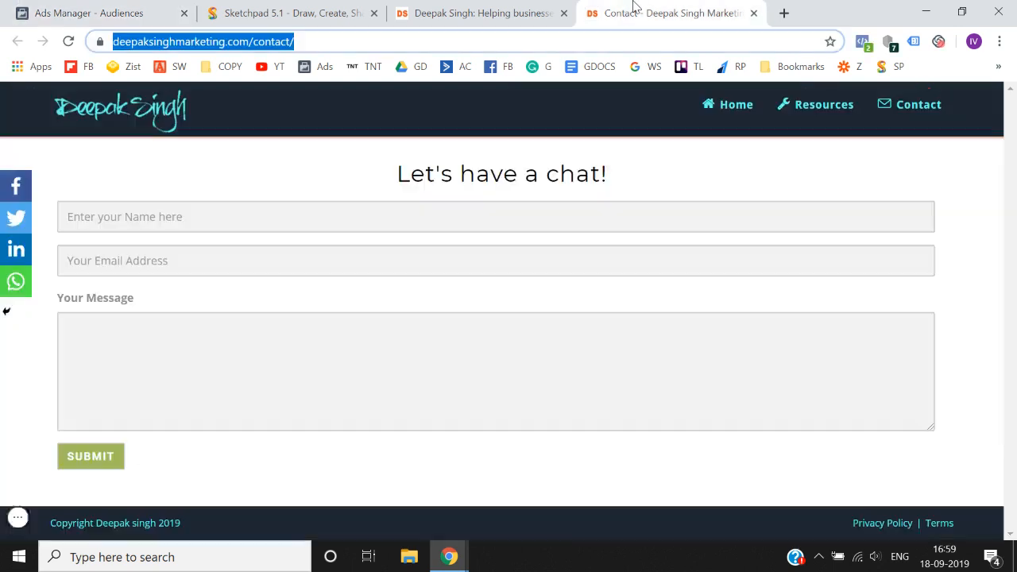
pyautogui.click(370, 34)
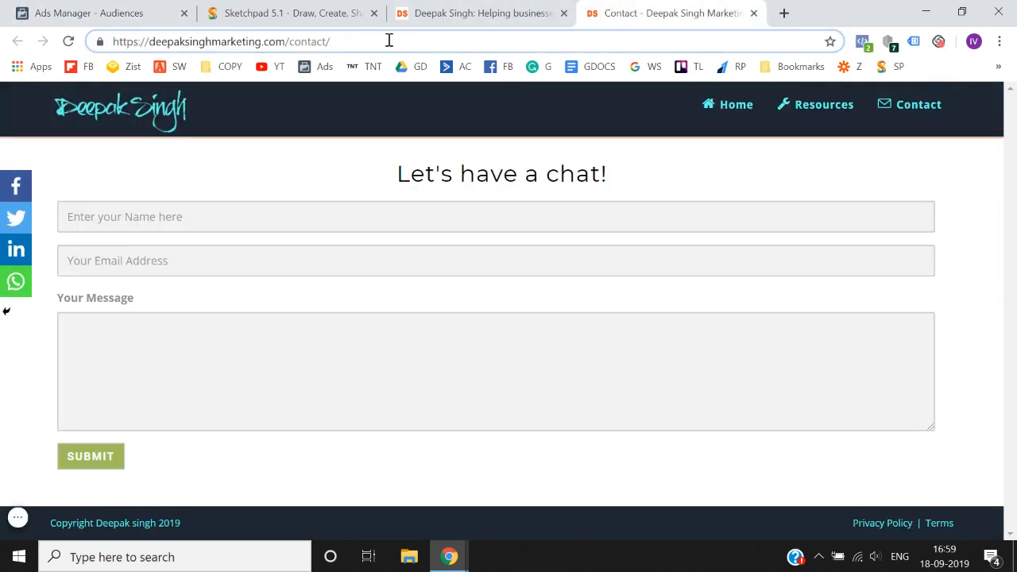
pyautogui.moveTo(389, 40); pyautogui.dragTo(69, 44)
pyautogui.click(67, 154)
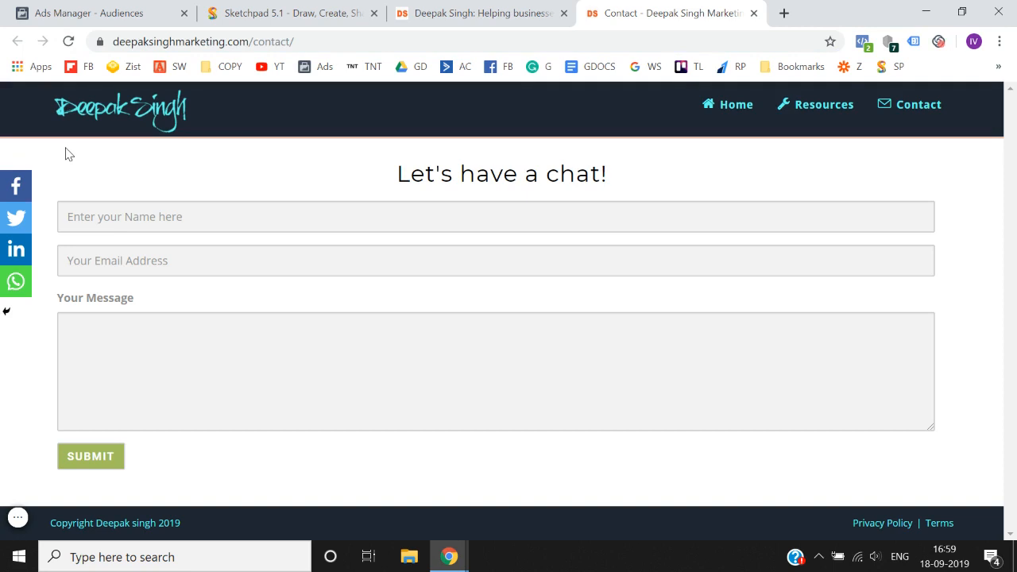
pyautogui.click(96, 8)
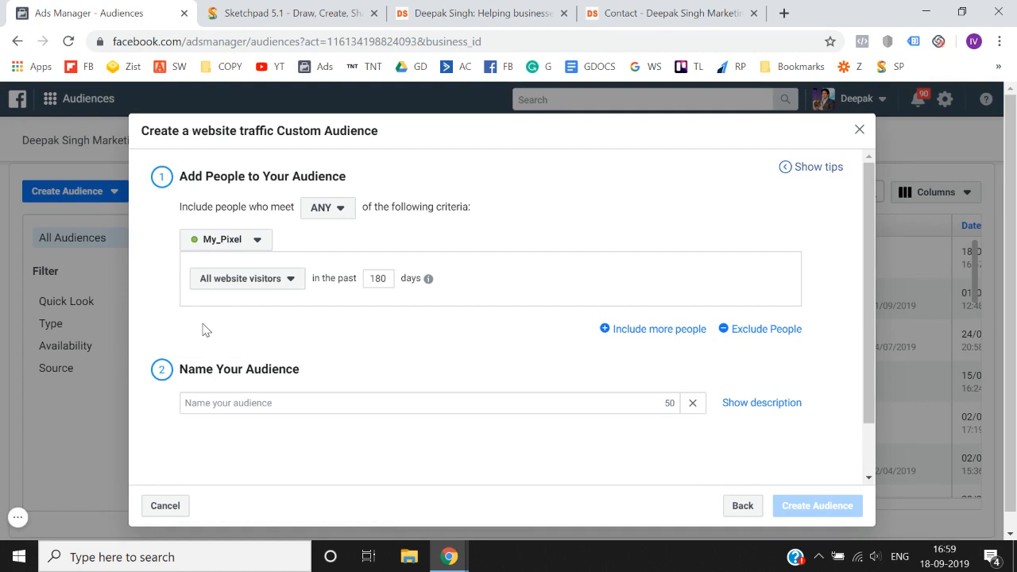
# Step: Add an exclusion rule for My_Pixel and set it to people who visited specific web pages
pyautogui.scroll(-1, 204, 331)
pyautogui.click(761, 270)
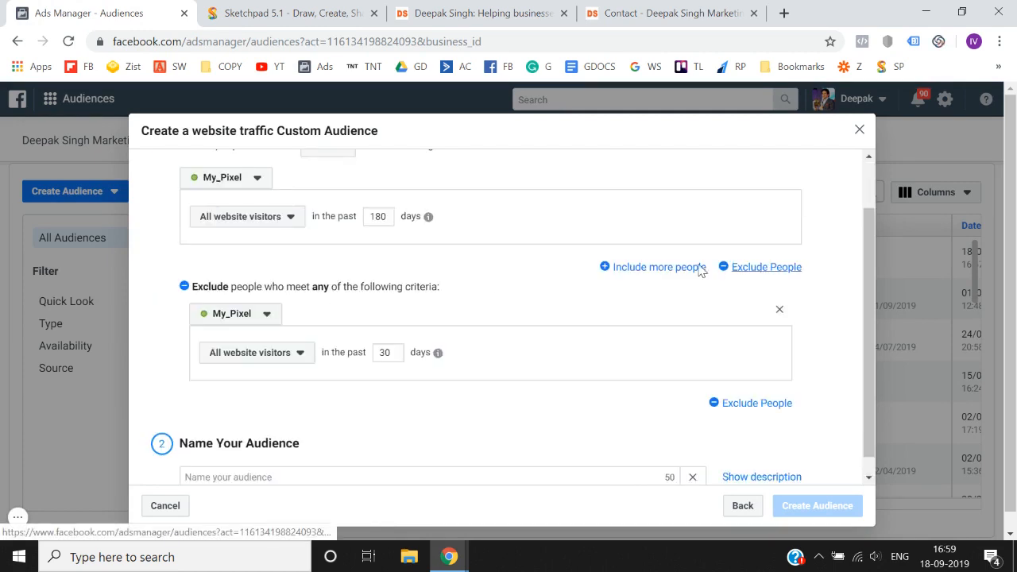
pyautogui.scroll(-1, 429, 272)
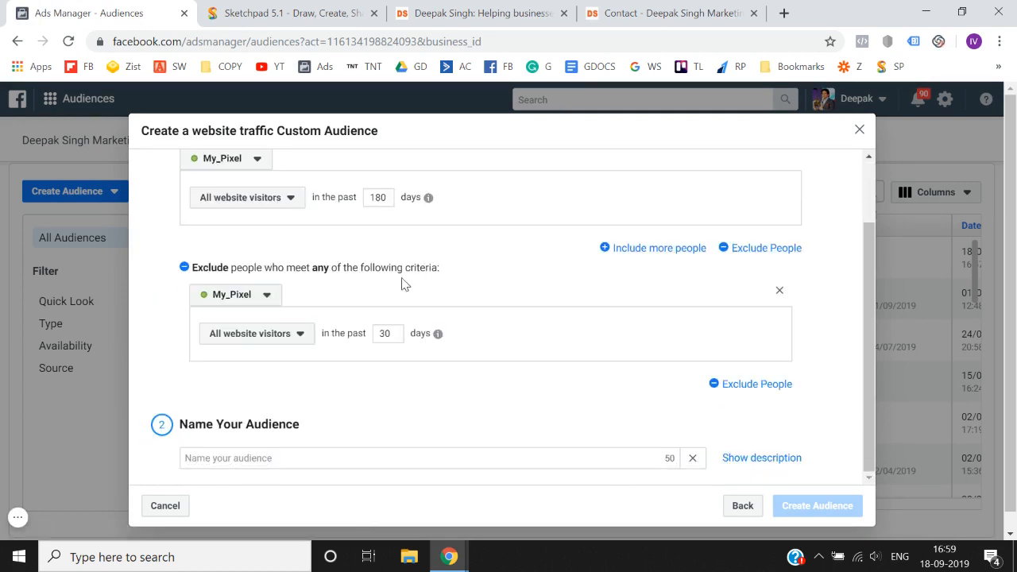
pyautogui.click(288, 333)
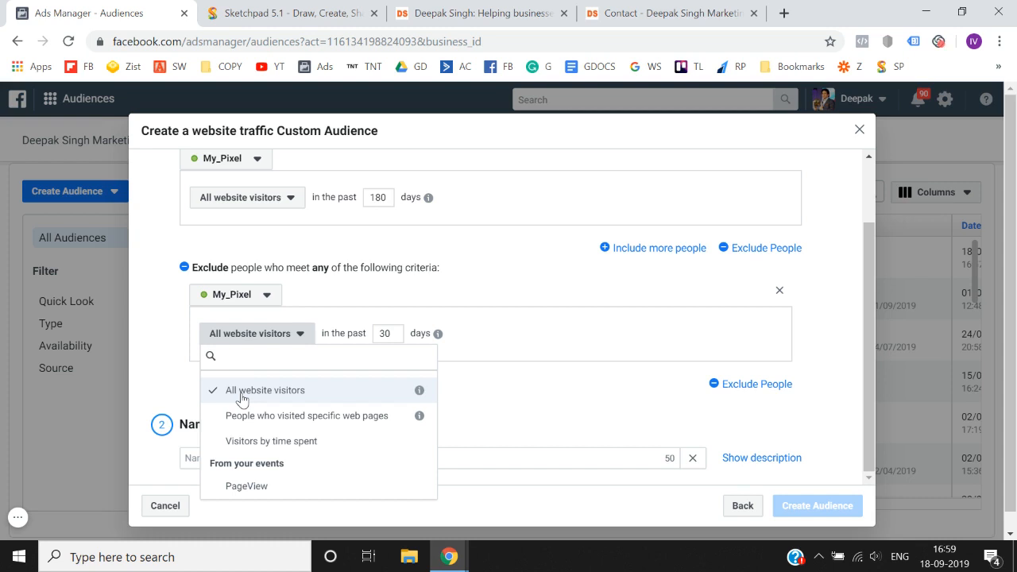
pyautogui.scroll(2, 505, 272)
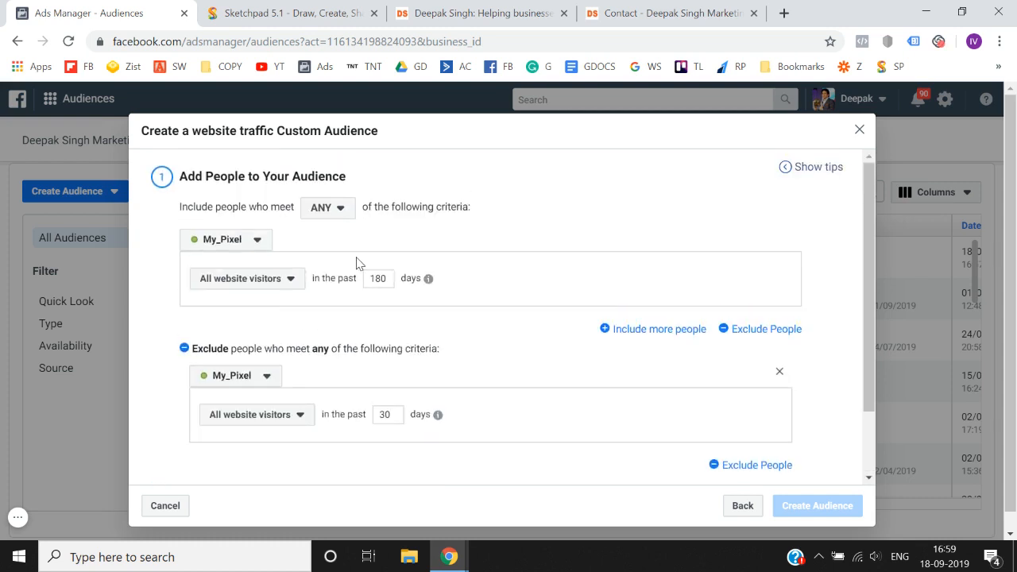
pyautogui.scroll(-1, 495, 276)
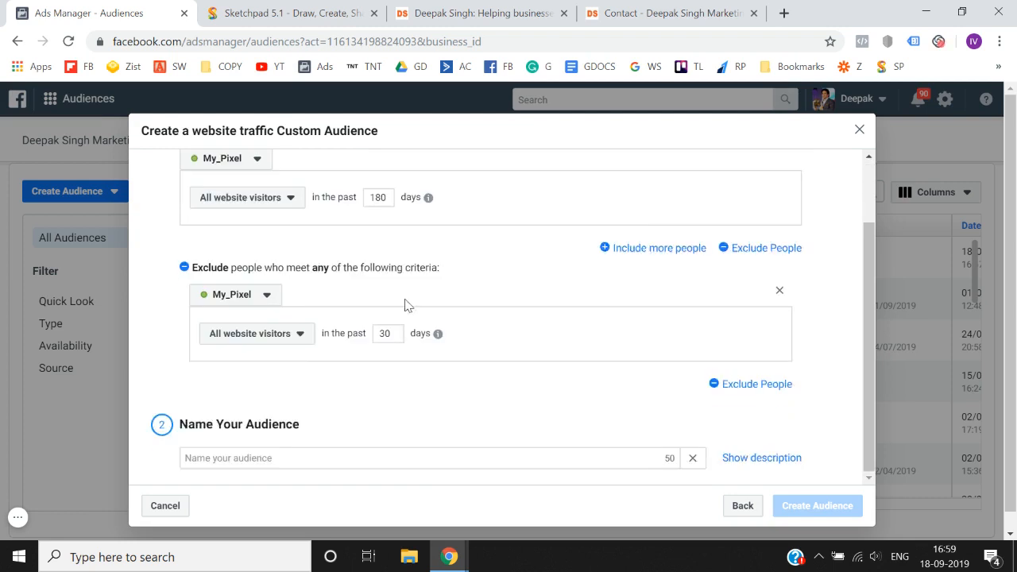
pyautogui.click(284, 340)
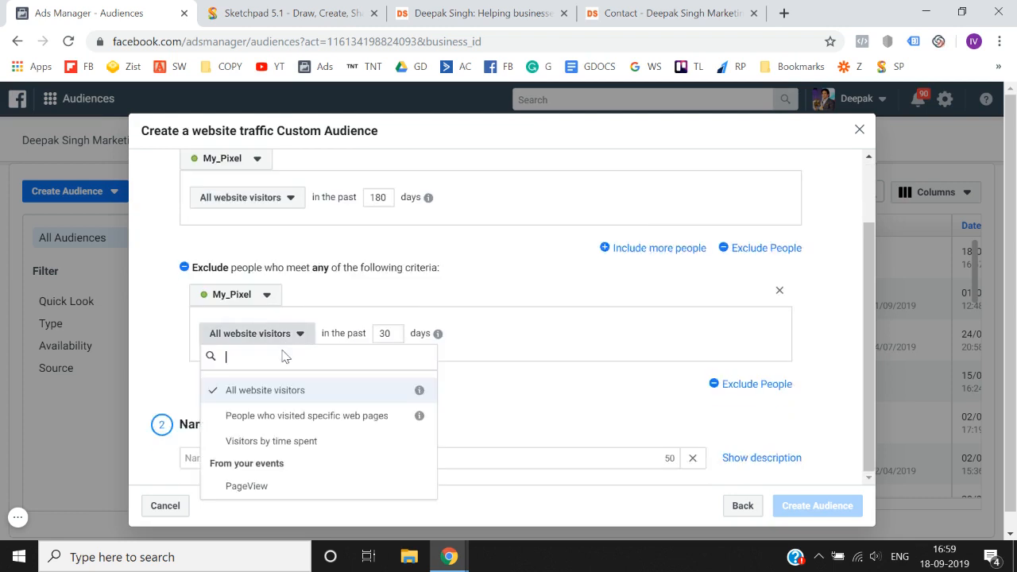
pyautogui.click(265, 419)
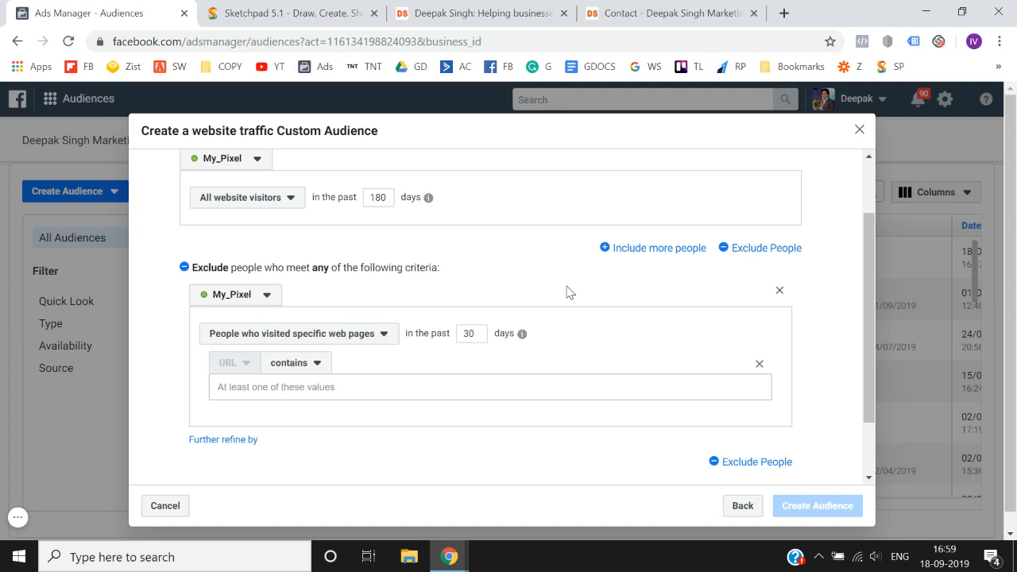
# Step: Switch the exclusion rule to Visitors by time spent and review the remaining visitor and event options
pyautogui.click(356, 340)
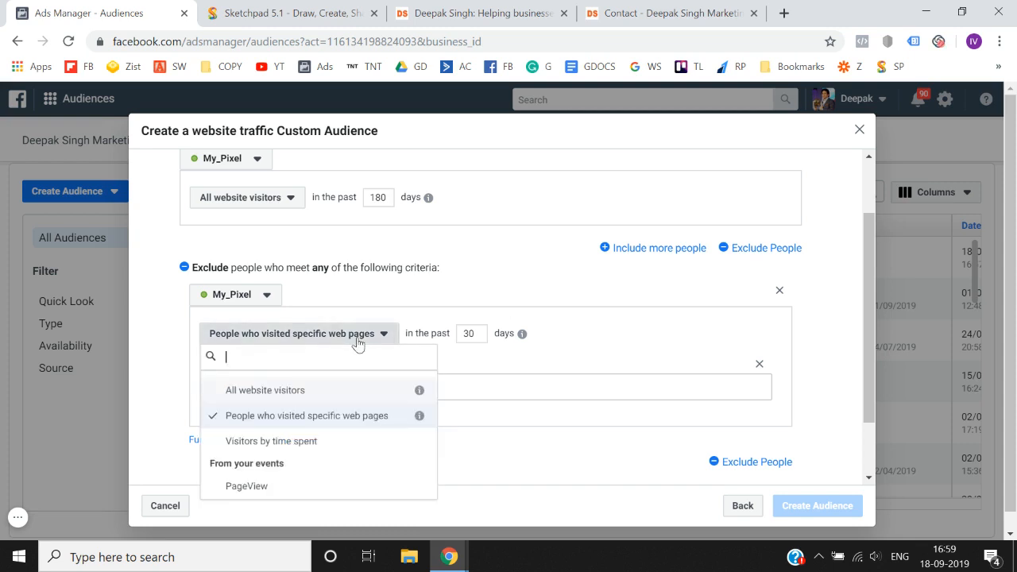
pyautogui.click(286, 442)
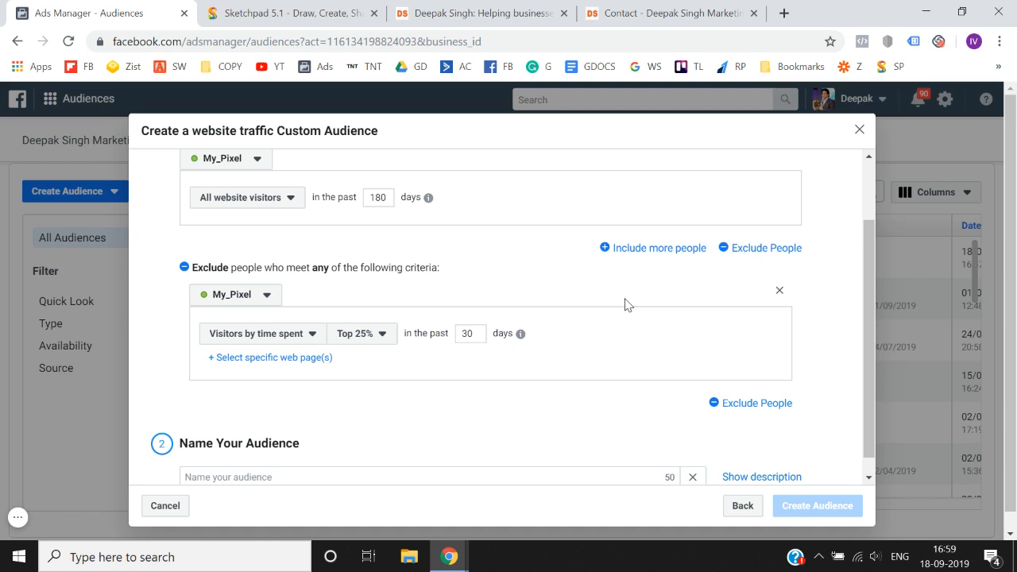
pyautogui.click(257, 336)
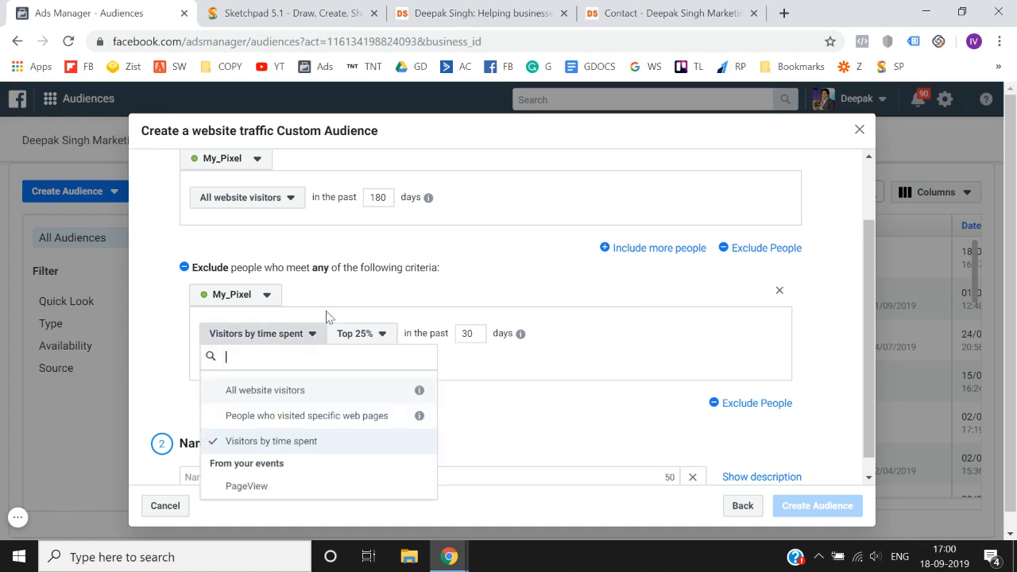
pyautogui.click(410, 297)
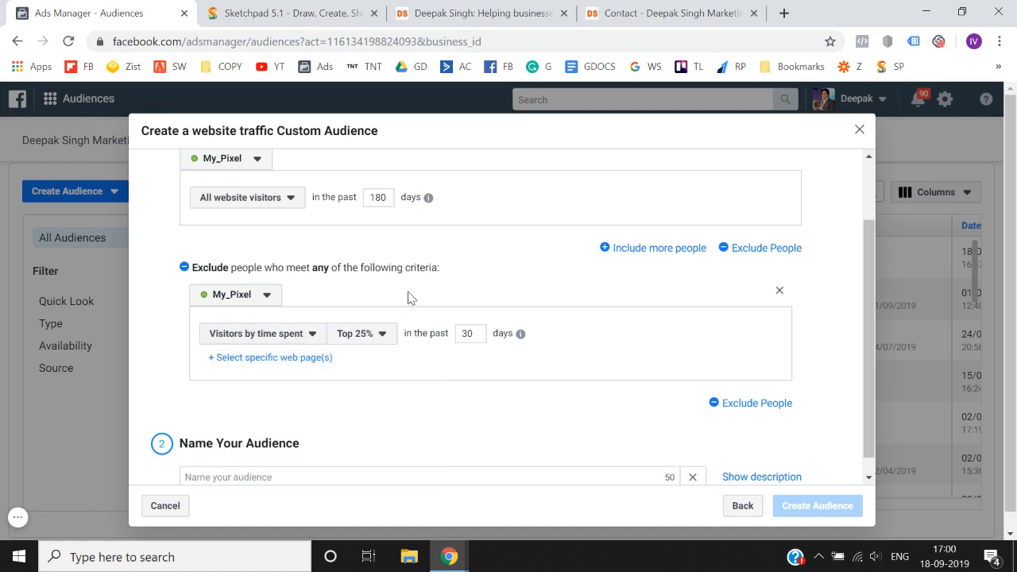
pyautogui.click(280, 333)
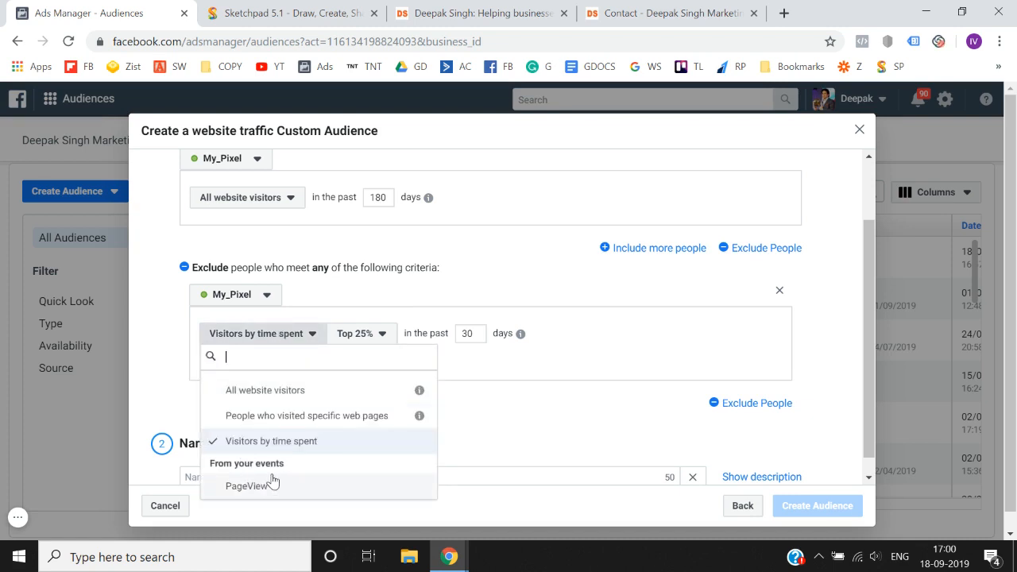
pyautogui.click(608, 329)
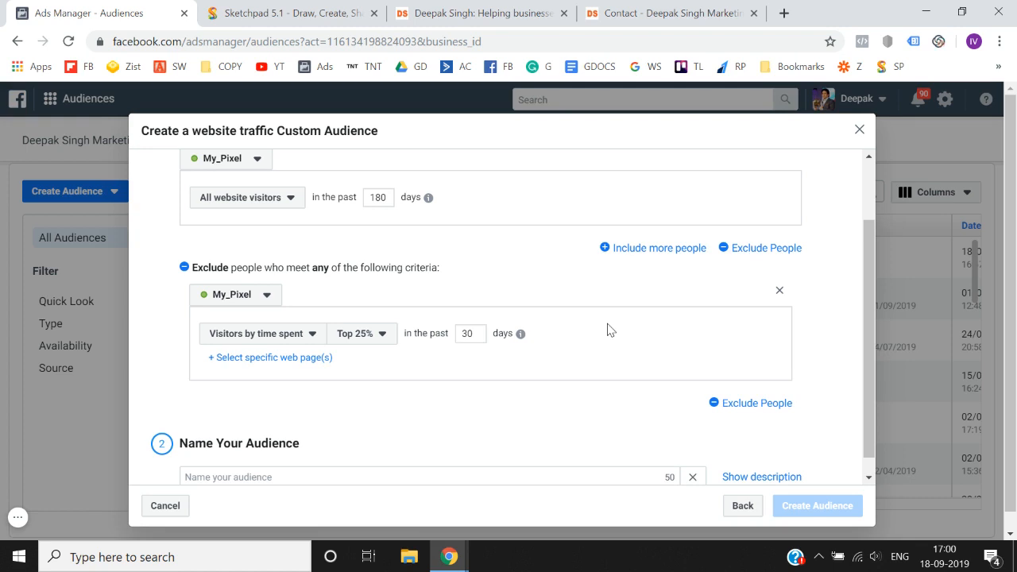
# Step: Select the Contact page's web address in its browser tab and go back to the Ads Manager audience form
pyautogui.click(672, 13)
pyautogui.click(421, 38)
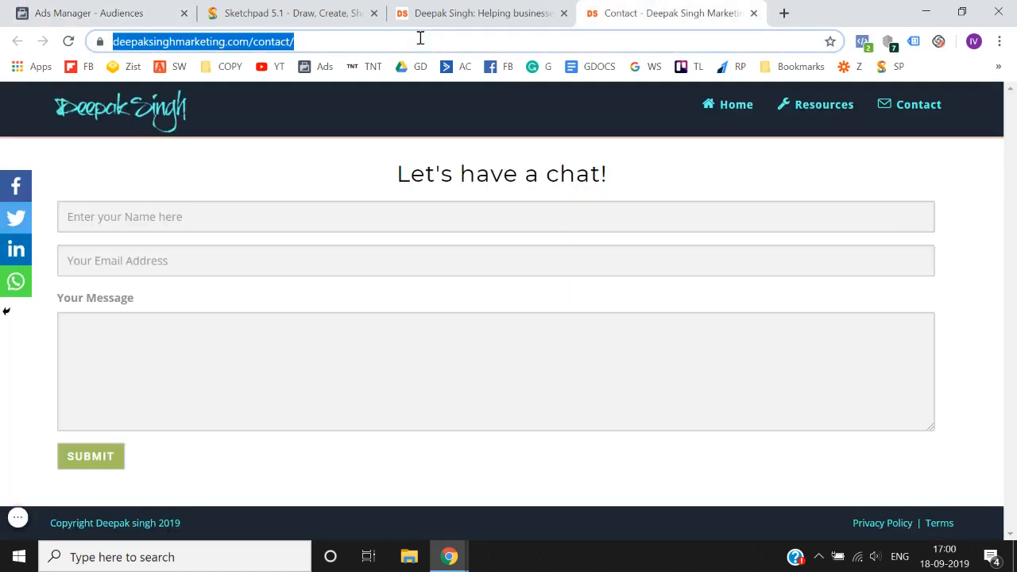
pyautogui.click(93, 9)
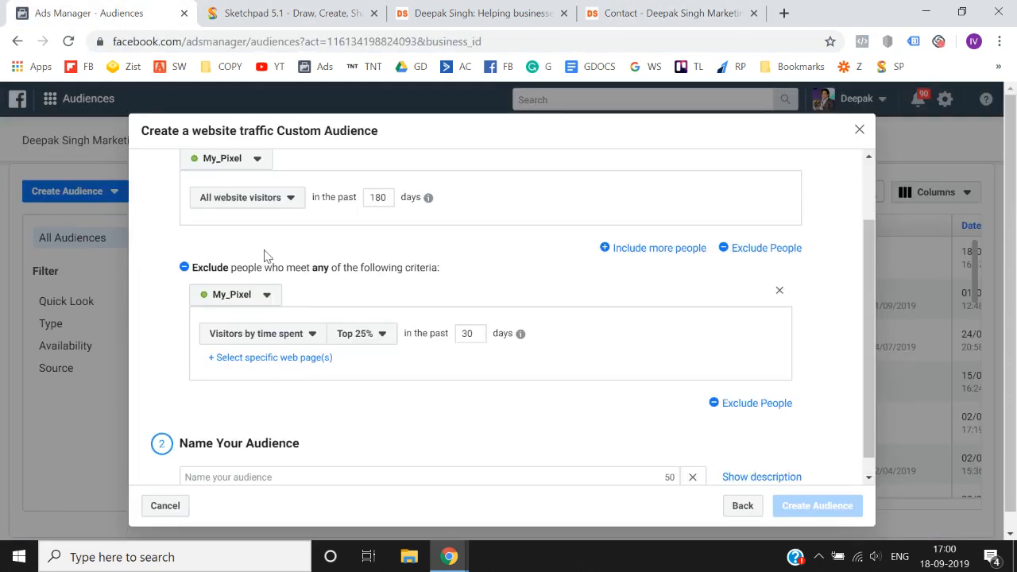
# Step: Set the exclusion rule to people who visited specific web pages and keep its URL condition on contains
pyautogui.scroll(-1, 264, 249)
pyautogui.click(268, 318)
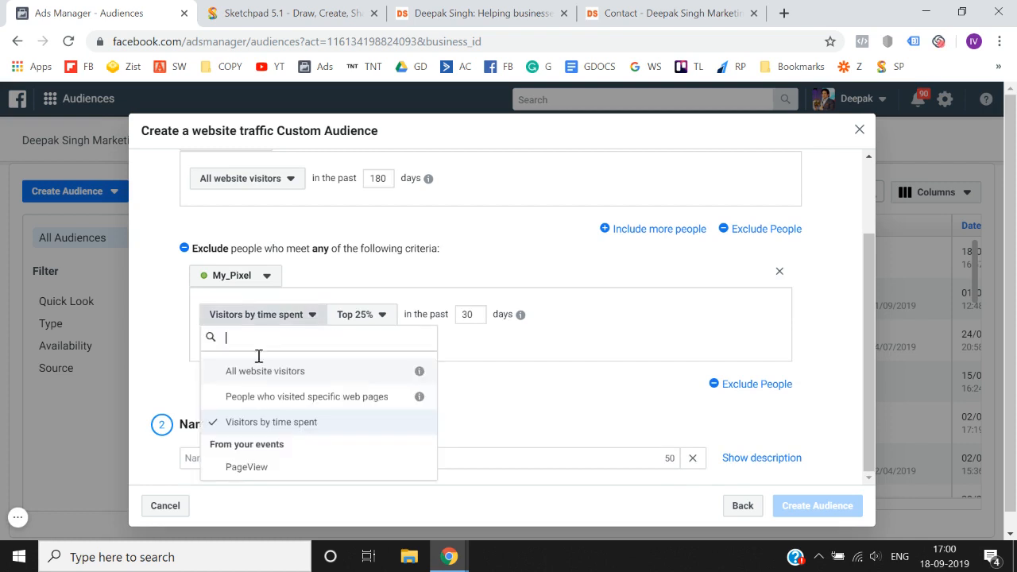
pyautogui.click(295, 397)
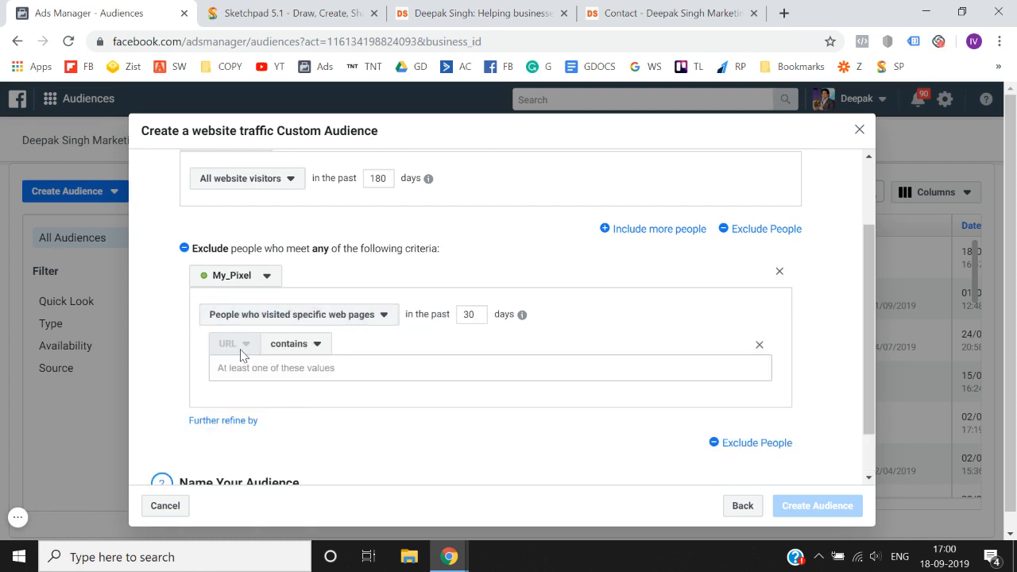
pyautogui.click(302, 345)
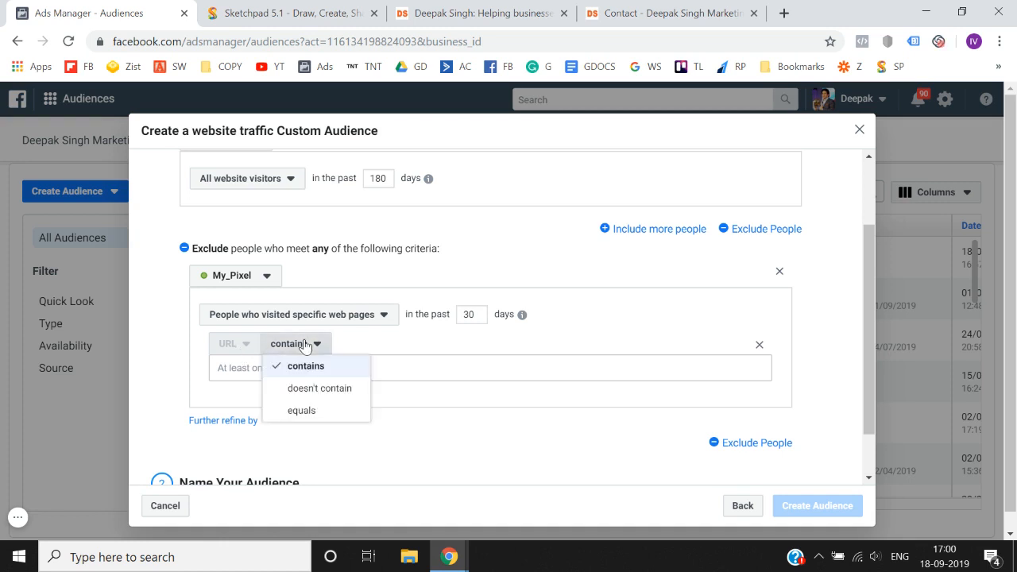
pyautogui.click(316, 372)
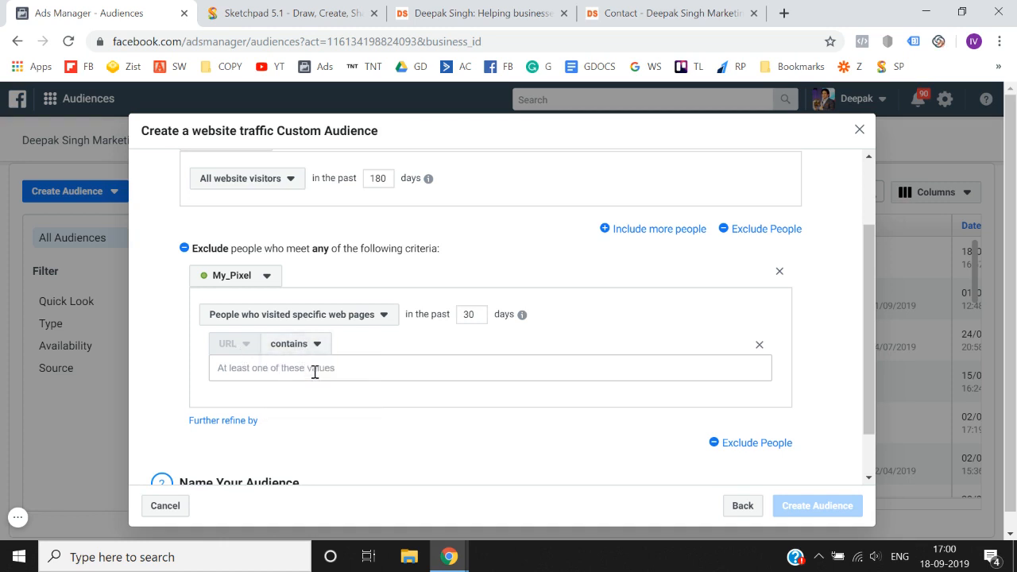
# Step: Copy /contact/ from the Contact page's address and enter it as the exclusion rule's URL contains value
pyautogui.click(624, 11)
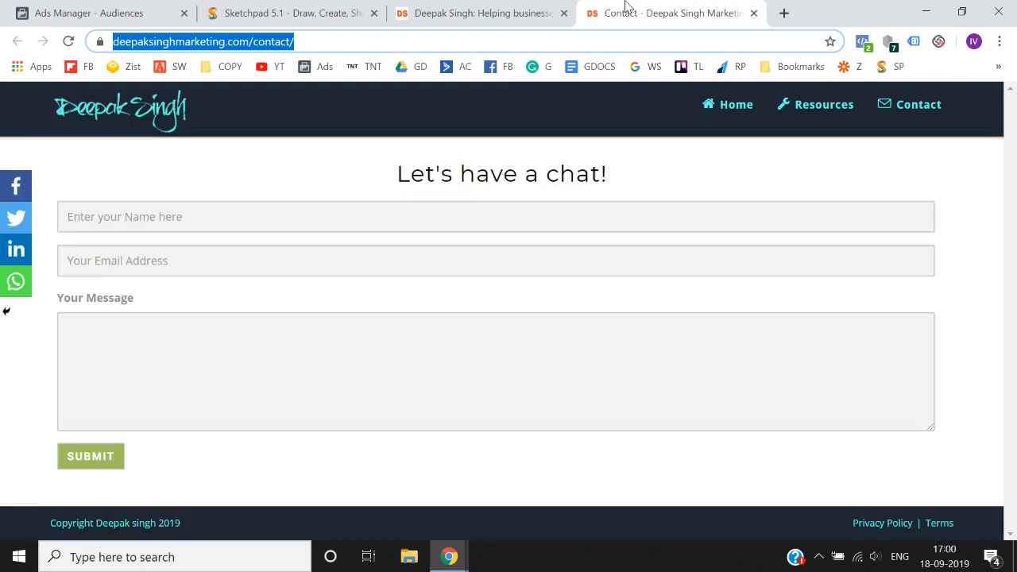
pyautogui.click(379, 44)
pyautogui.moveTo(379, 44); pyautogui.dragTo(288, 48)
pyautogui.hotkey('ctrl', 'c')
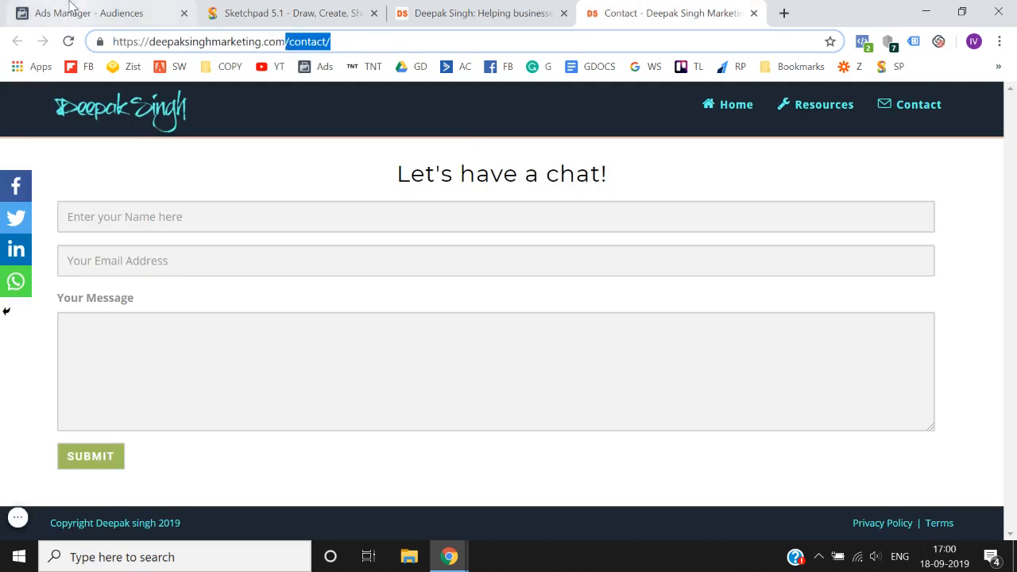
pyautogui.click(75, 9)
pyautogui.hotkey('ctrl', 'v')
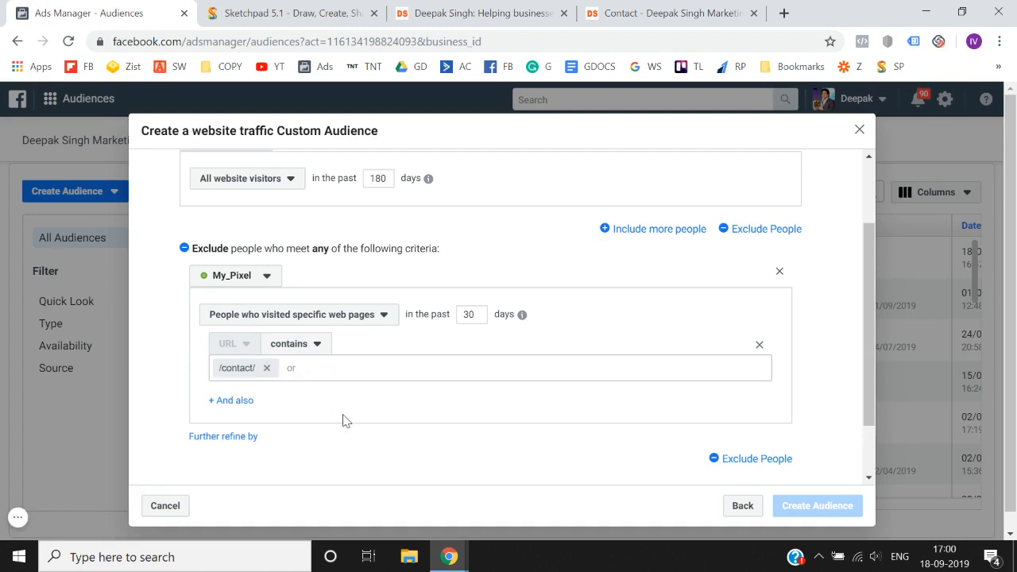
# Step: Check the Contact page's full address, then remove the /contact/ value and change the exclusion rule's URL condition to equals
pyautogui.click(637, 9)
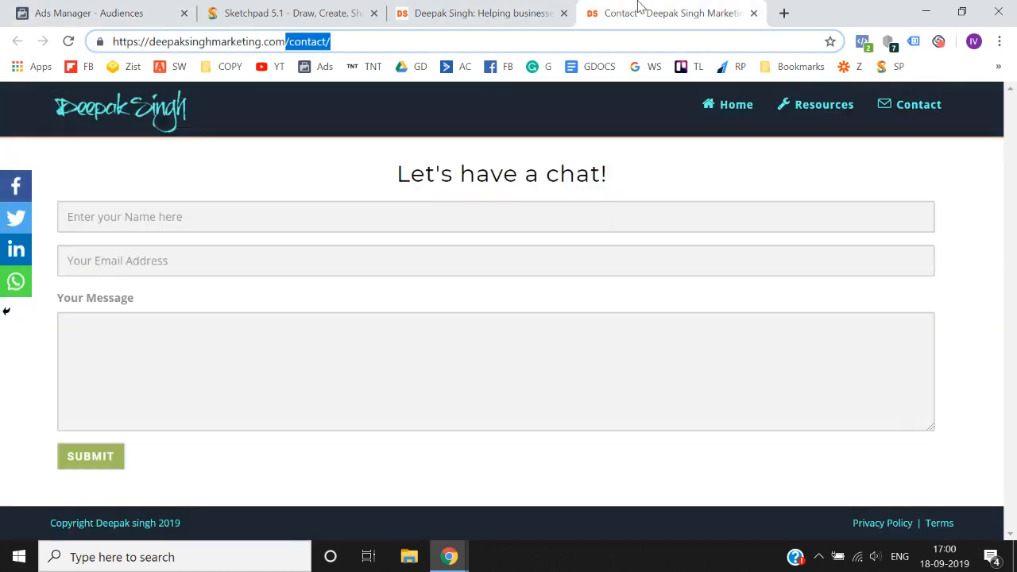
pyautogui.click(400, 43)
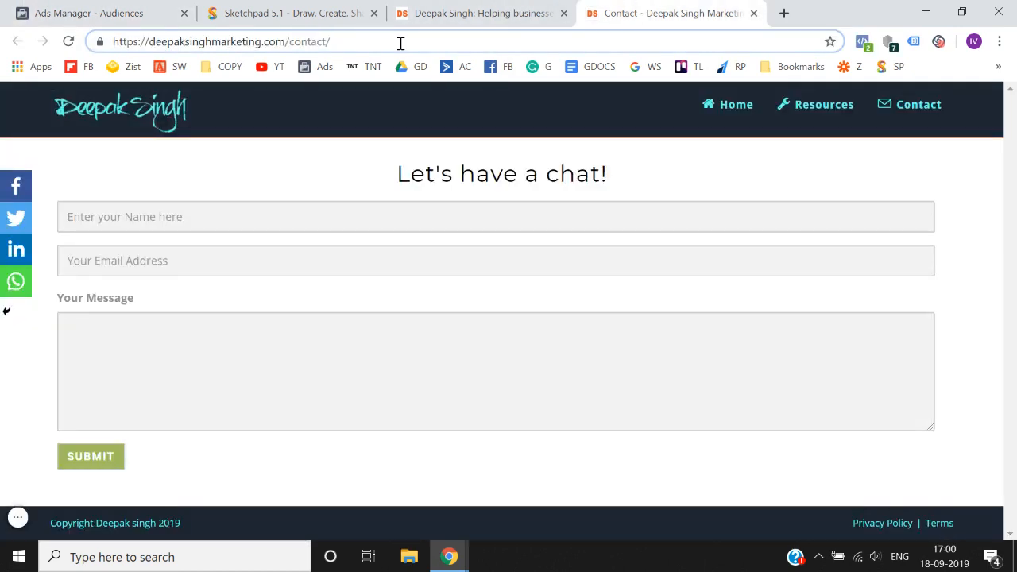
pyautogui.click(164, 12)
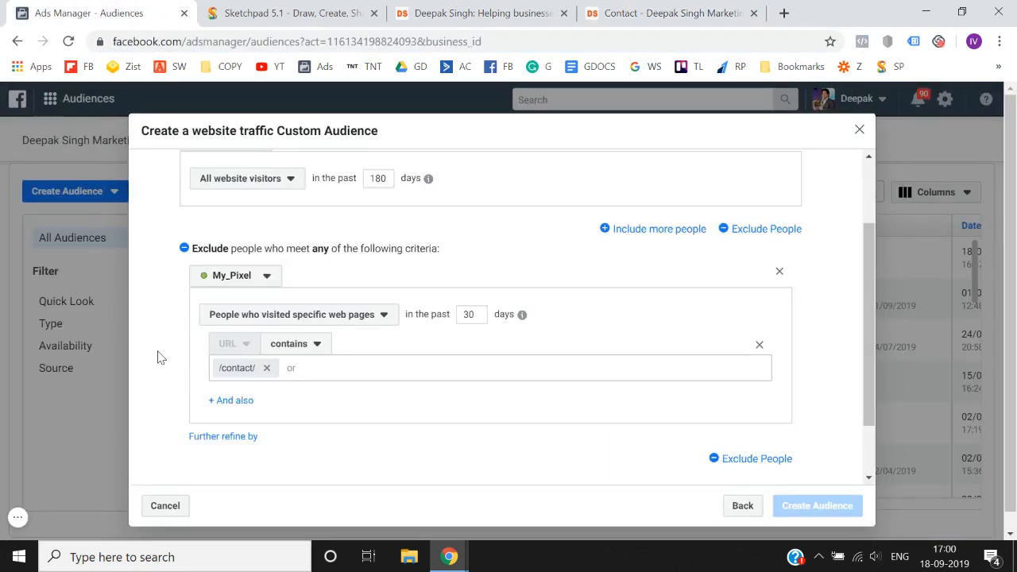
pyautogui.click(267, 368)
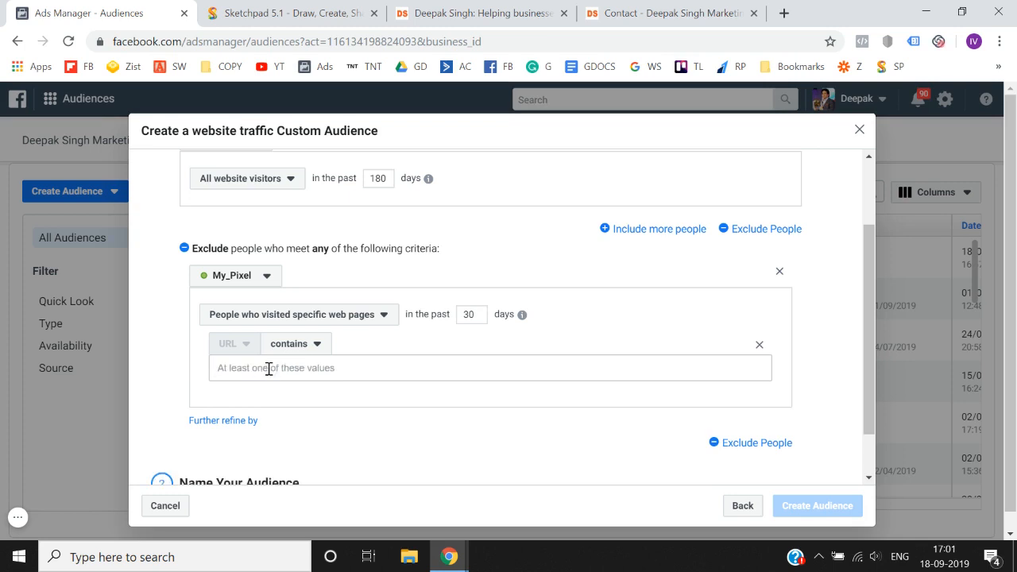
pyautogui.click(286, 345)
pyautogui.click(300, 411)
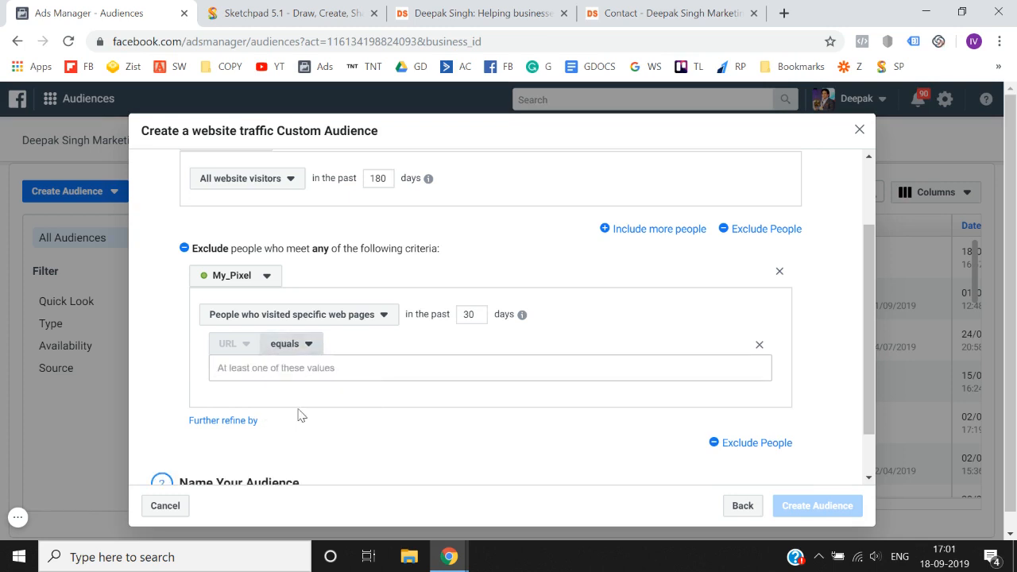
pyautogui.click(640, 12)
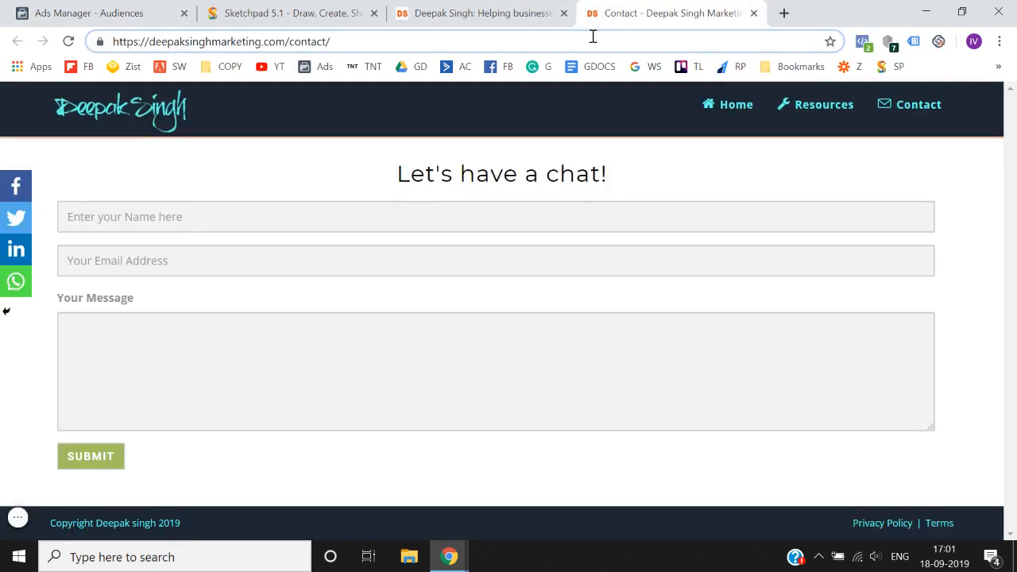
pyautogui.click(592, 35)
pyautogui.click(79, 12)
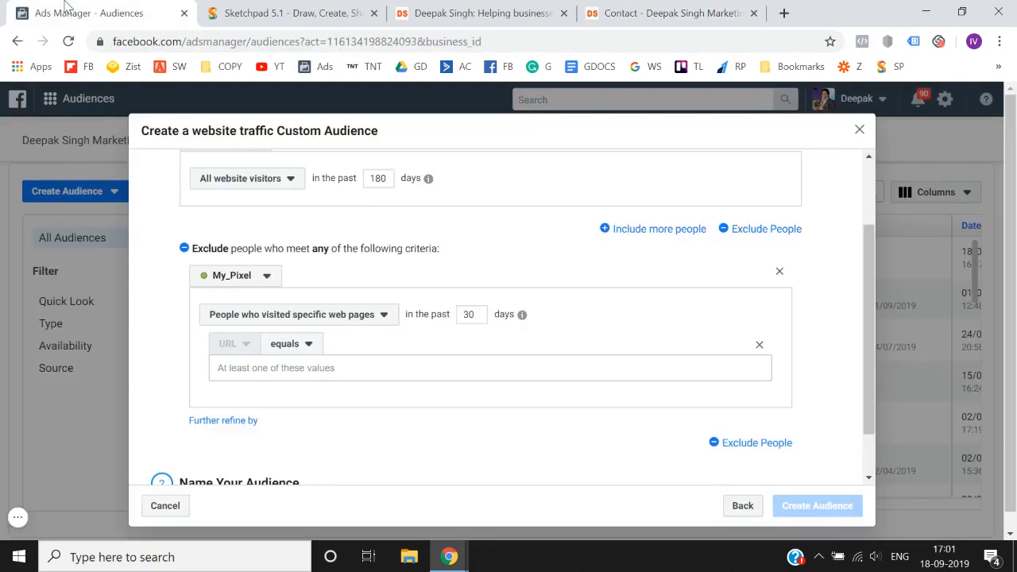
pyautogui.click(294, 371)
pyautogui.hotkey('ctrl', 'v')
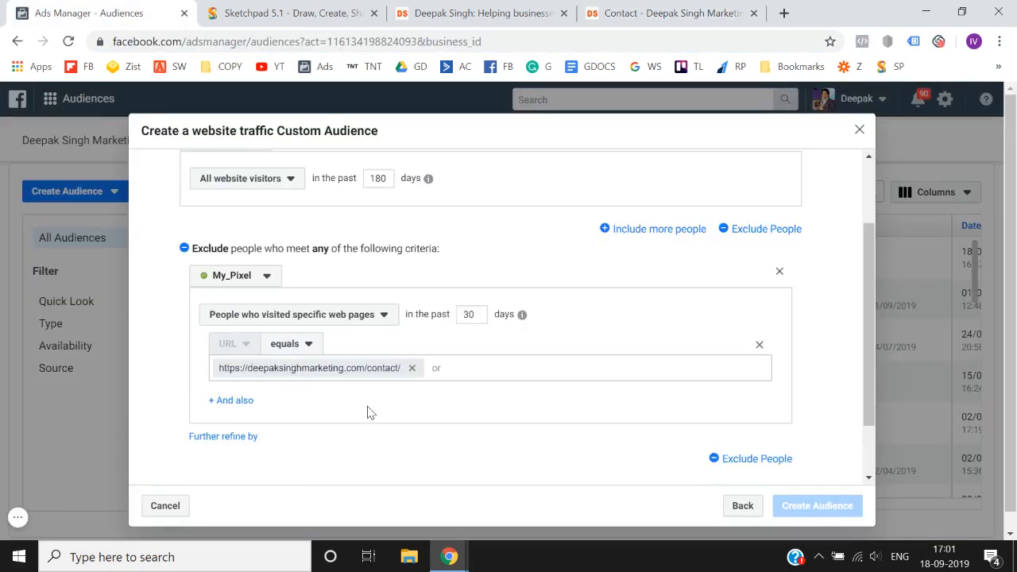
pyautogui.doubleClick(476, 314)
pyautogui.write('180')
# Step: Replace the exclusion rule's URL condition with doesn't contain /contact/, copying that part from the Contact page's address
pyautogui.click(412, 367)
pyautogui.click(281, 345)
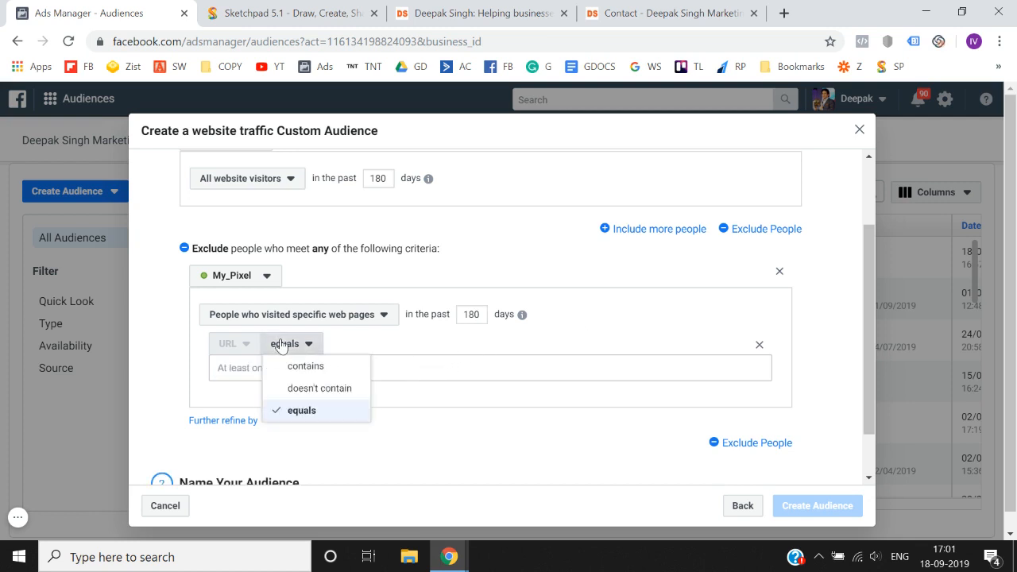
pyautogui.click(292, 389)
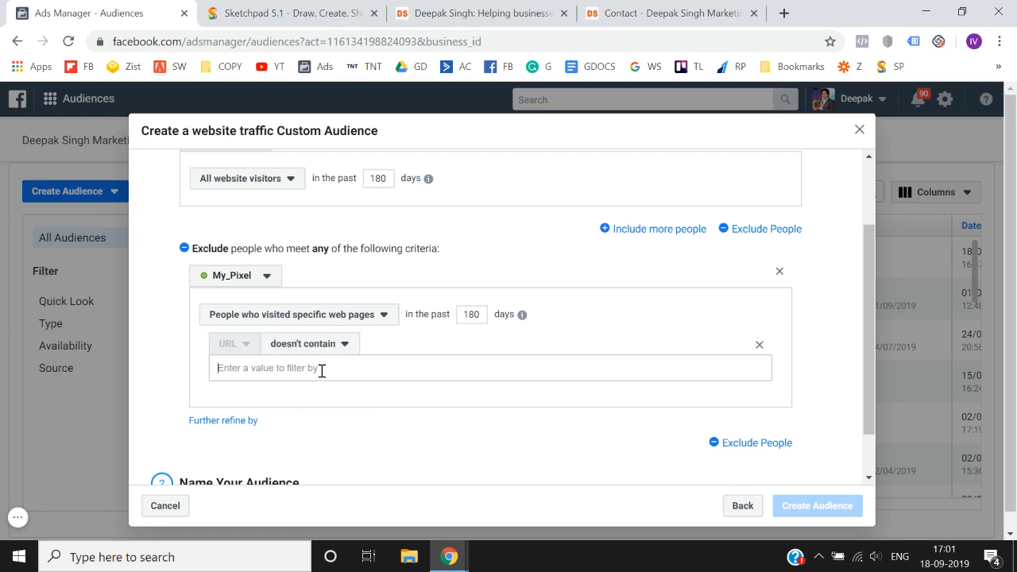
pyautogui.click(644, 10)
pyautogui.click(442, 50)
pyautogui.moveTo(331, 50); pyautogui.dragTo(286, 50)
pyautogui.hotkey('ctrl', 'c')
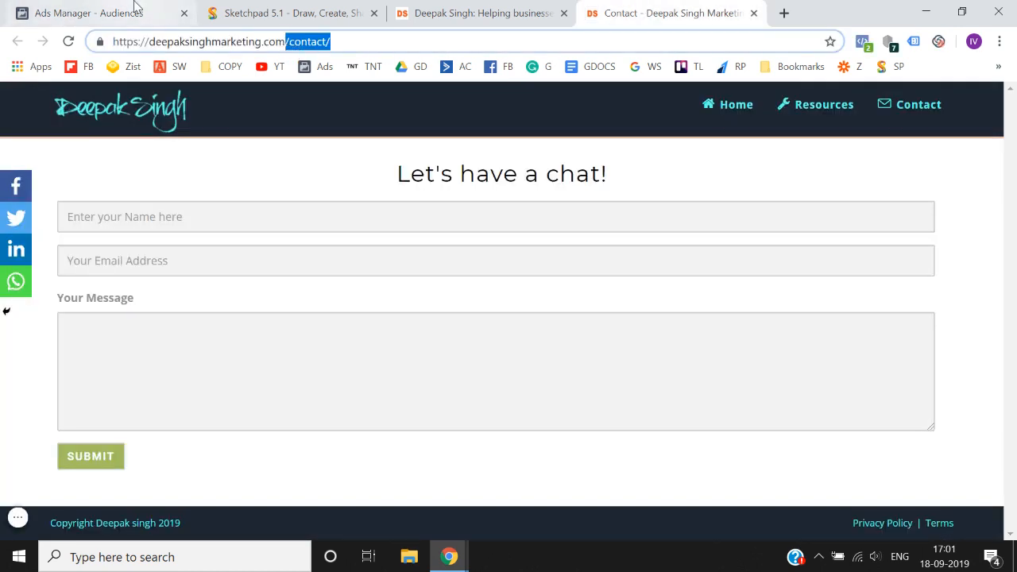
pyautogui.click(136, 11)
pyautogui.click(247, 368)
pyautogui.hotkey('ctrl', 'v')
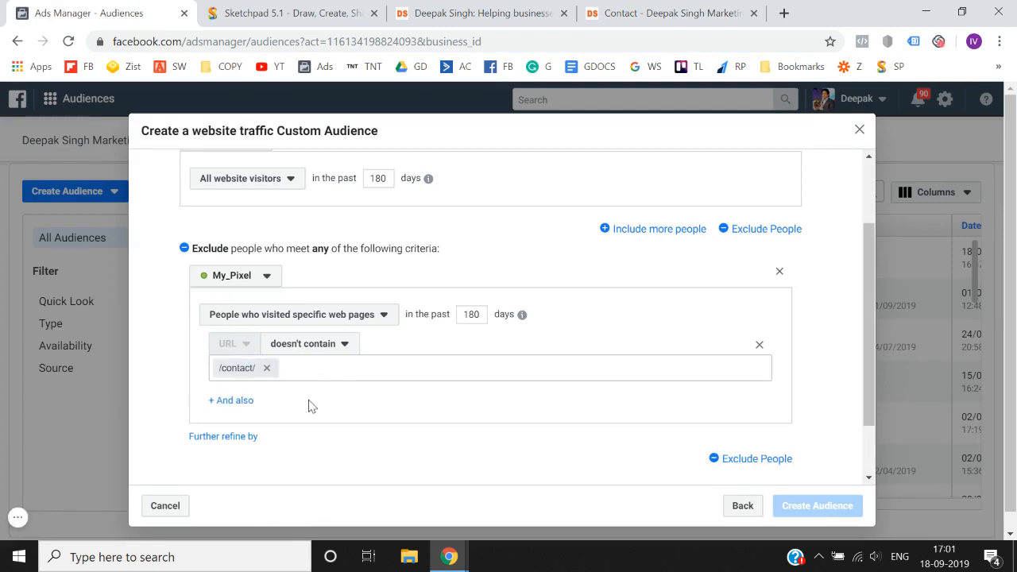
pyautogui.click(619, 14)
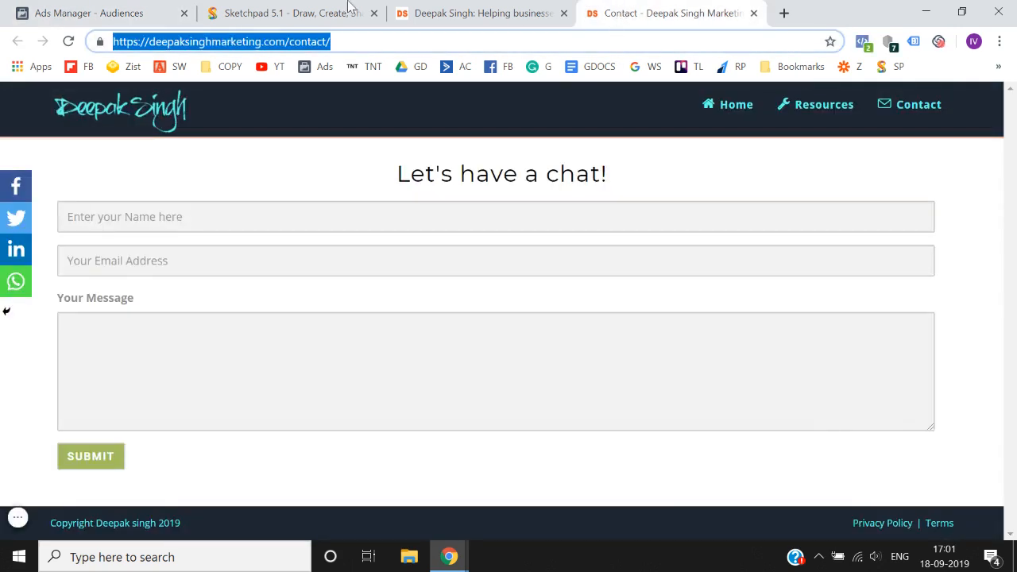
pyautogui.click(111, 13)
pyautogui.click(302, 354)
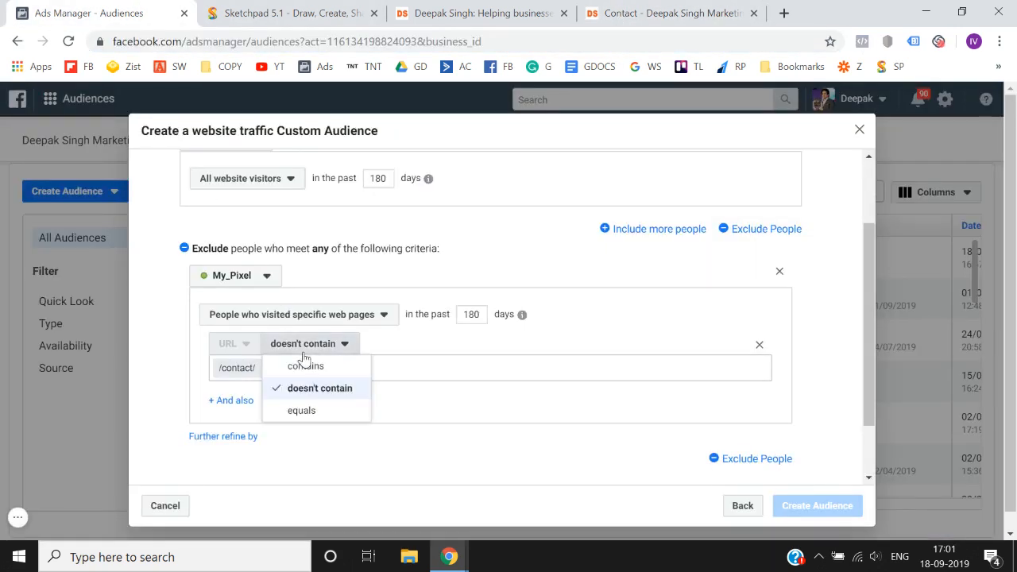
pyautogui.click(304, 411)
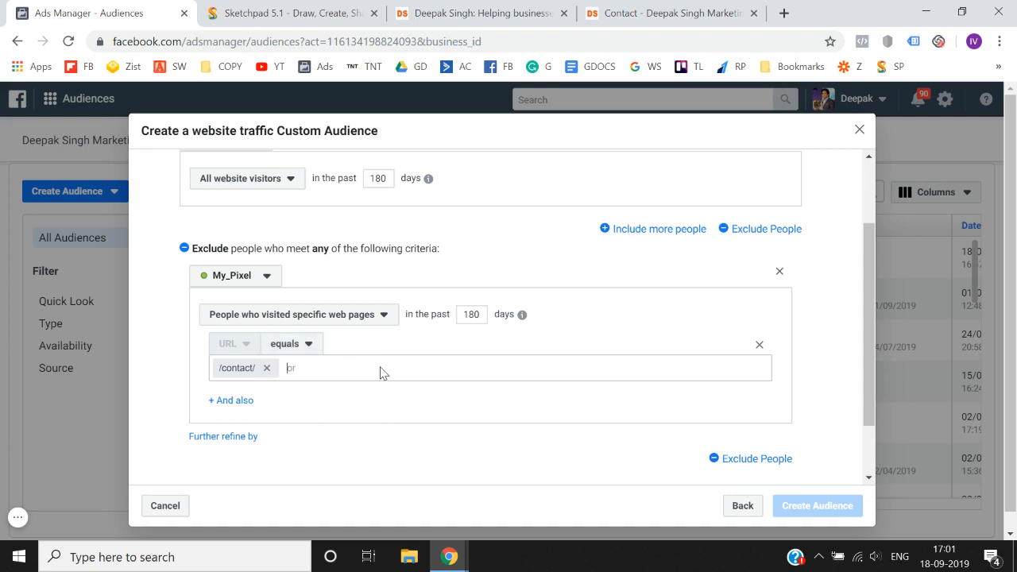
pyautogui.press('BackSpace')
pyautogui.hotkey('ctrl', 'v')
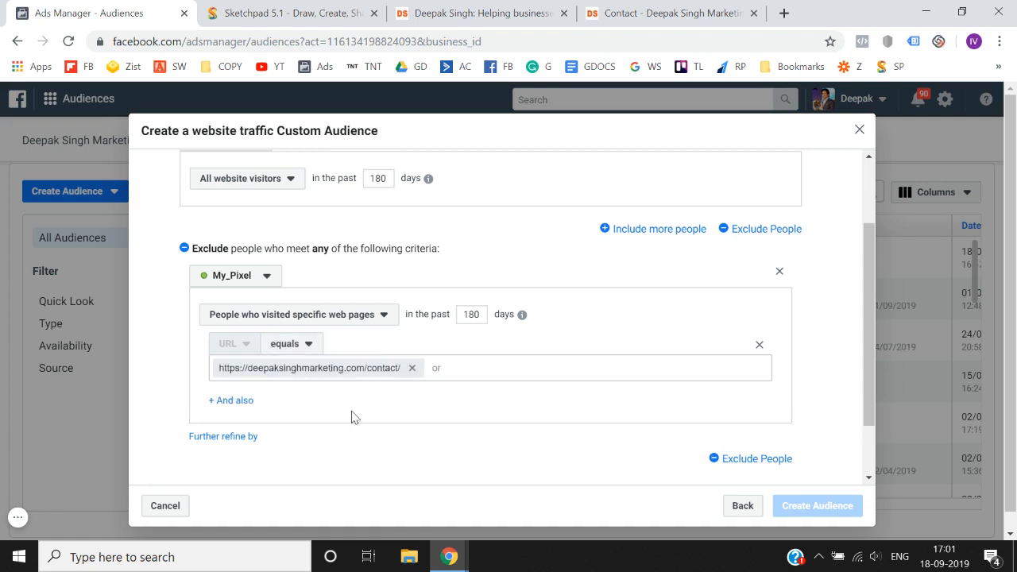
# Step: Name the audience "Visted Website Ecluding Contact page", create it and close the completion dialog
pyautogui.scroll(2, 354, 417)
pyautogui.scroll(-2, 354, 417)
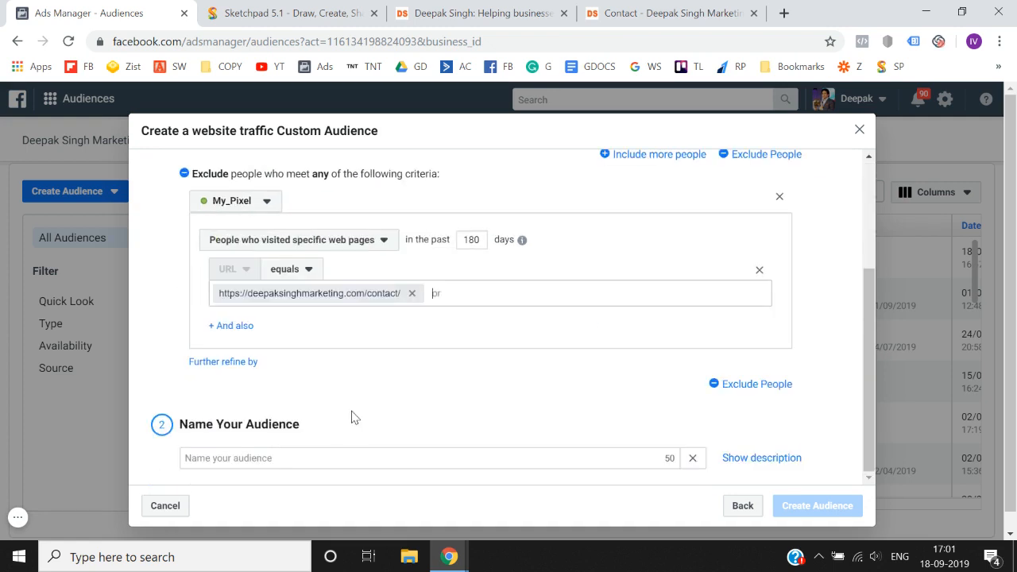
pyautogui.click(282, 459)
pyautogui.write('People ')
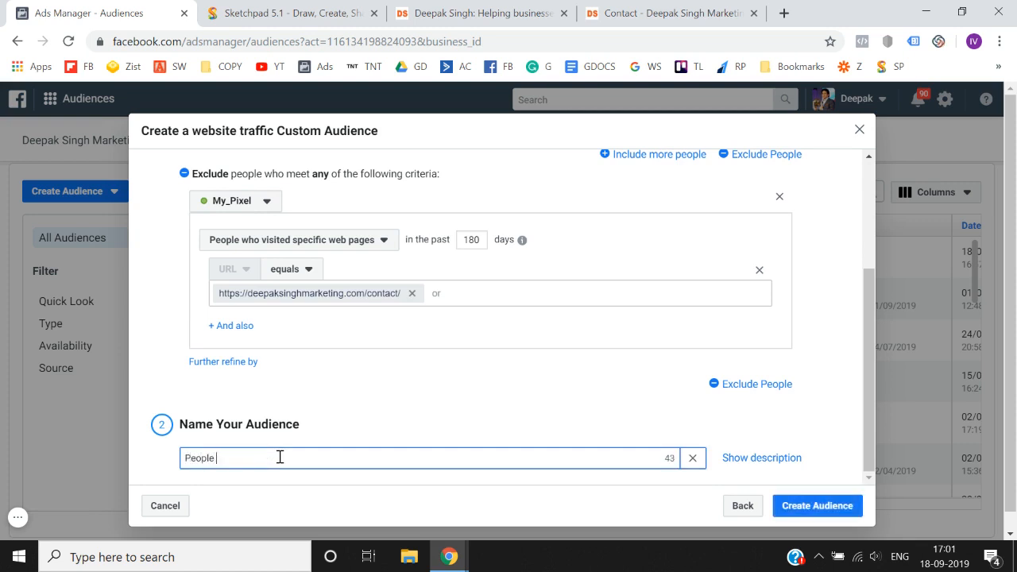
pyautogui.write('Who have Visited')
pyautogui.hotkey('ctrl', 'a')
pyautogui.press('BackSpace')
pyautogui.write('V')
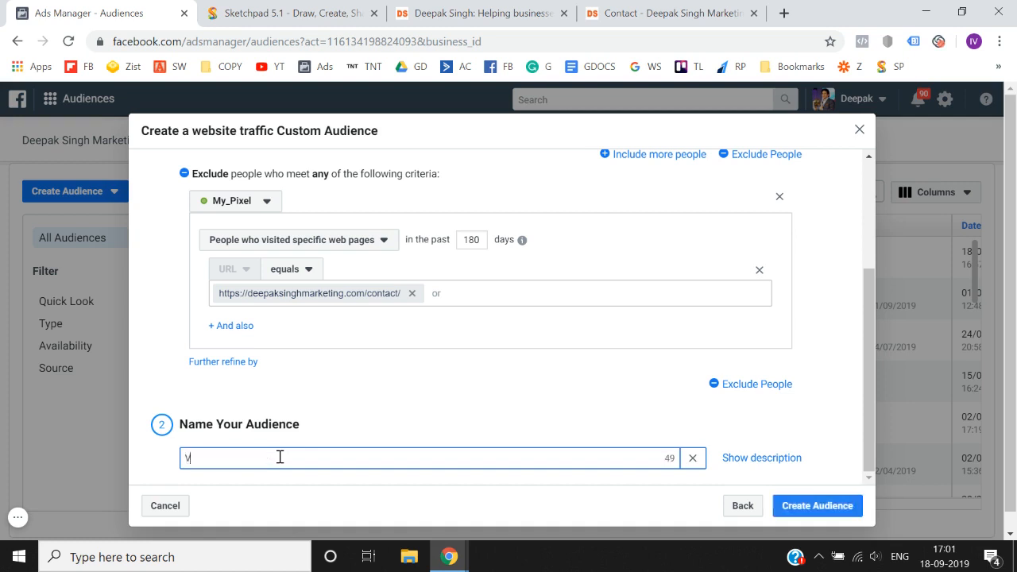
pyautogui.write('isted W')
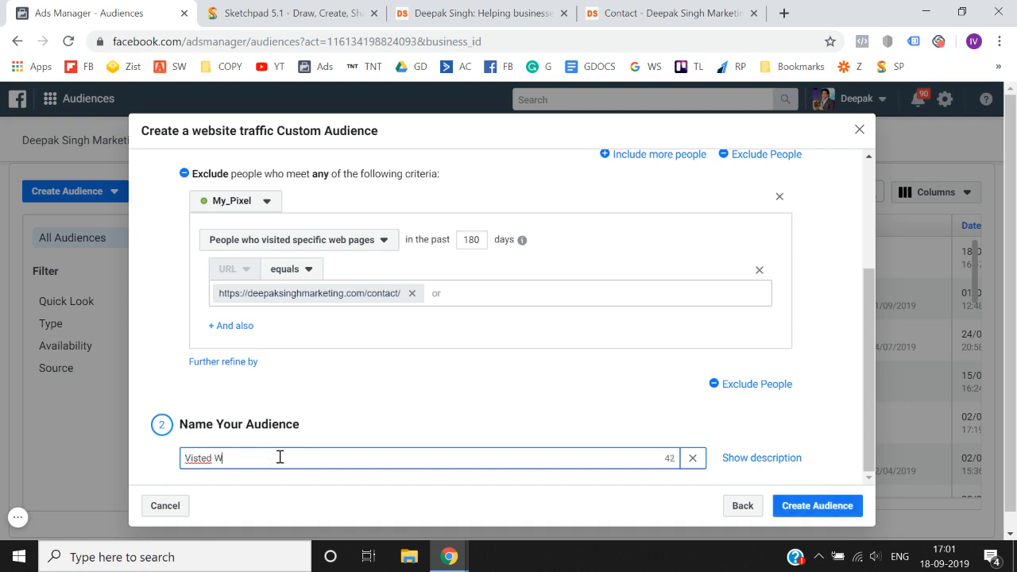
pyautogui.write('ebsite Ecludingg Contact page')
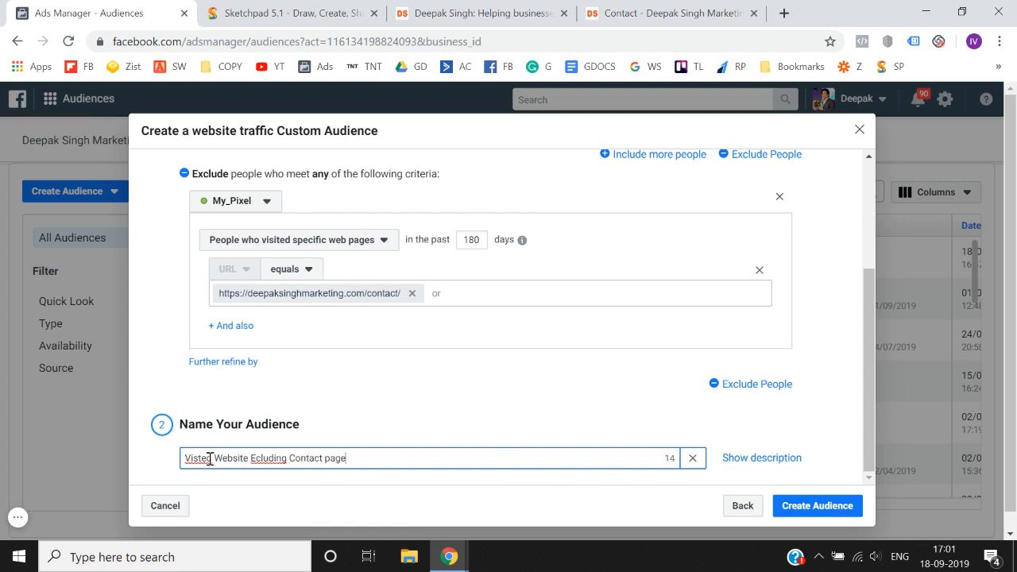
pyautogui.click(799, 518)
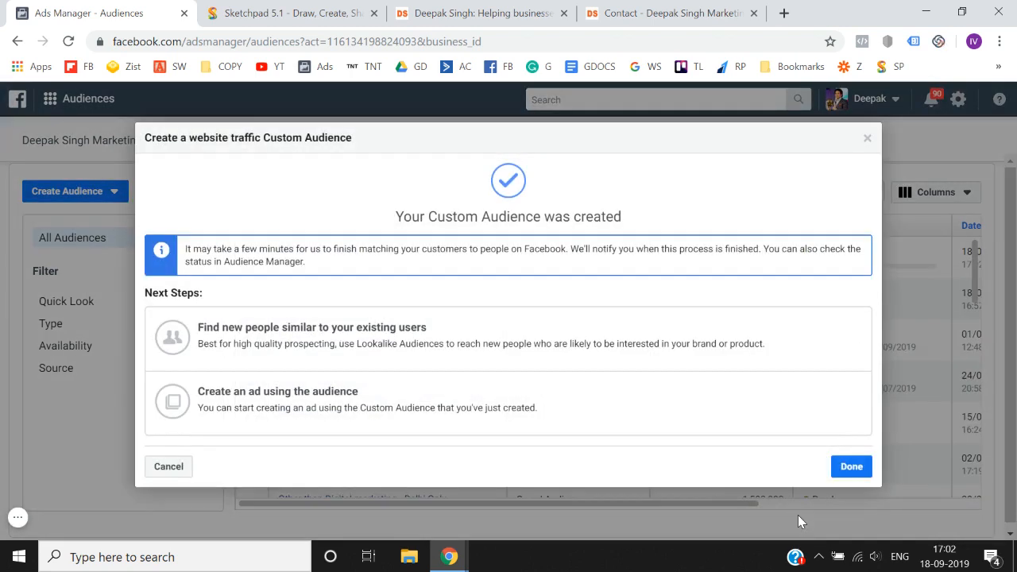
pyautogui.click(850, 474)
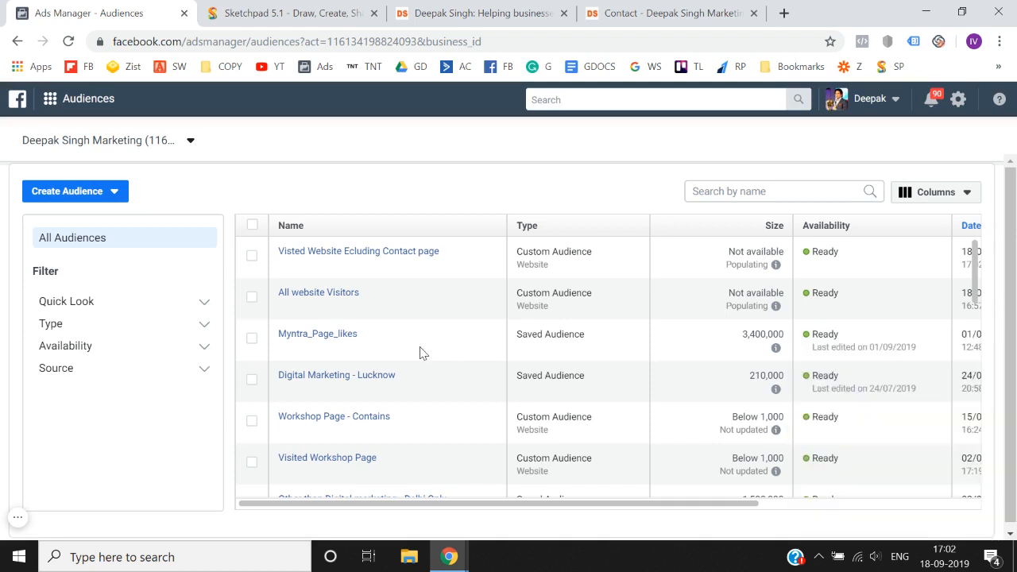
# Step: Look over the website's home page and Contact page, and return to the audience list in Ads Manager
pyautogui.click(477, 13)
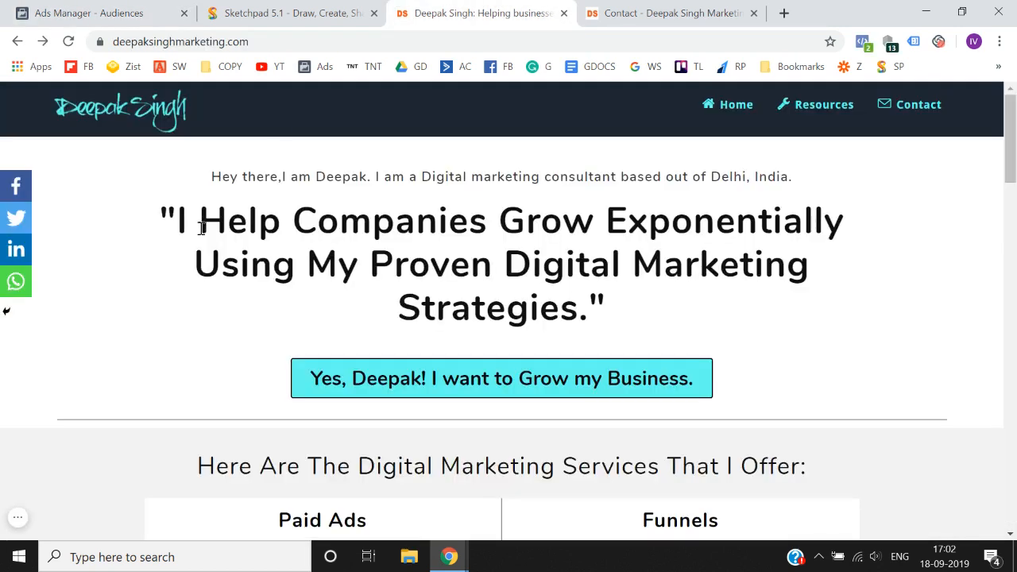
pyautogui.click(600, 8)
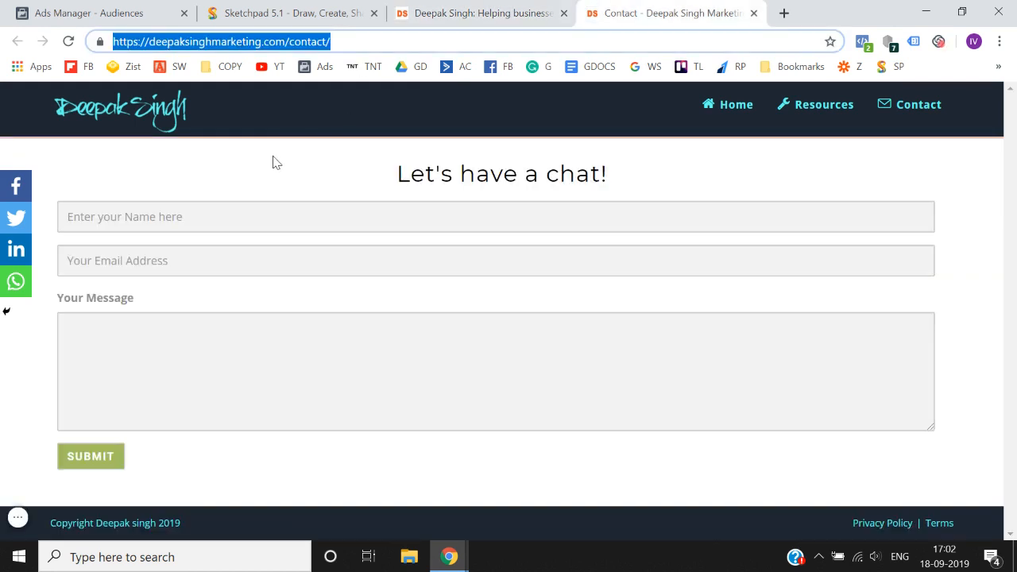
pyautogui.click(132, 9)
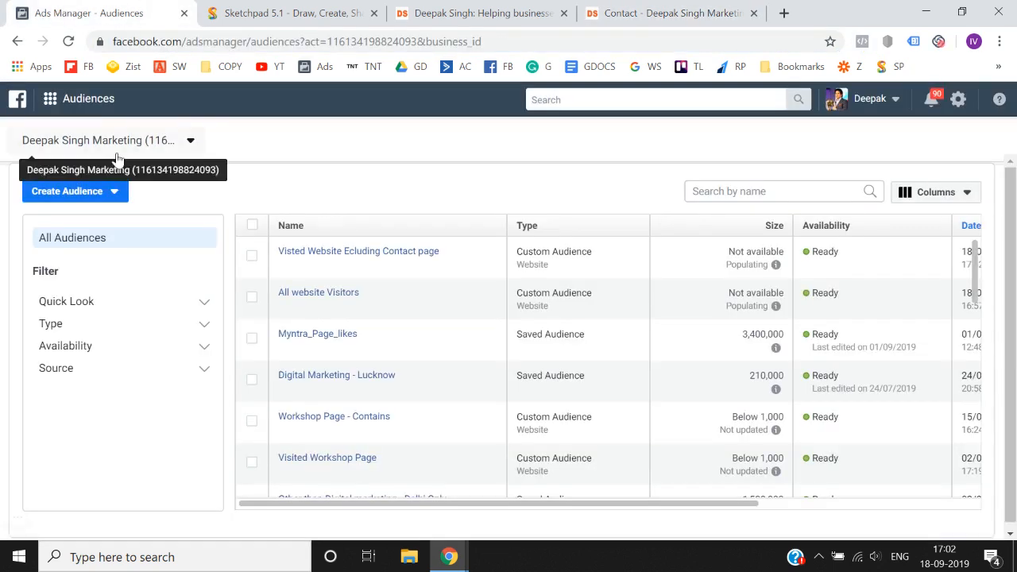
# Step: Start a new website-traffic Custom Audience that includes people who visited specific web pages
pyautogui.click(101, 199)
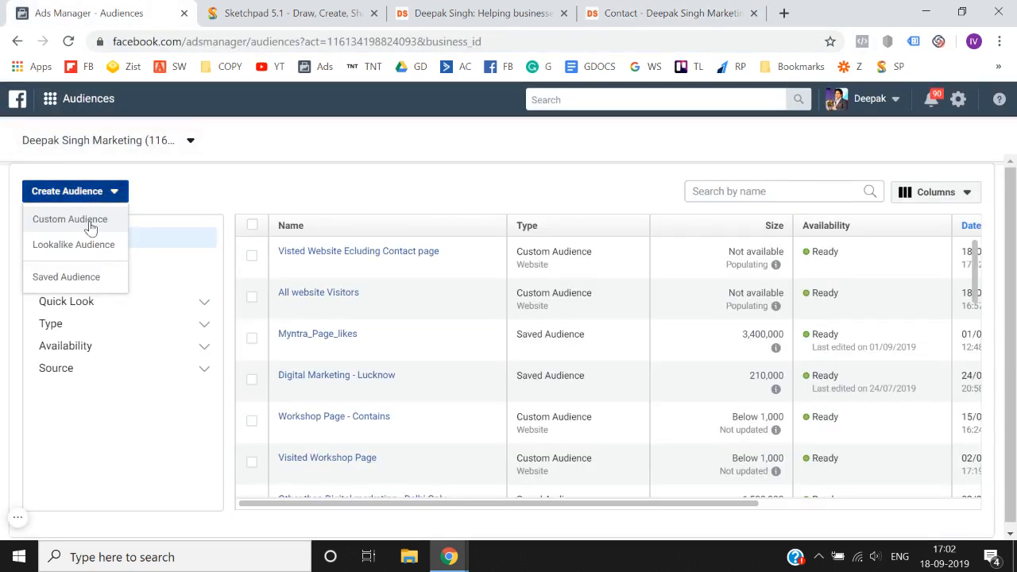
pyautogui.click(92, 225)
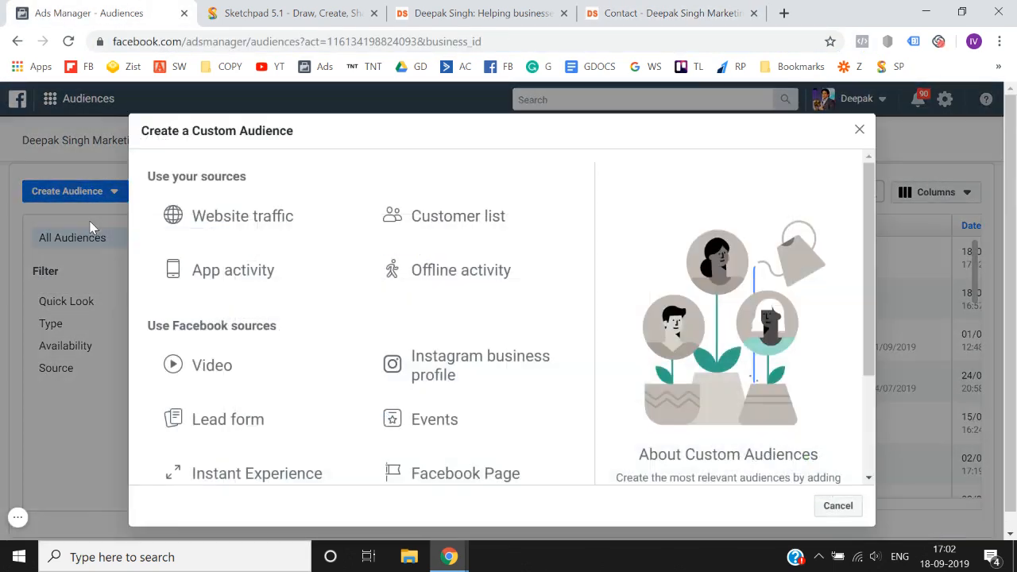
pyautogui.click(270, 229)
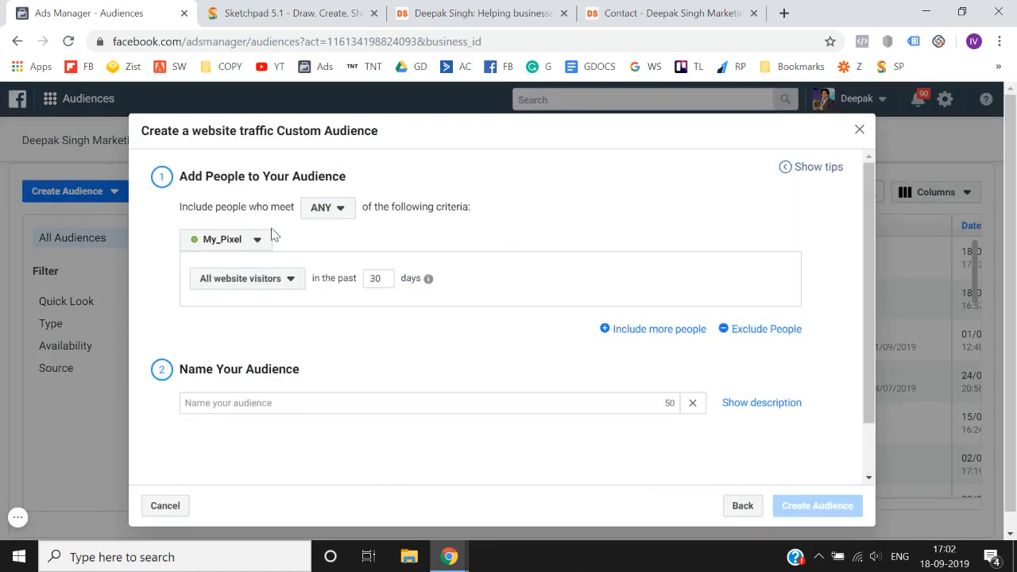
pyautogui.click(251, 278)
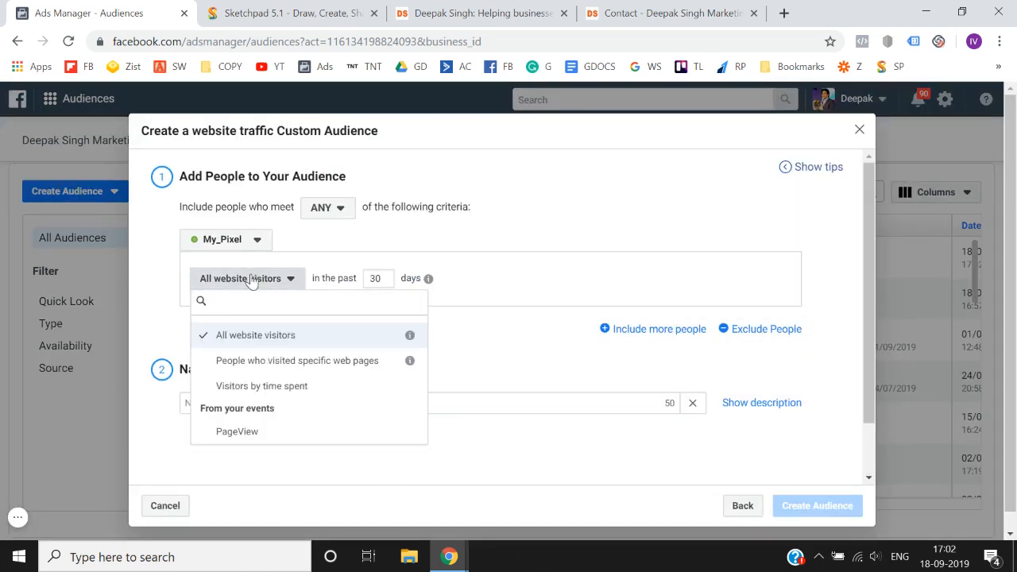
pyautogui.click(268, 362)
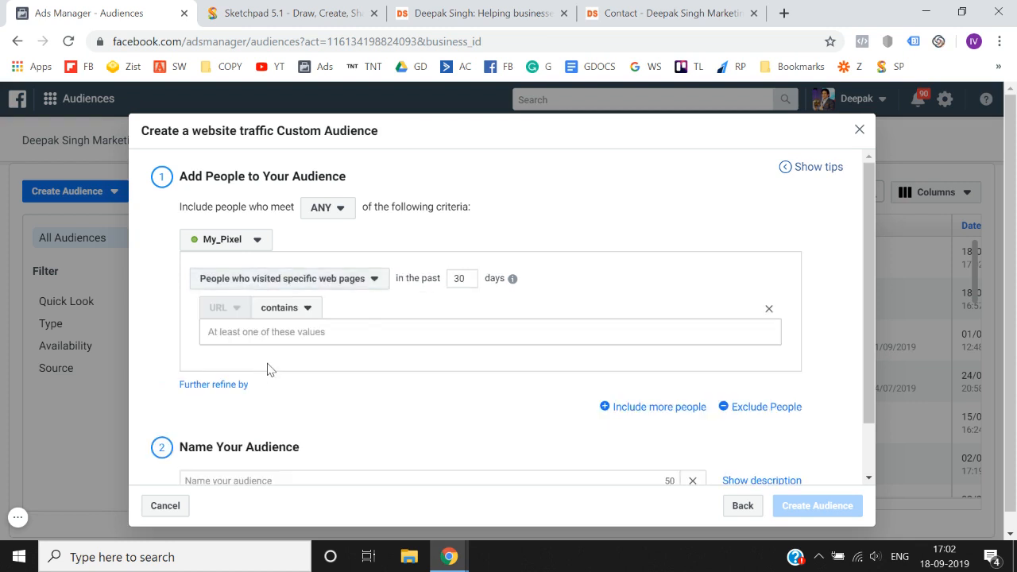
# Step: Open the website's Schedule a call page from its home page, copy the page address and return to the audience form
pyautogui.click(554, 8)
pyautogui.scroll(-2, 382, 318)
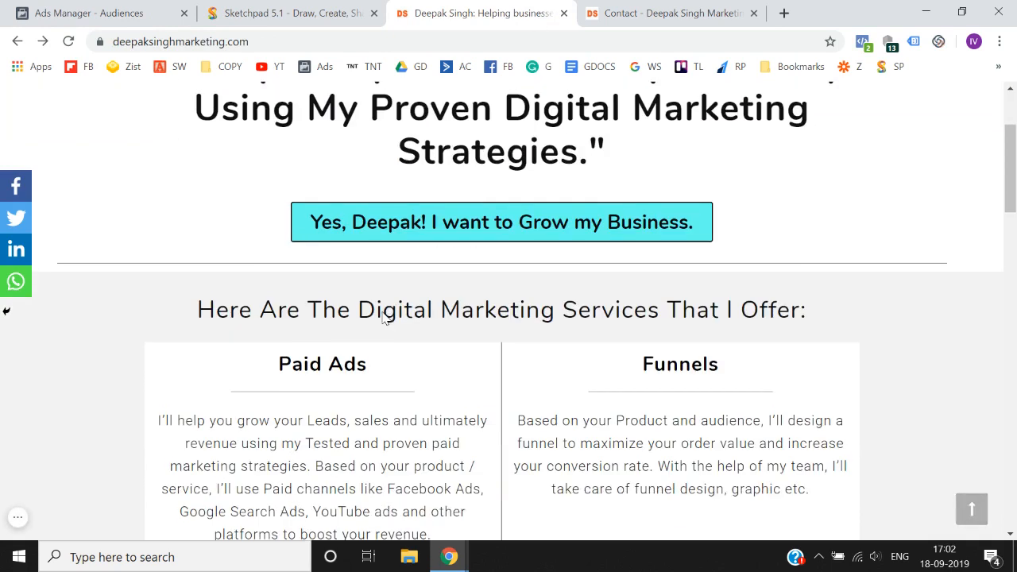
pyautogui.click(464, 226)
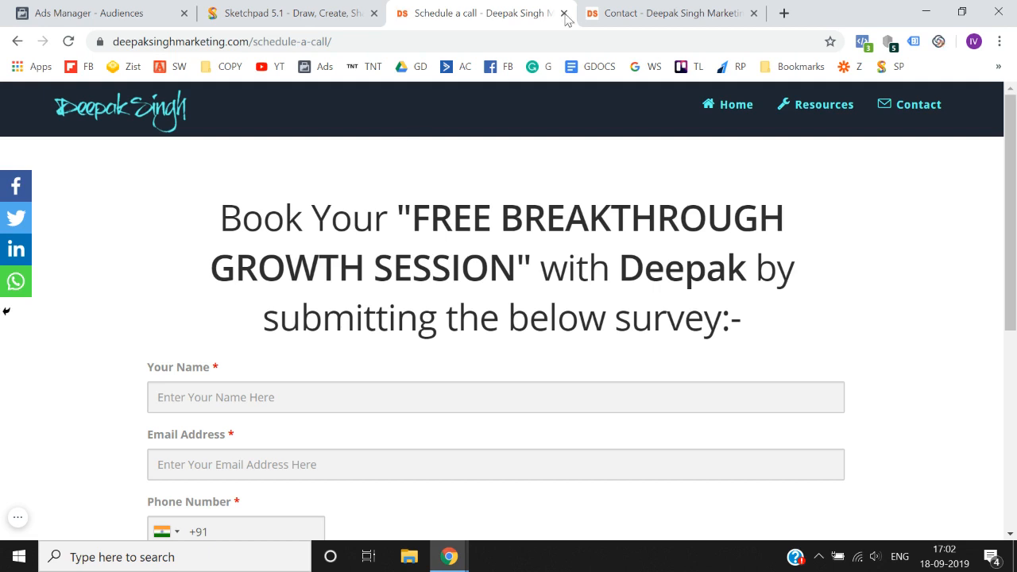
pyautogui.click(677, 11)
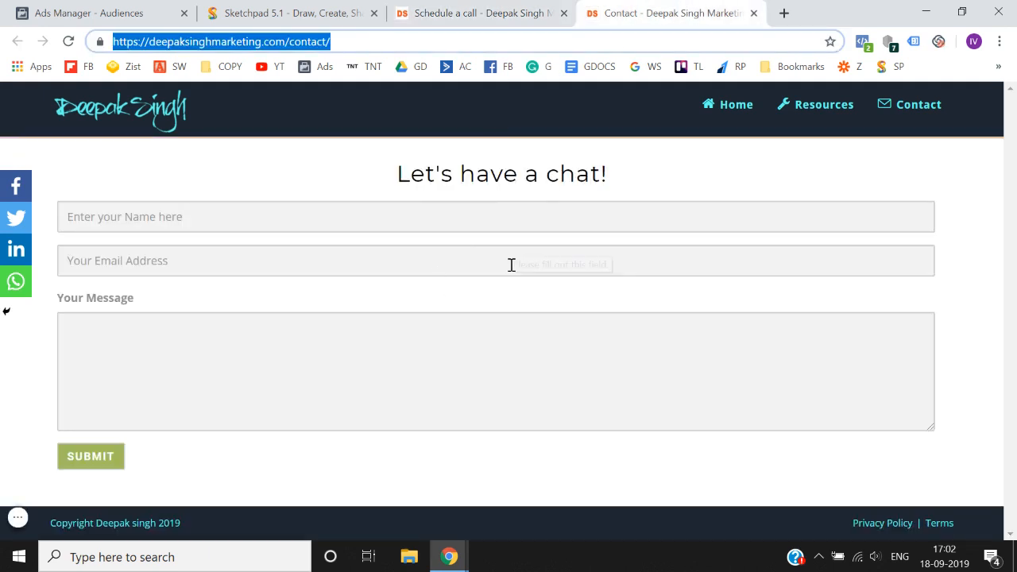
pyautogui.click(503, 8)
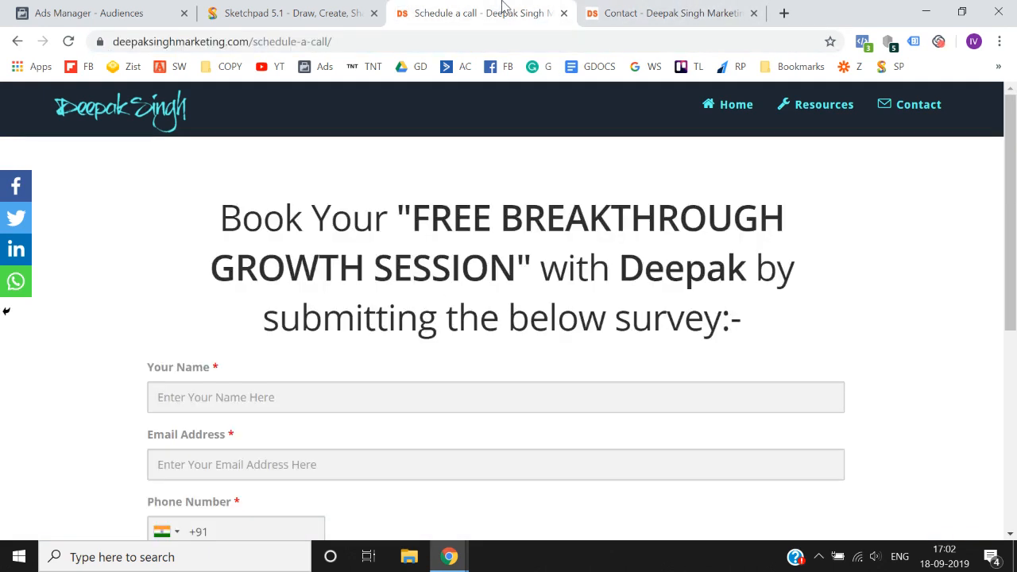
pyautogui.click(452, 41)
pyautogui.hotkey('ctrl', 'c')
pyautogui.click(151, 13)
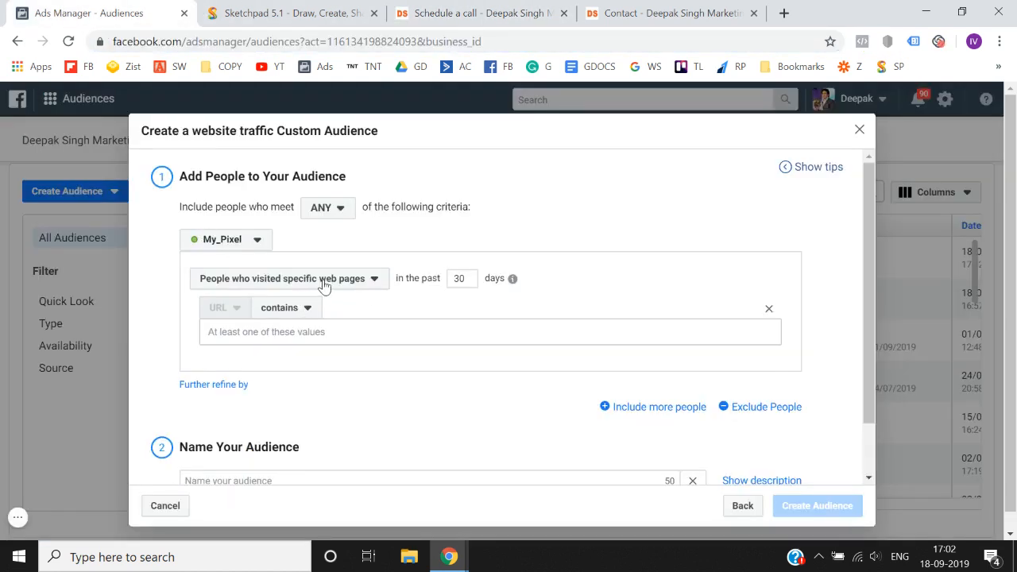
pyautogui.doubleClick(467, 281)
pyautogui.write('180')
pyautogui.click(275, 312)
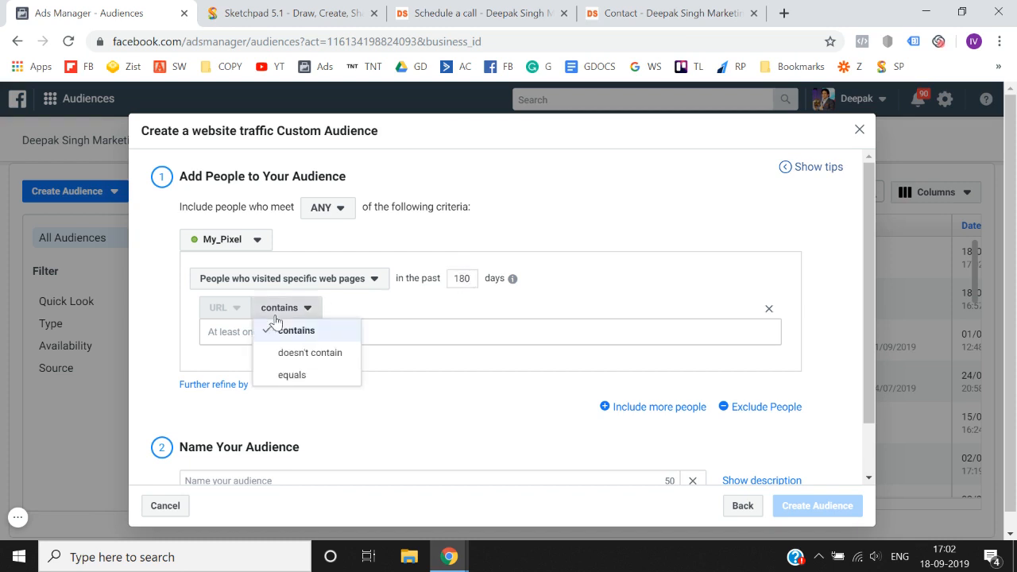
pyautogui.click(284, 375)
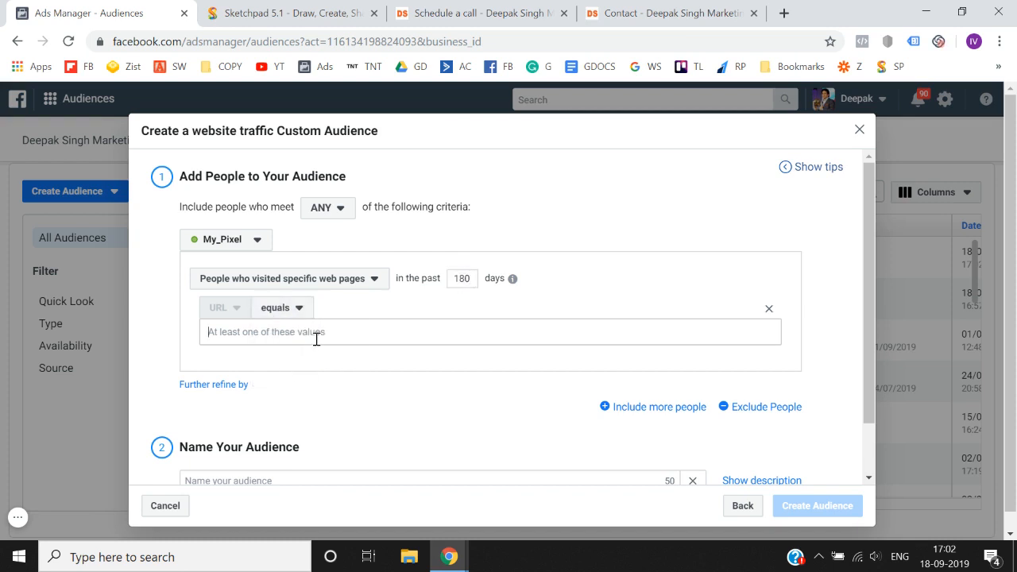
pyautogui.hotkey('ctrl', 'v')
# Step: Add an exclusion for people who visited specific web pages in the past 180 days, with the URL condition set to equals
pyautogui.scroll(-2, 359, 379)
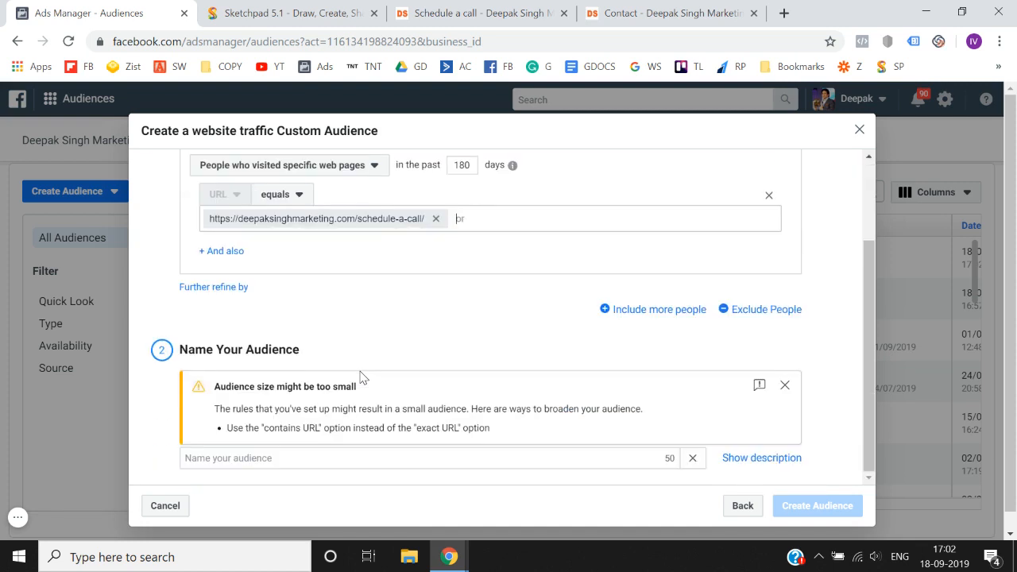
pyautogui.click(763, 310)
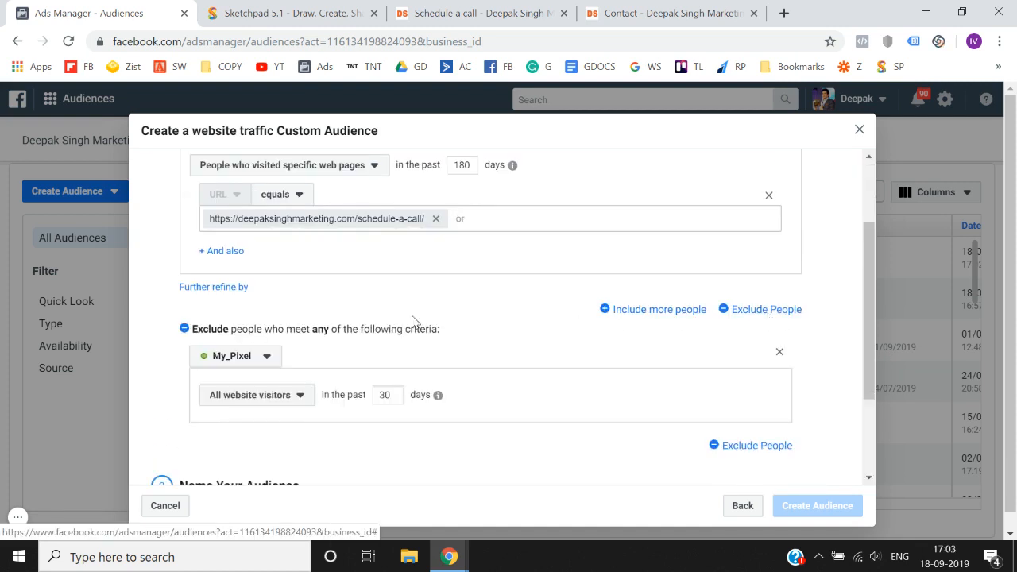
pyautogui.scroll(-1, 412, 321)
pyautogui.click(251, 316)
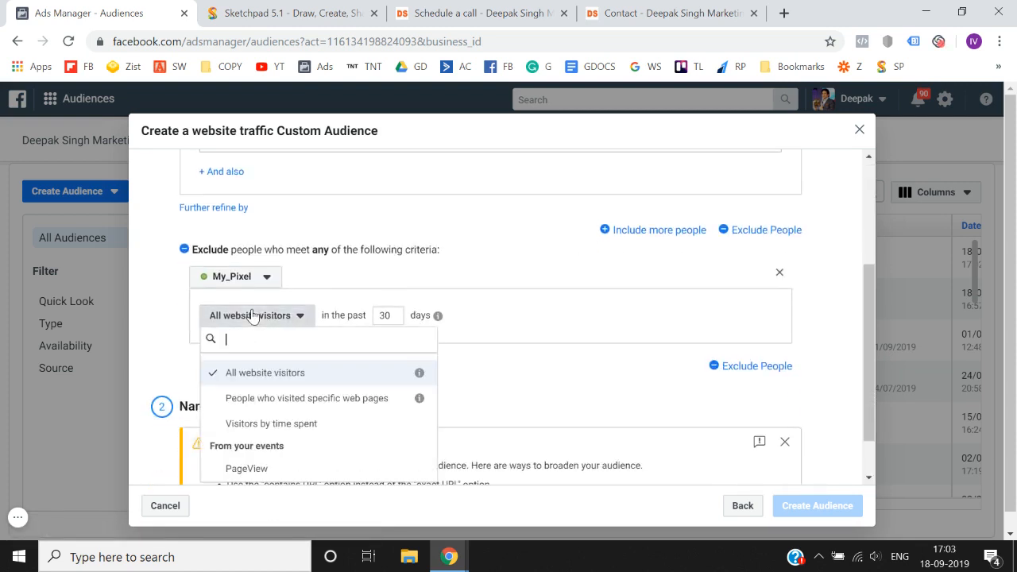
pyautogui.click(268, 398)
pyautogui.doubleClick(470, 317)
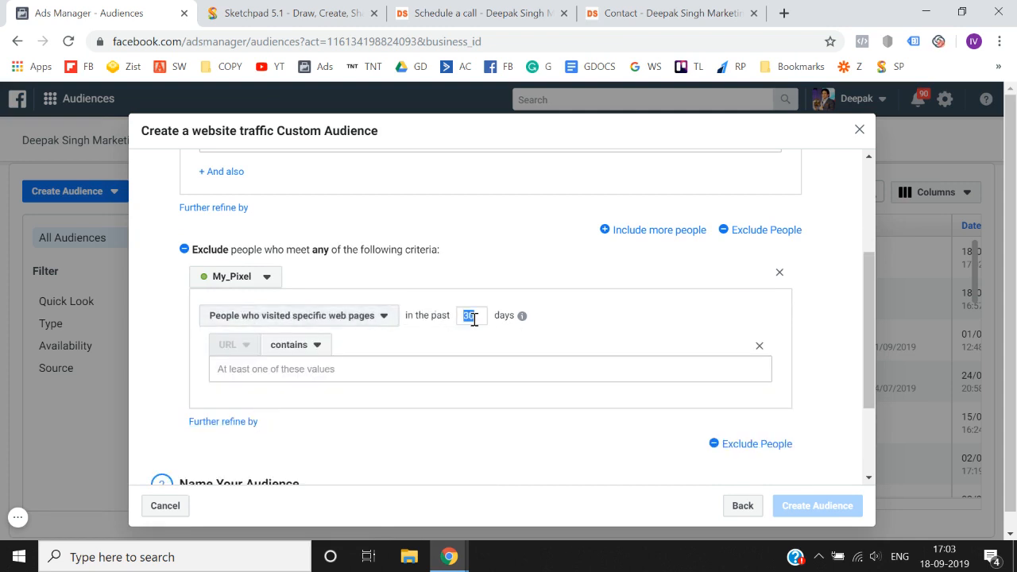
pyautogui.write('180')
pyautogui.click(305, 344)
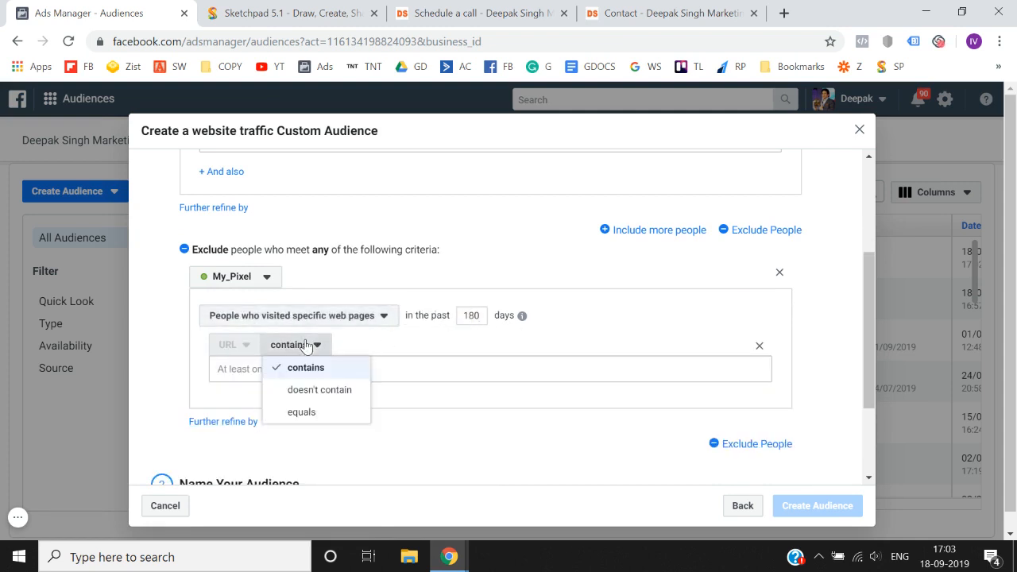
pyautogui.click(300, 413)
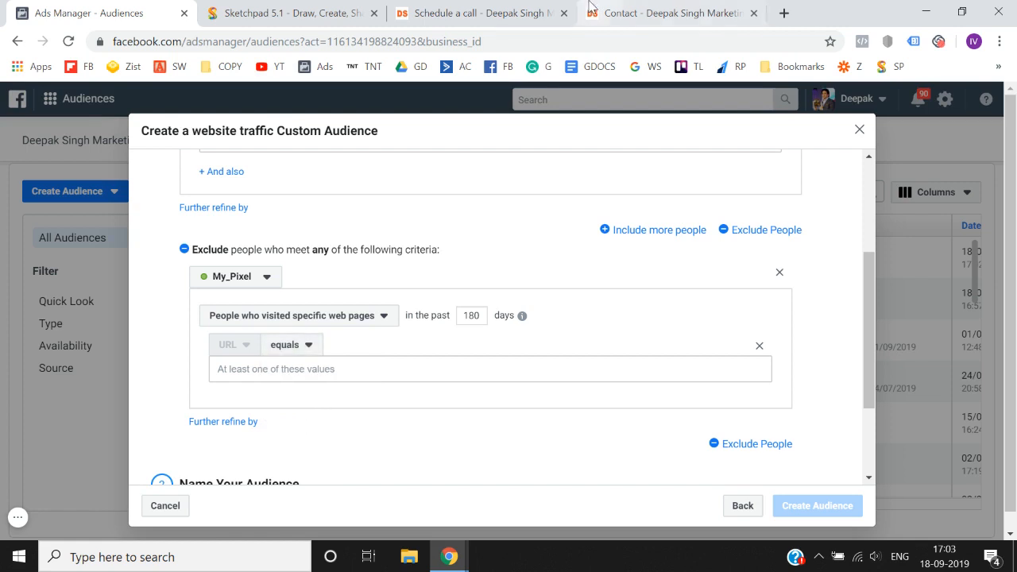
pyautogui.click(592, 8)
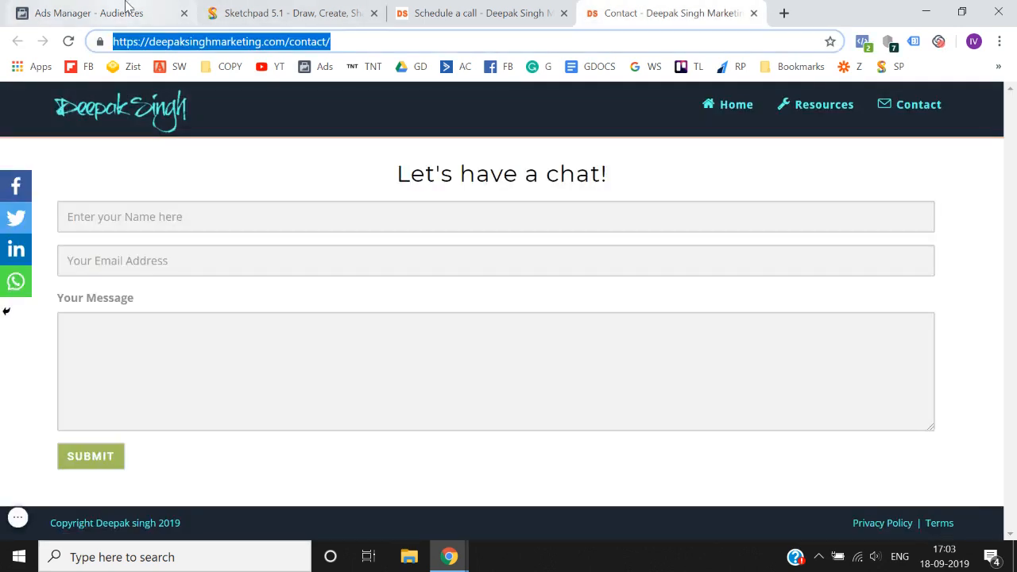
pyautogui.click(125, 6)
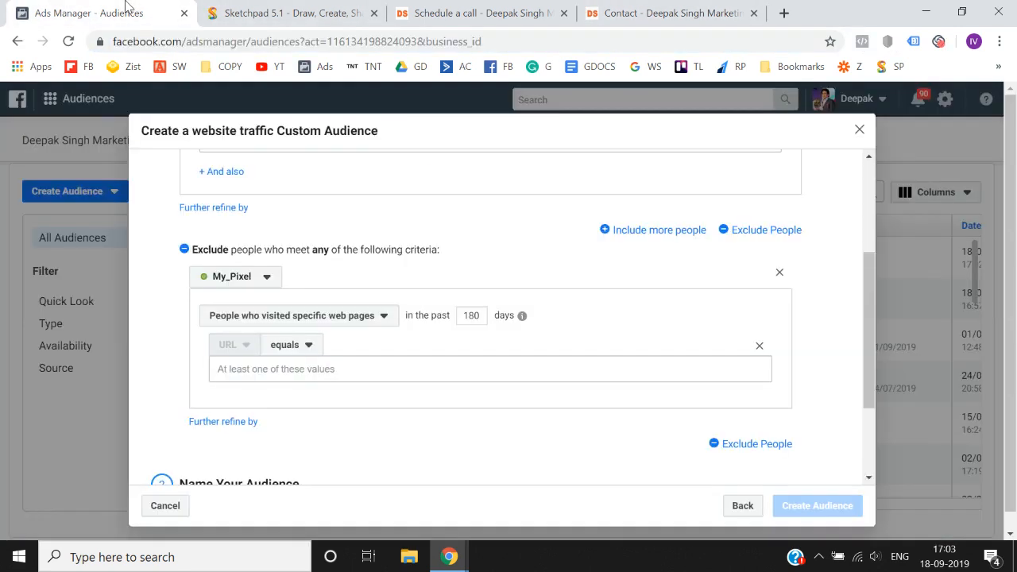
pyautogui.click(265, 369)
pyautogui.write('https://deepaksinghmarketing.com/contact/')
# Step: Name the audience "Visted Call page Excluding Contact us Page", create it and close the completion dialog
pyautogui.scroll(-2, 357, 413)
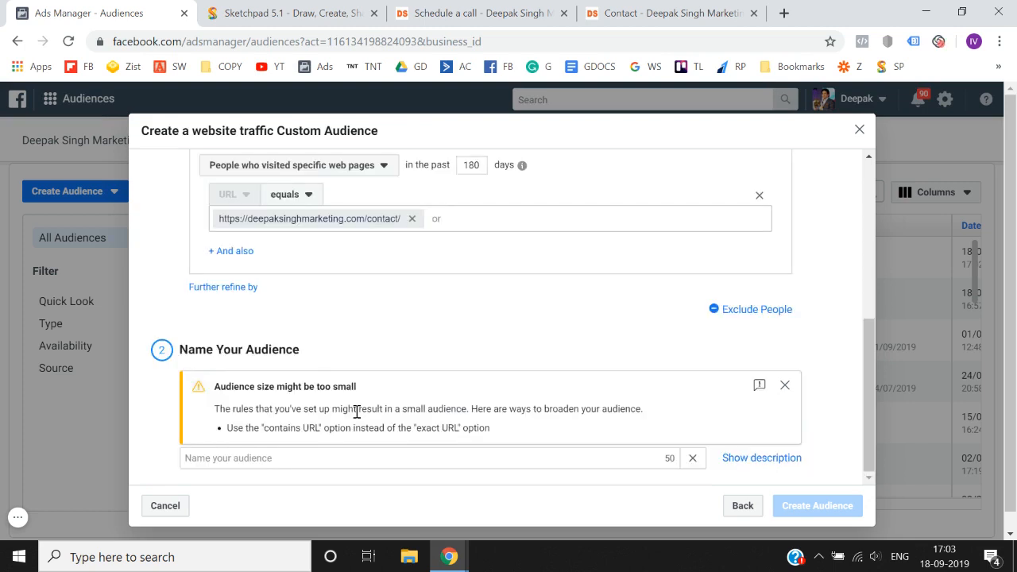
pyautogui.click(317, 457)
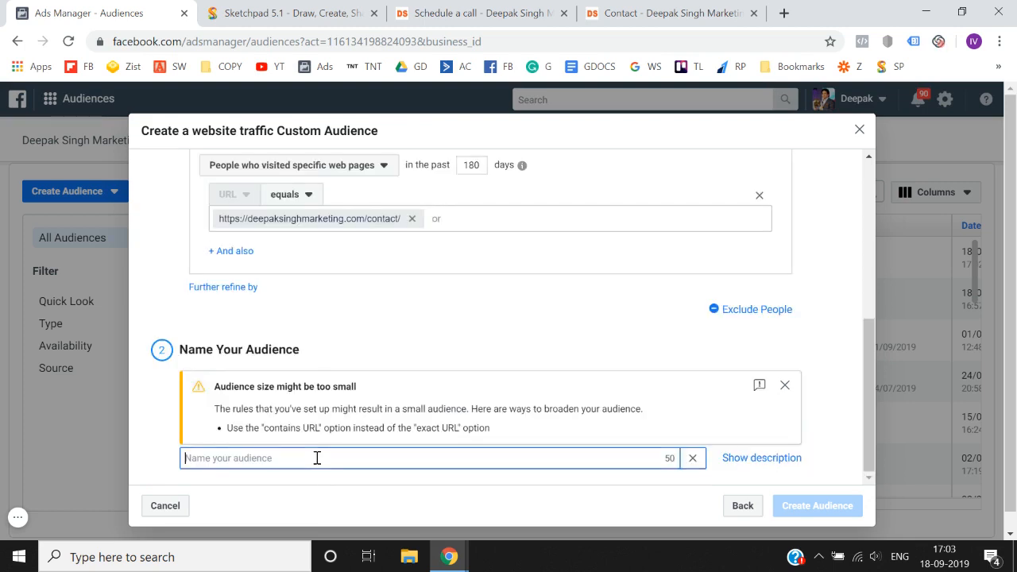
pyautogui.write('Vist')
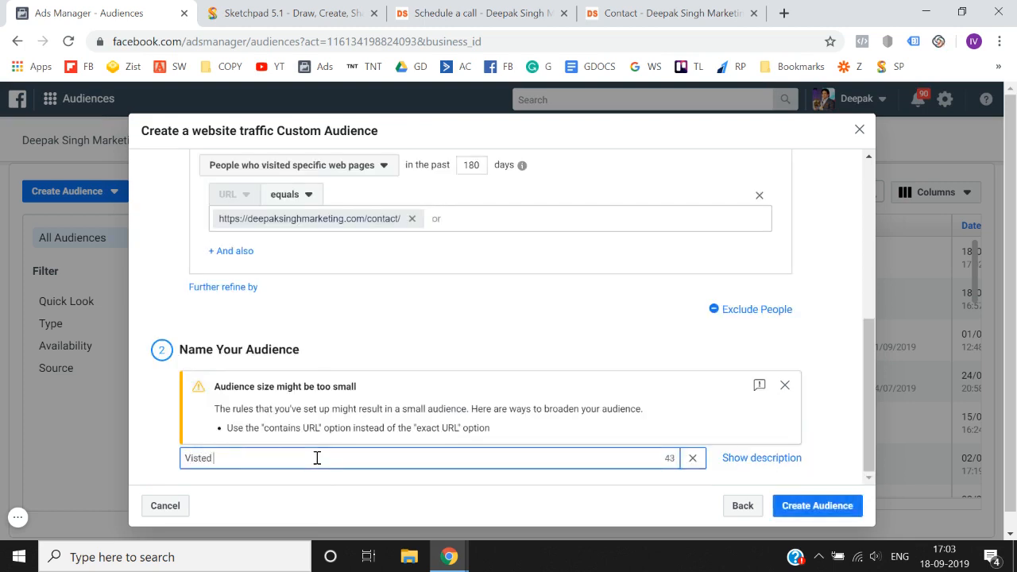
pyautogui.write('ed Call page Excluding Contact us')
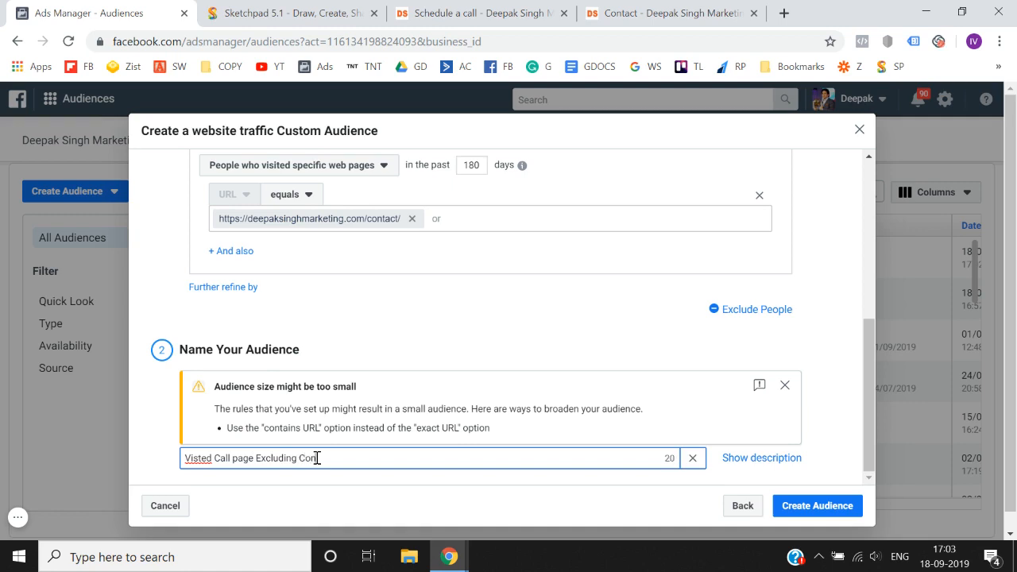
pyautogui.write(' Page')
pyautogui.click(840, 515)
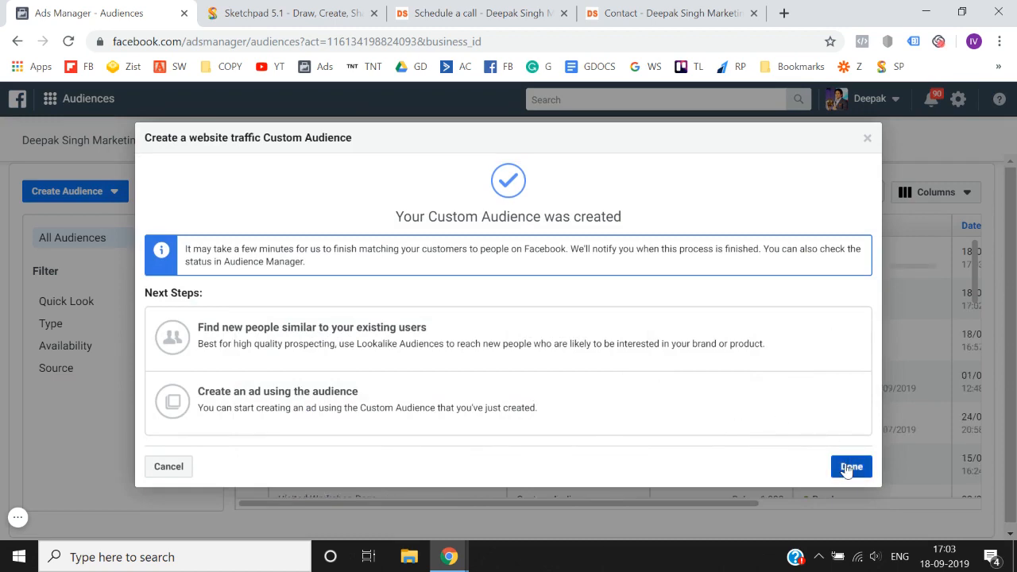
pyautogui.click(851, 468)
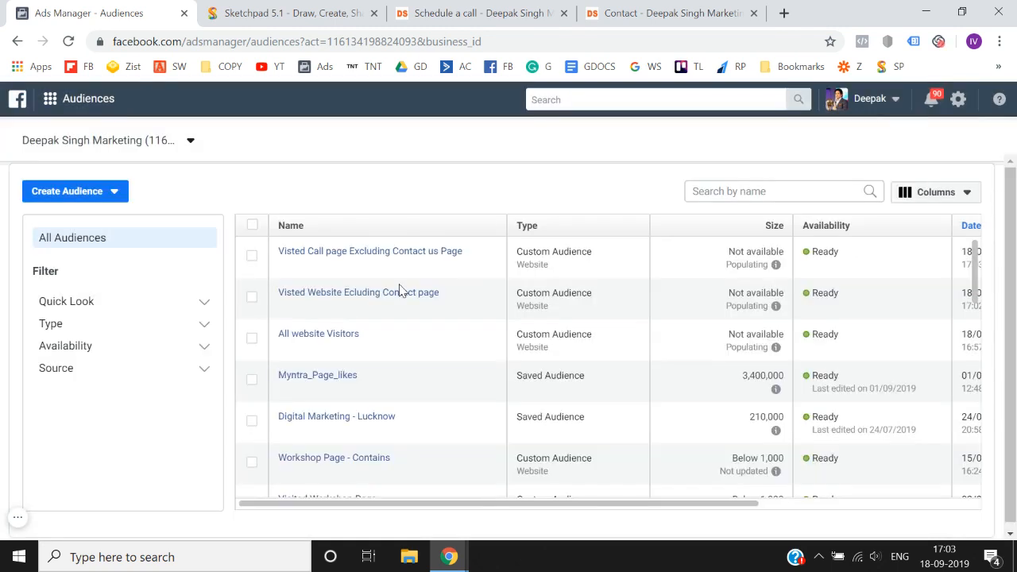
# Step: Start another website-traffic Custom Audience and set its inclusion criterion to Visitors by time spent
pyautogui.click(86, 196)
pyautogui.click(71, 218)
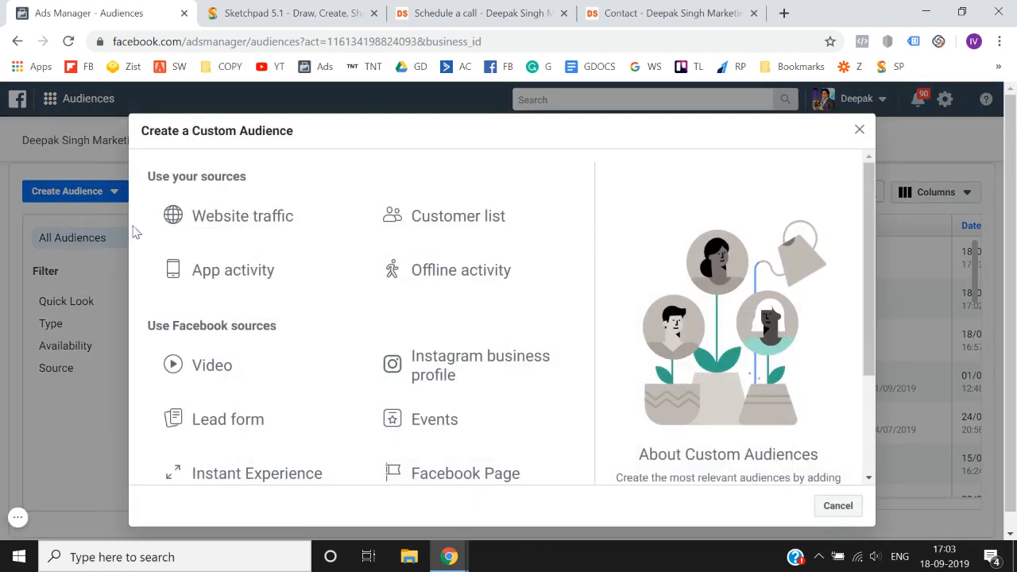
pyautogui.click(211, 234)
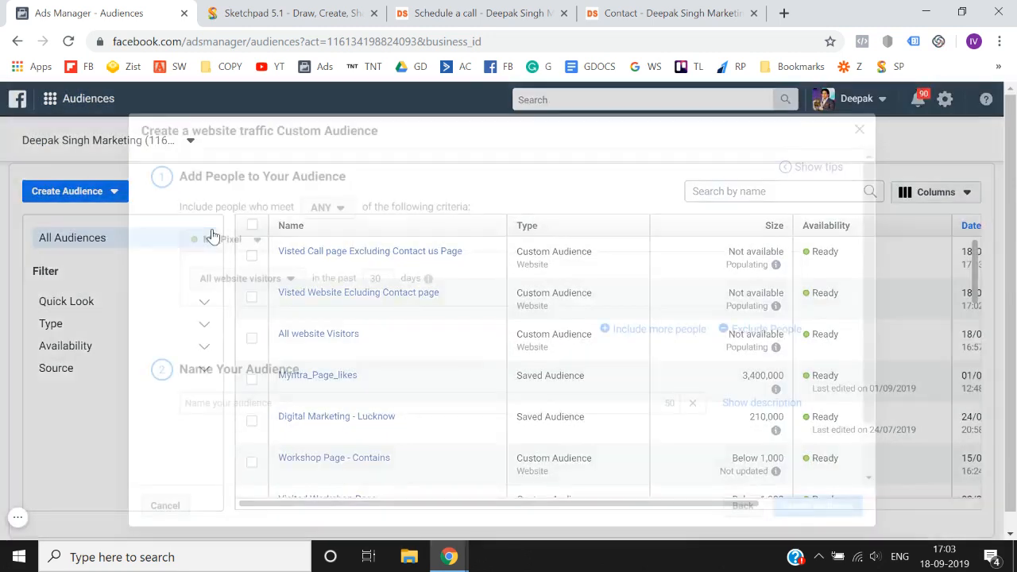
pyautogui.scroll(-1, 295, 253)
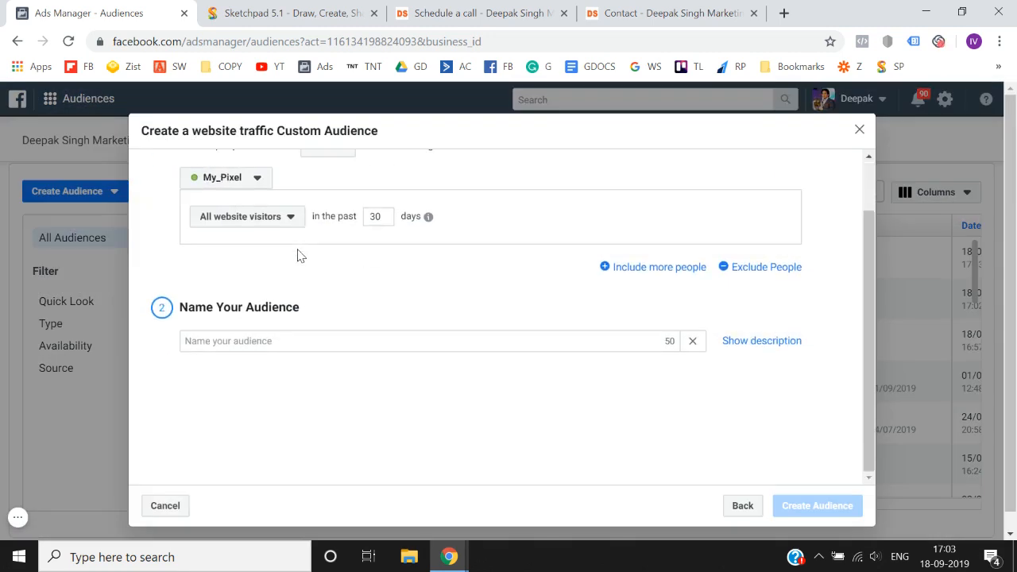
pyautogui.click(265, 217)
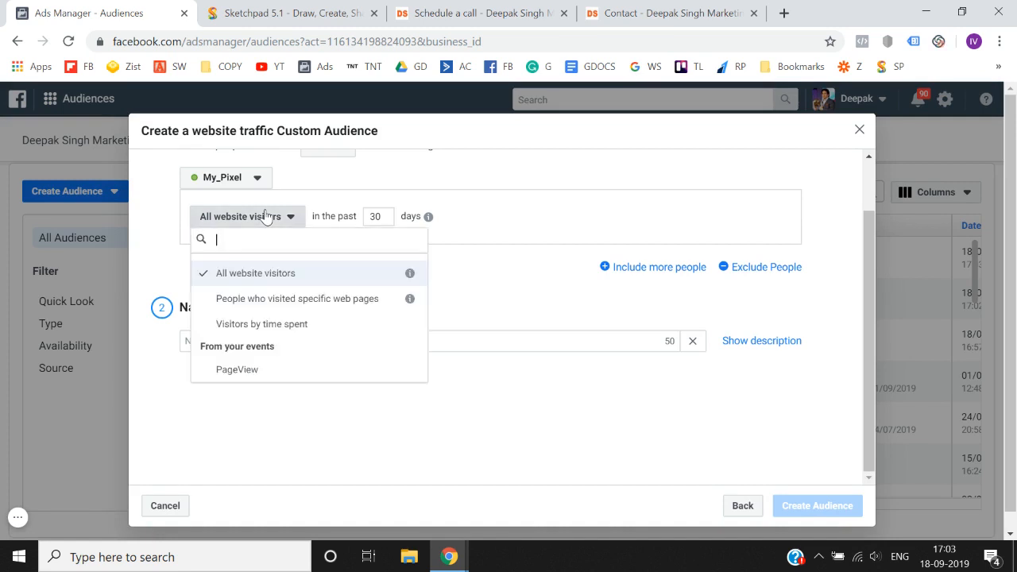
pyautogui.click(284, 327)
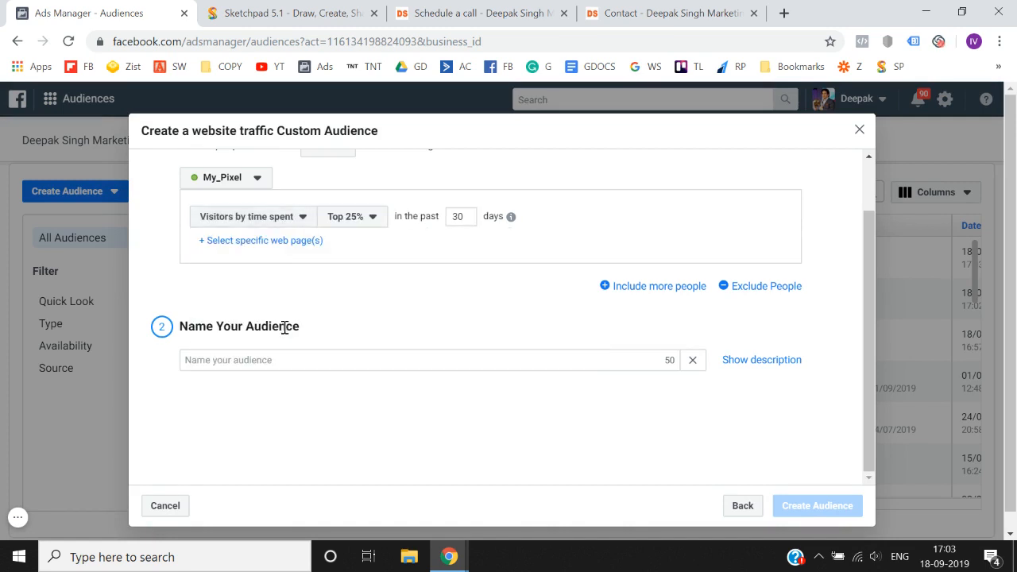
# Step: Review the time-spent percentile options, keep Top 25%, and set the period to the past 180 days
pyautogui.scroll(1, 285, 327)
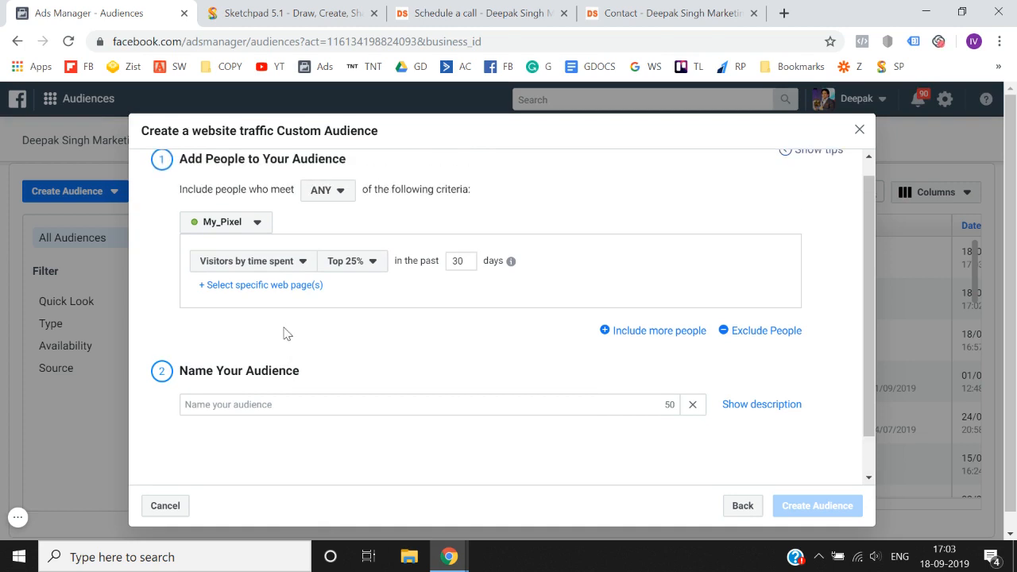
pyautogui.click(350, 262)
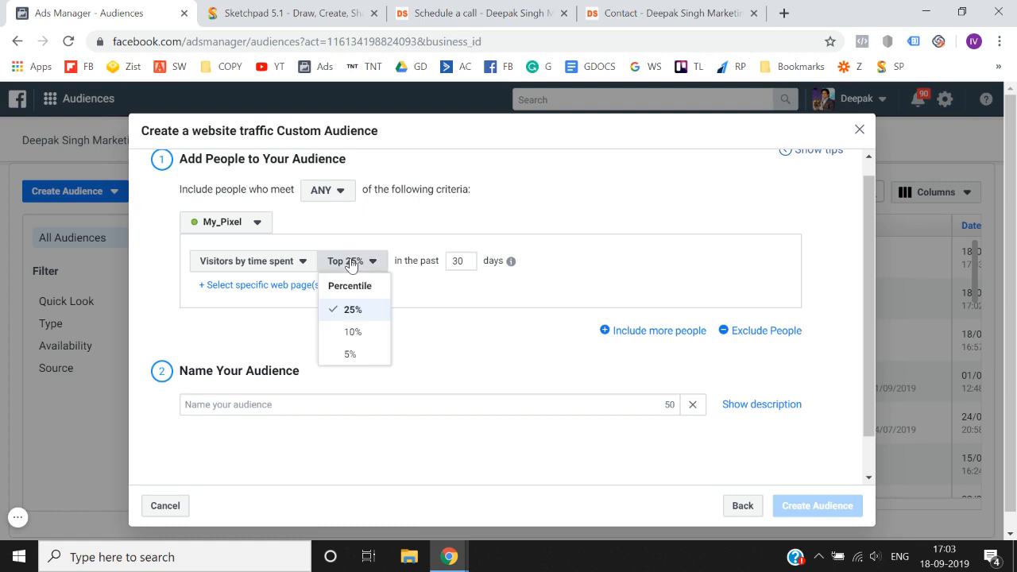
pyautogui.click(357, 321)
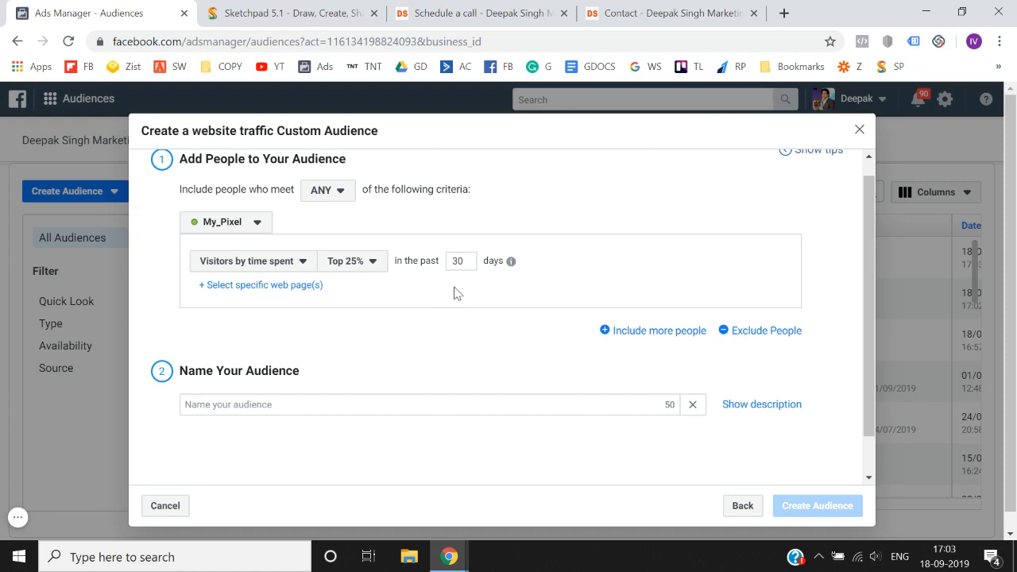
pyautogui.doubleClick(466, 262)
pyautogui.write('180')
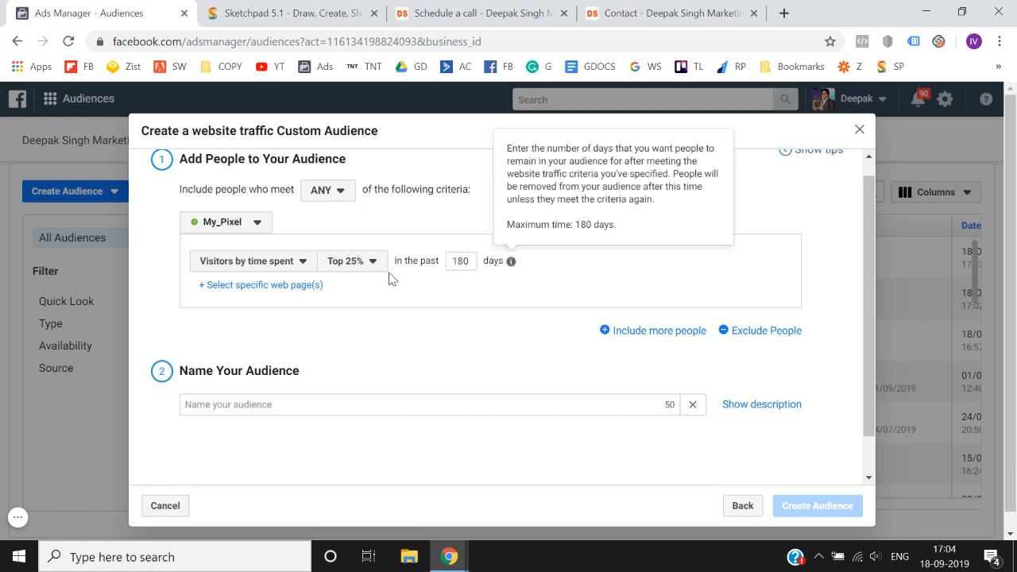
# Step: Try the Top 10% percentile for visitors by time spent, then narrow the selection to Top 5%
pyautogui.click(356, 261)
pyautogui.click(358, 333)
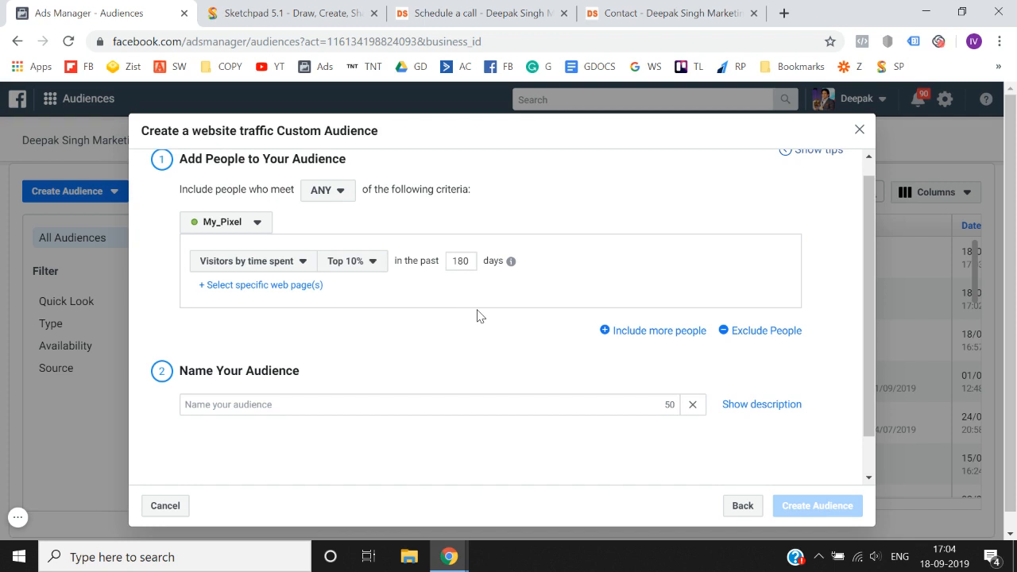
pyautogui.click(350, 261)
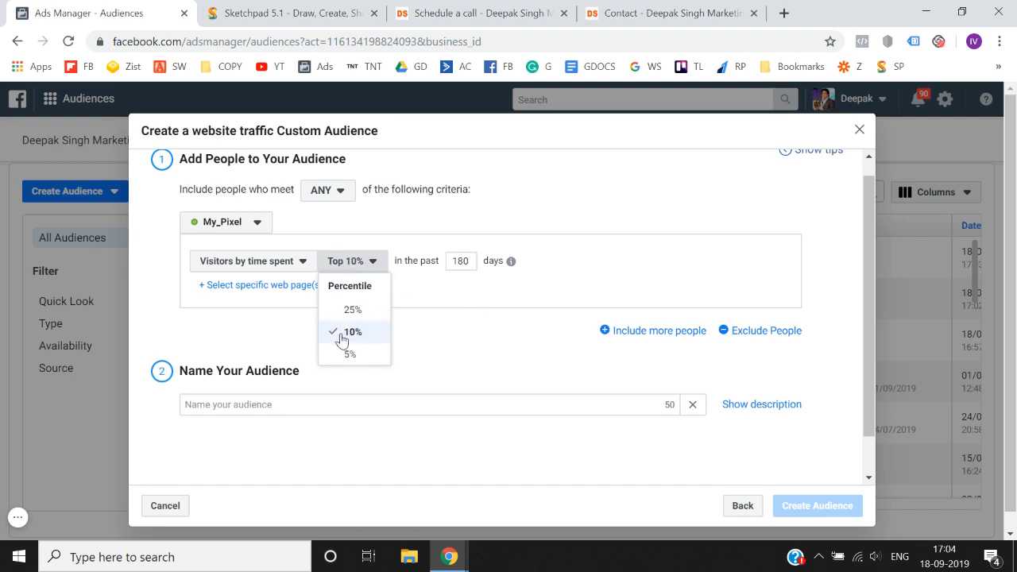
pyautogui.click(341, 355)
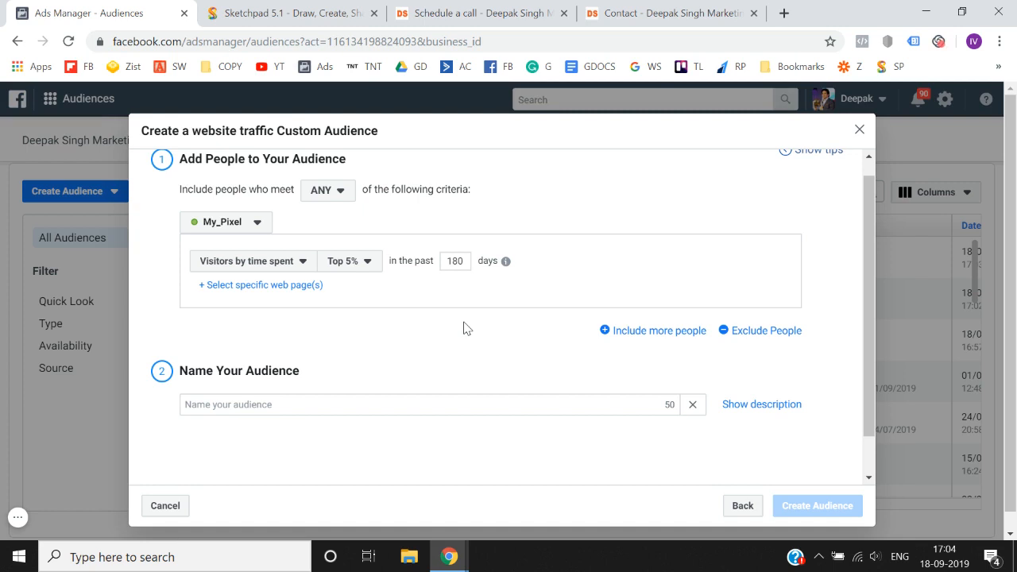
# Step: Add a specific web page rule to the time-spent criterion and copy the Schedule a call page's address for it
pyautogui.click(260, 286)
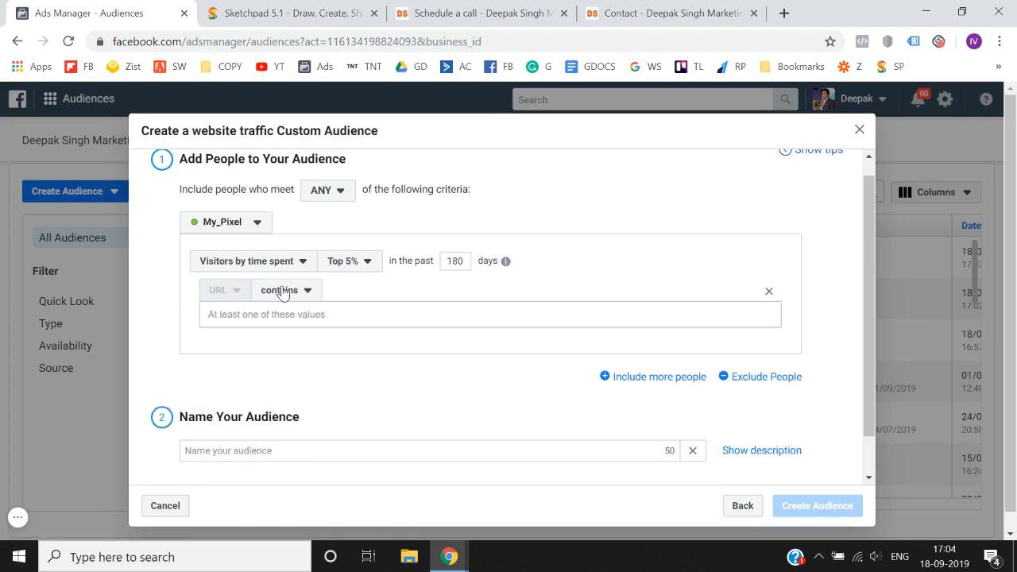
pyautogui.click(517, 11)
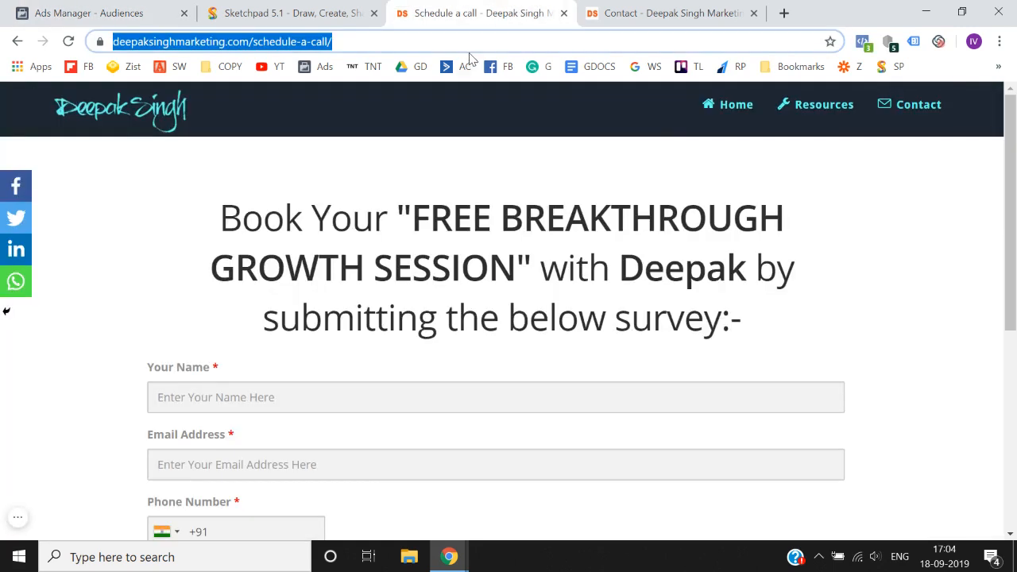
pyautogui.click(112, 290)
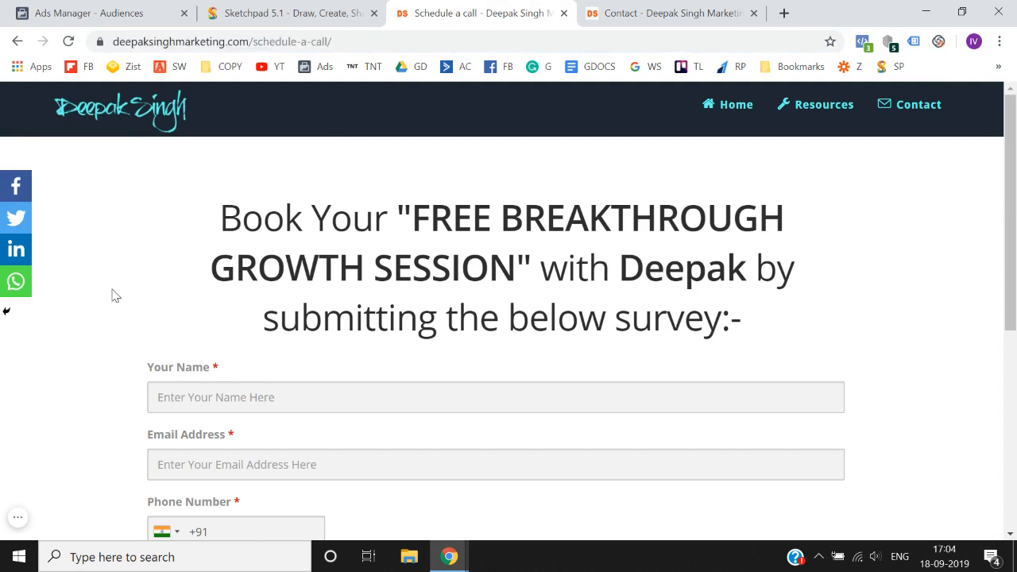
pyautogui.click(352, 40)
pyautogui.hotkey('ctrl', 'a')
pyautogui.hotkey('ctrl', 'c')
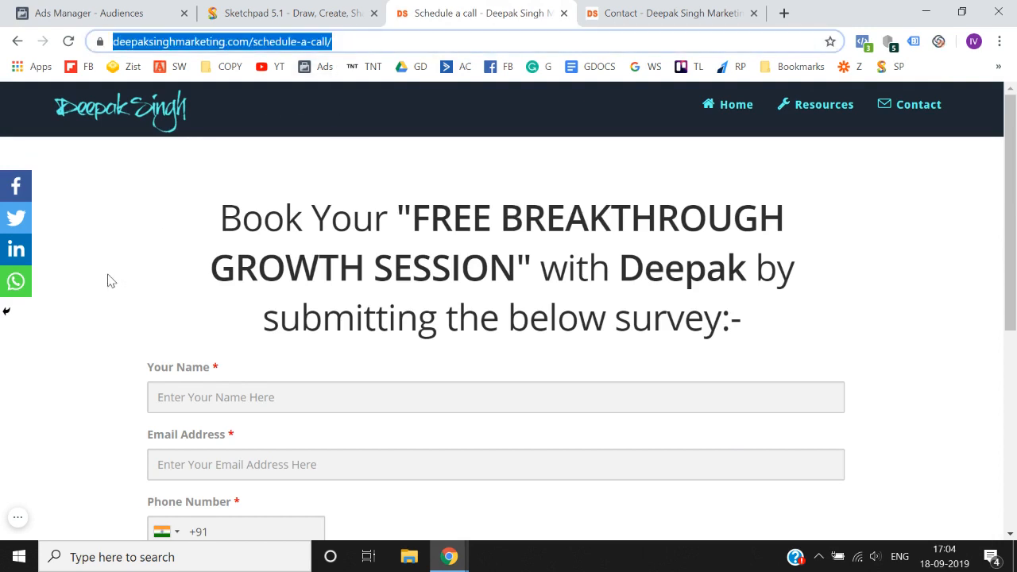
pyautogui.click(112, 13)
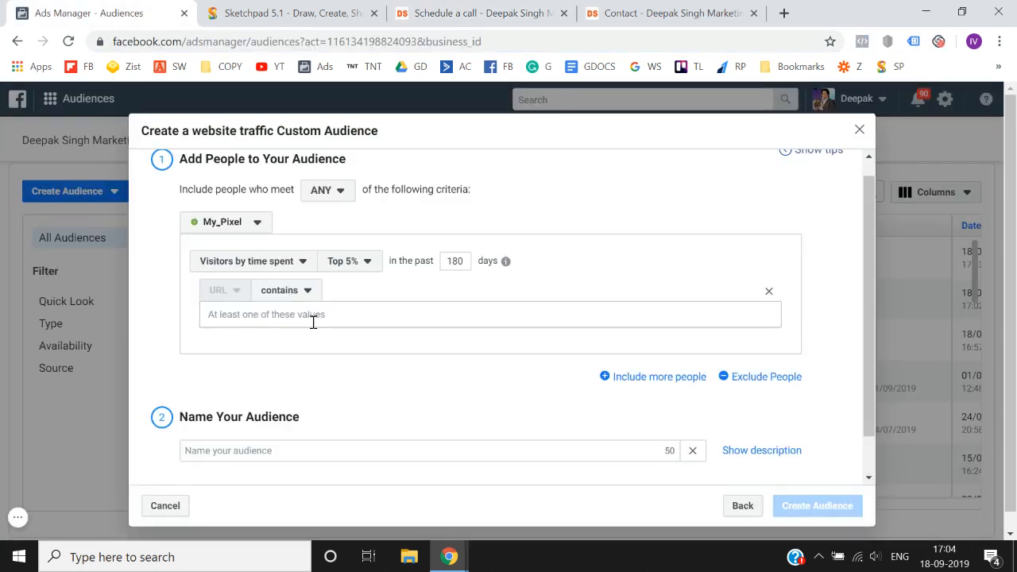
pyautogui.click(469, 13)
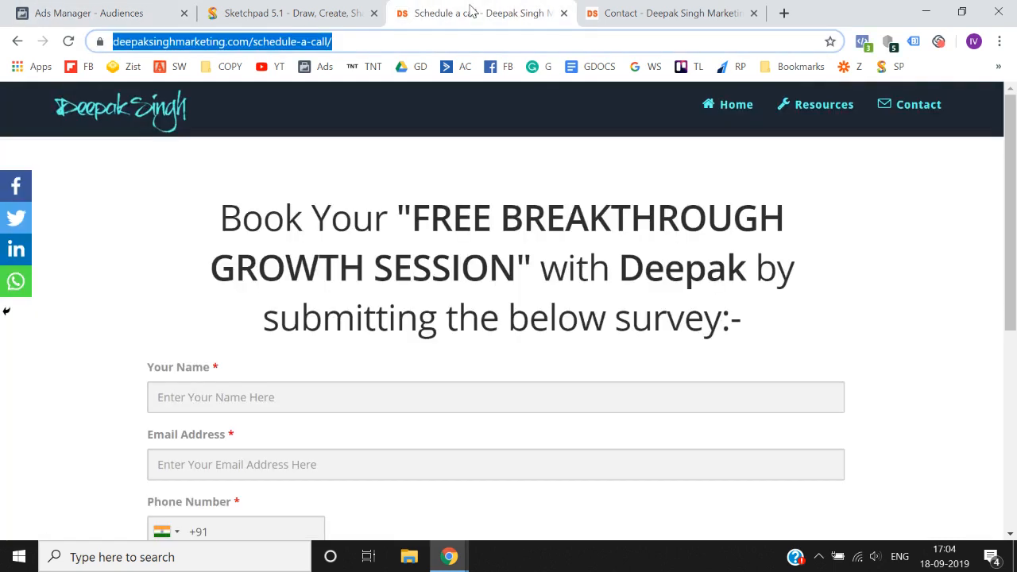
pyautogui.click(119, 13)
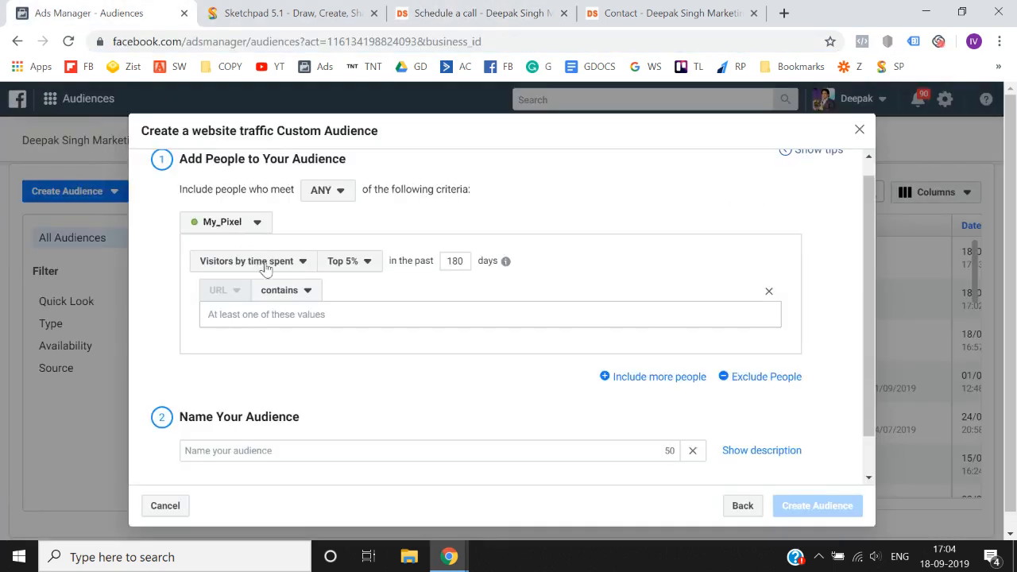
pyautogui.click(289, 296)
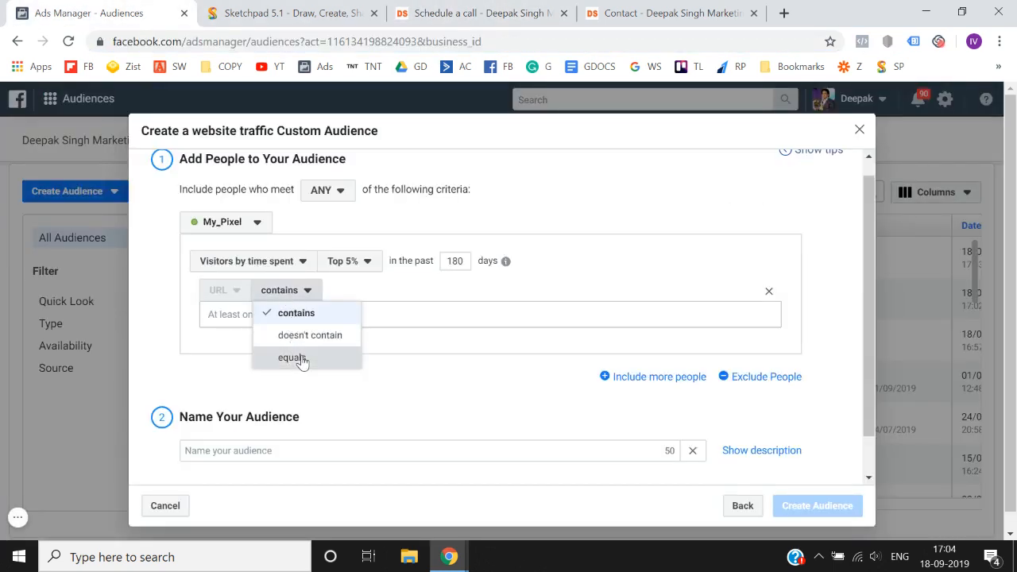
pyautogui.click(294, 358)
pyautogui.hotkey('ctrl', 'v')
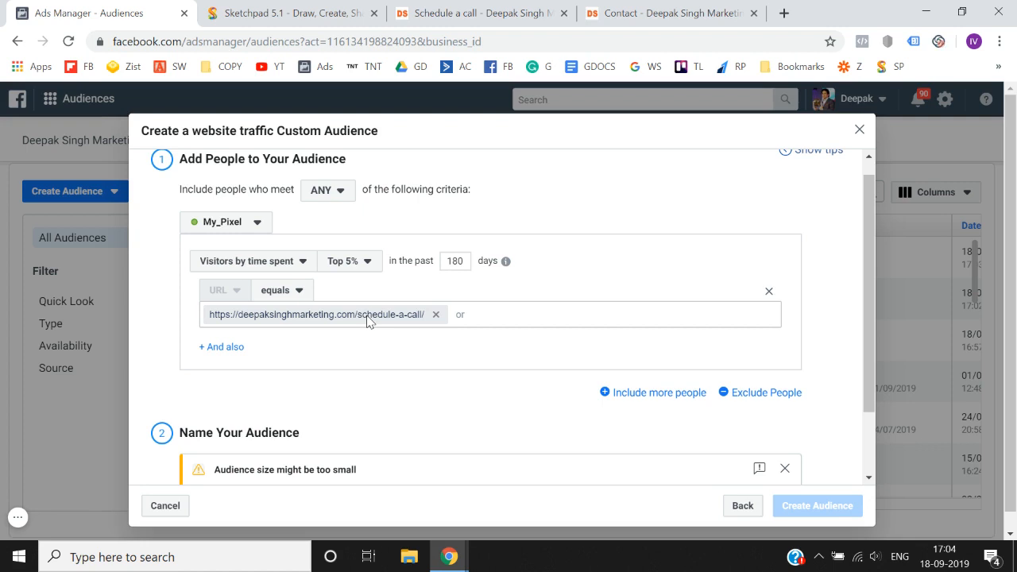
# Step: Name the audience "Top 5% Time Spent - Schedule Call Page", create it despite the small-size warning and close the completion dialog
pyautogui.scroll(-1, 367, 320)
pyautogui.scroll(2, 368, 320)
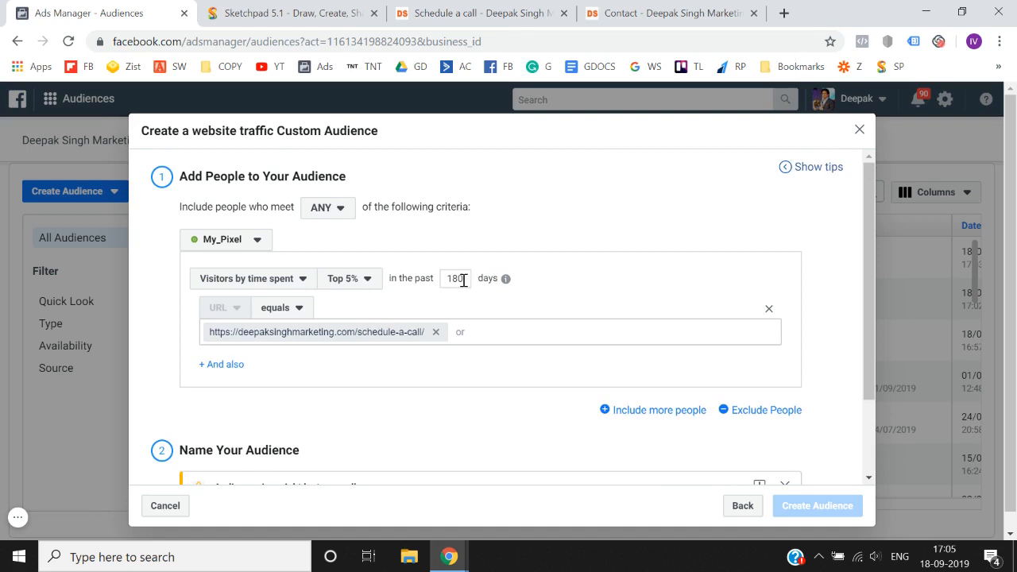
pyautogui.scroll(-2, 463, 279)
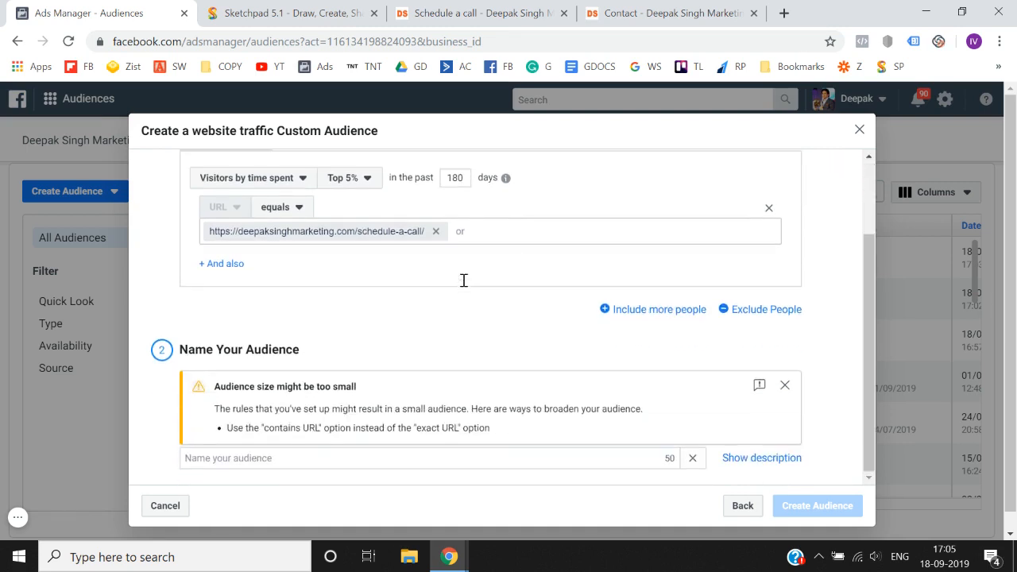
pyautogui.click(264, 458)
pyautogui.write('Top 5% ')
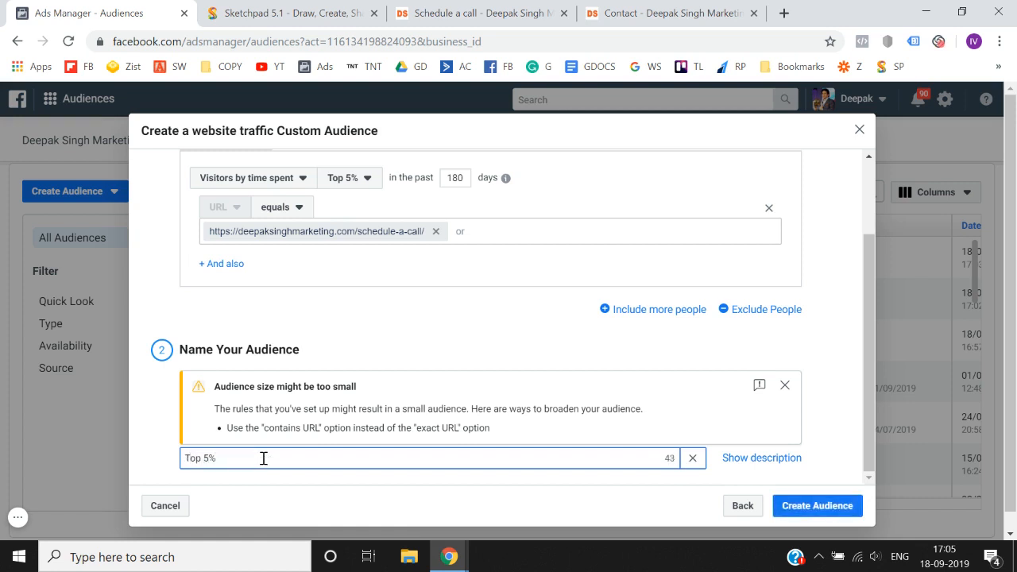
pyautogui.write('Time Spent - Schedule Call Page')
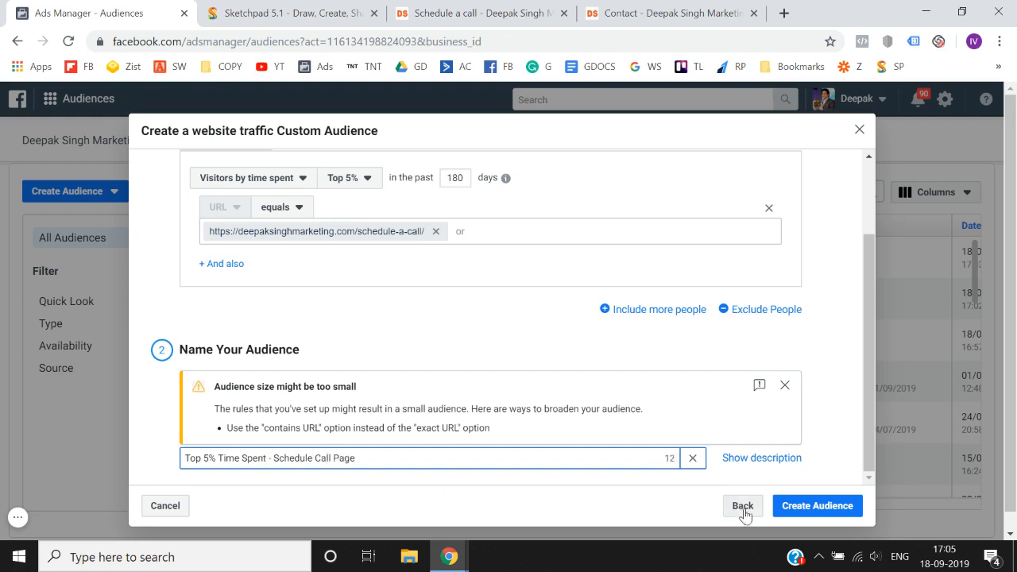
pyautogui.click(811, 509)
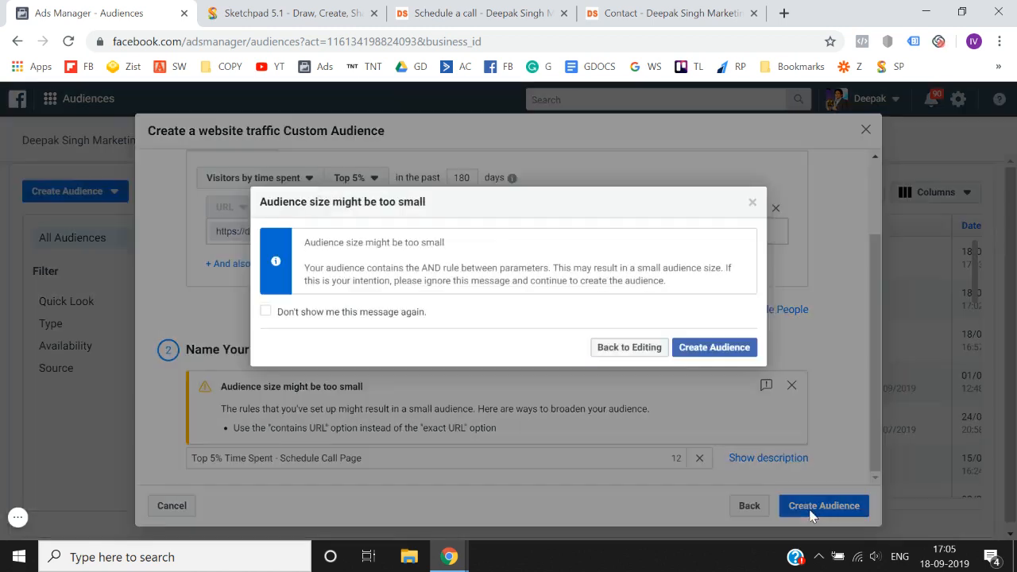
pyautogui.click(704, 351)
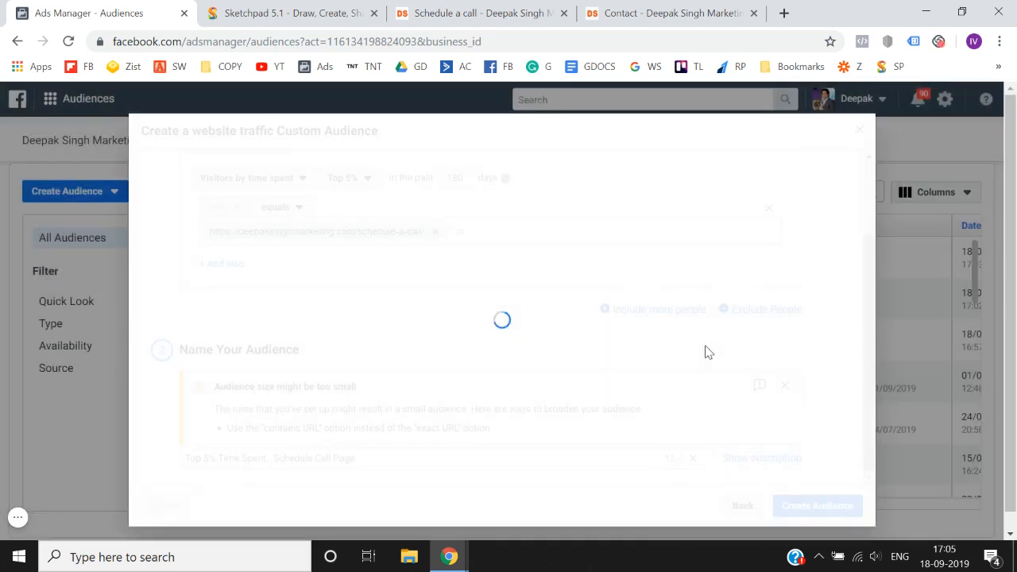
pyautogui.click(858, 469)
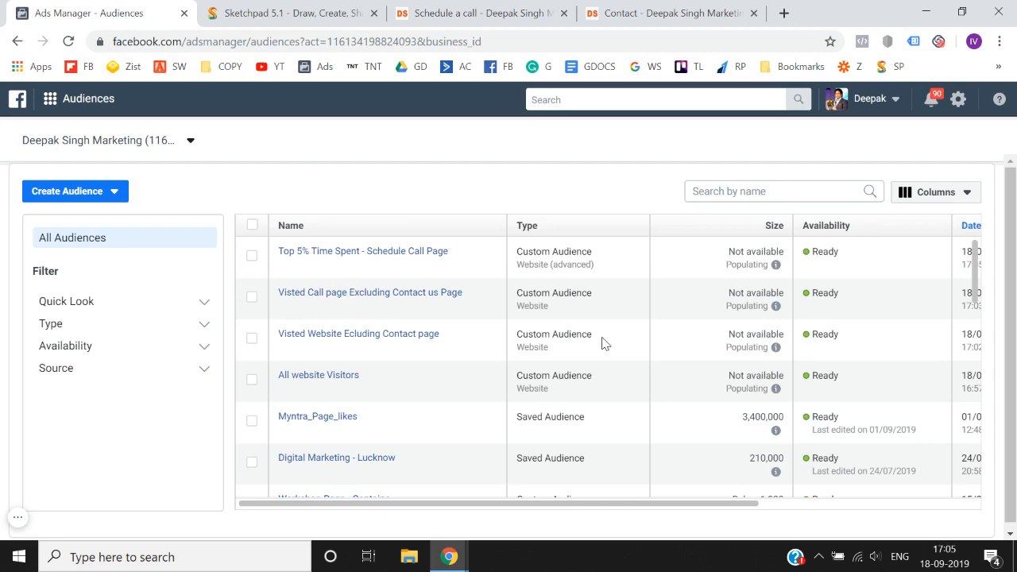
# Step: Start another website-traffic Custom Audience and select the PageView event as its inclusion criterion
pyautogui.click(112, 195)
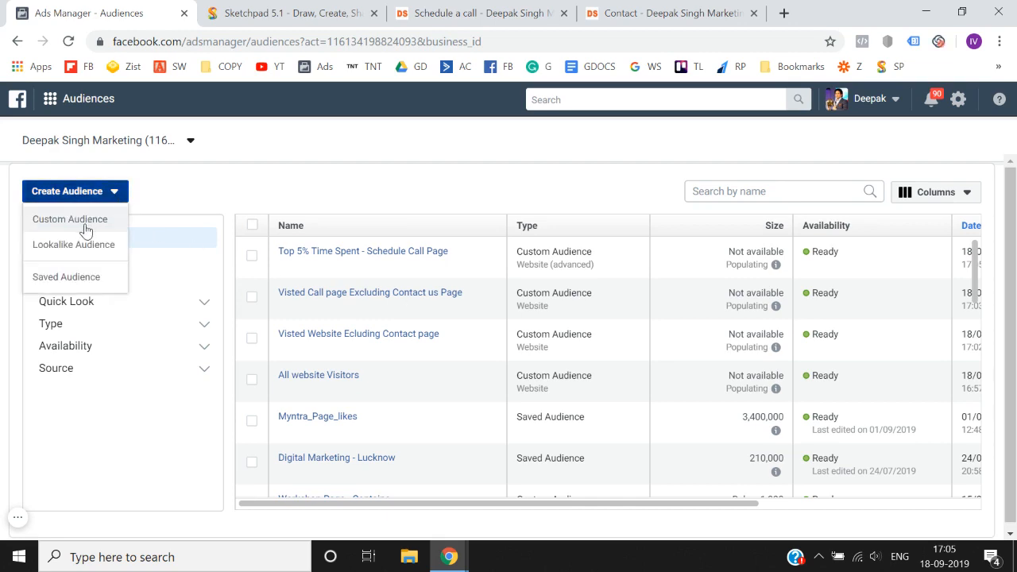
pyautogui.click(80, 220)
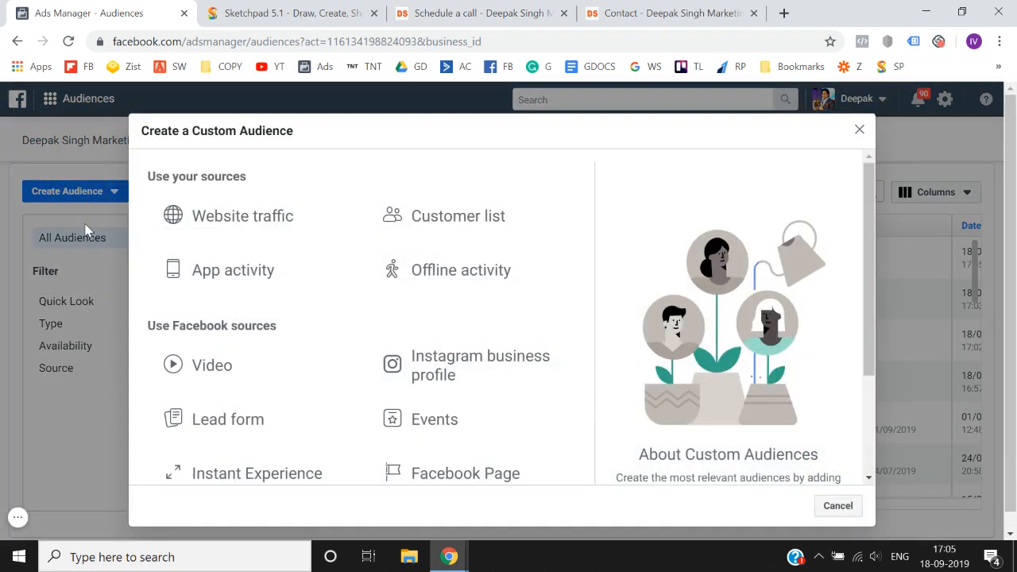
pyautogui.click(228, 213)
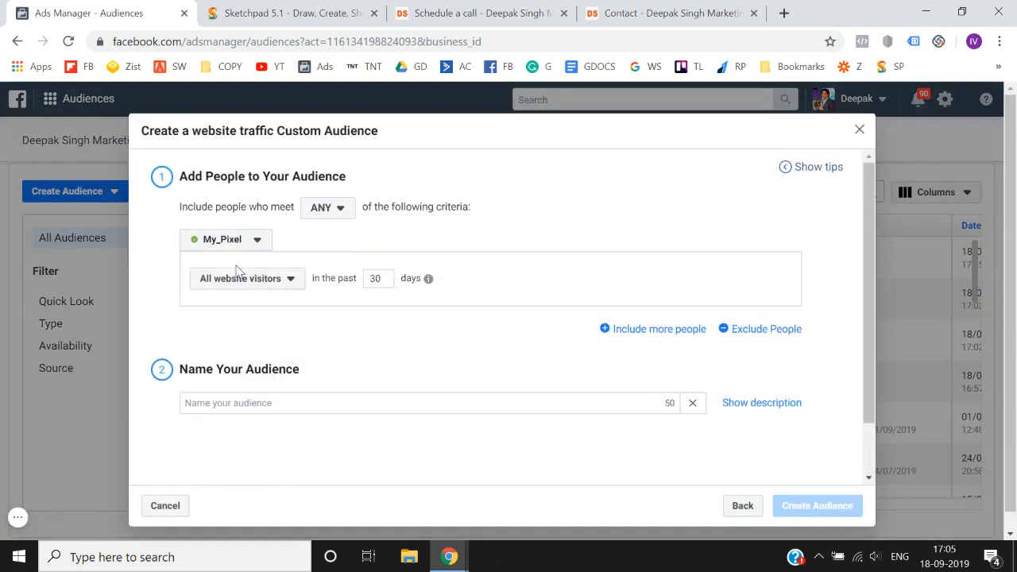
pyautogui.click(241, 280)
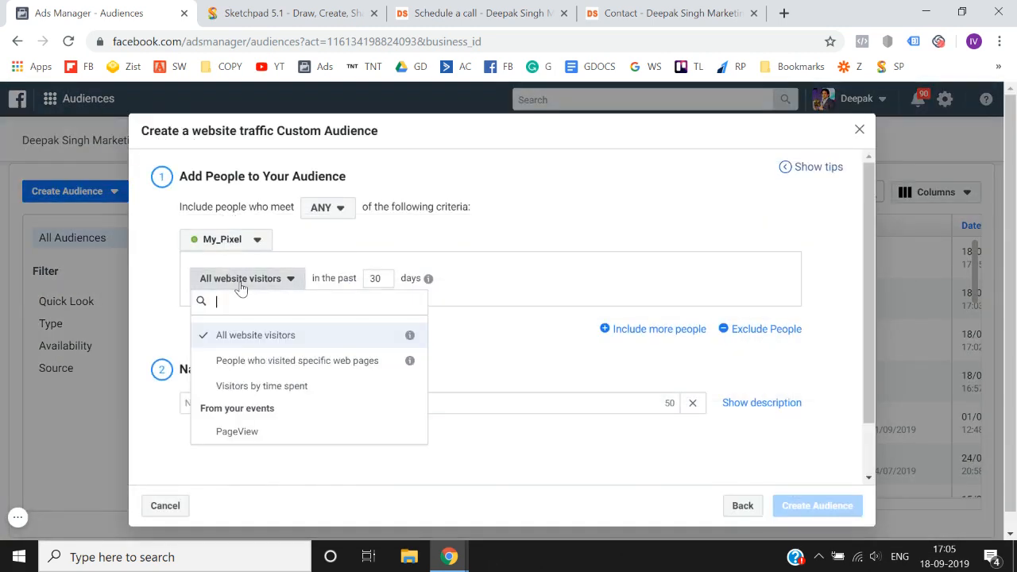
pyautogui.click(239, 432)
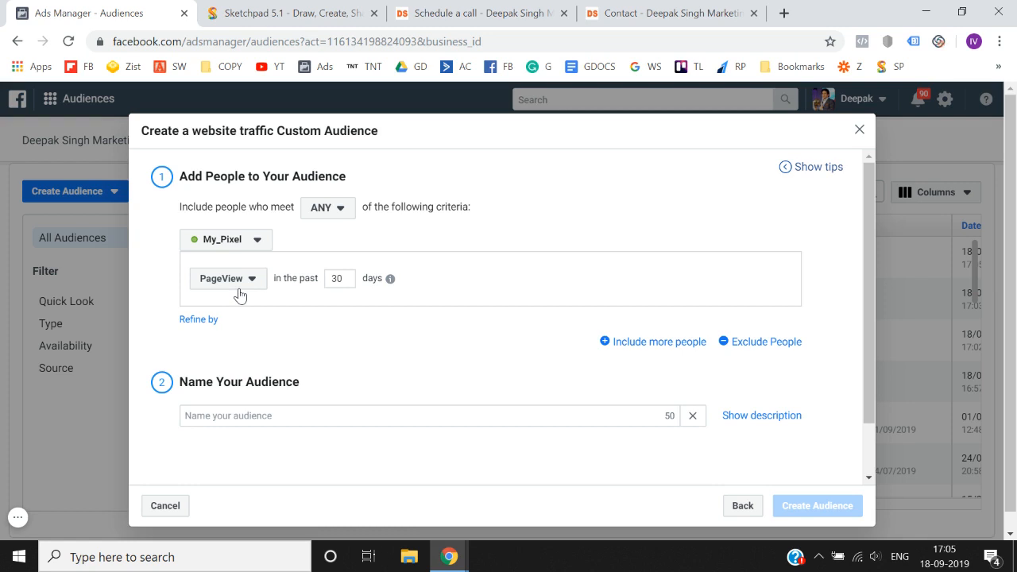
# Step: Copy the Schedule a call page's address, look at the Contact page, and return to the audience setup in Ads Manager
pyautogui.click(402, 12)
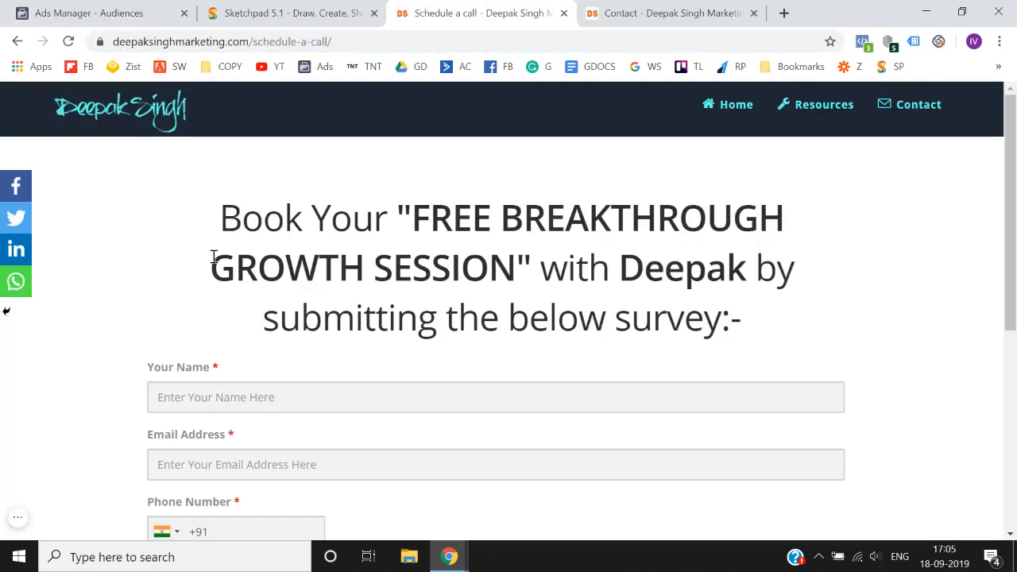
pyautogui.click(379, 39)
pyautogui.hotkey('ctrl', 'c')
pyautogui.click(675, 9)
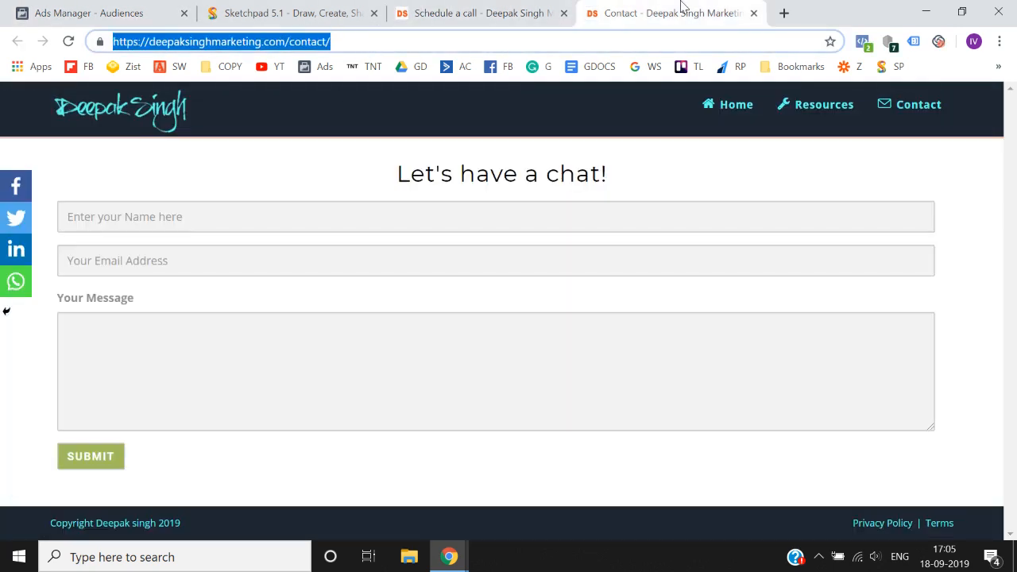
pyautogui.click(490, 10)
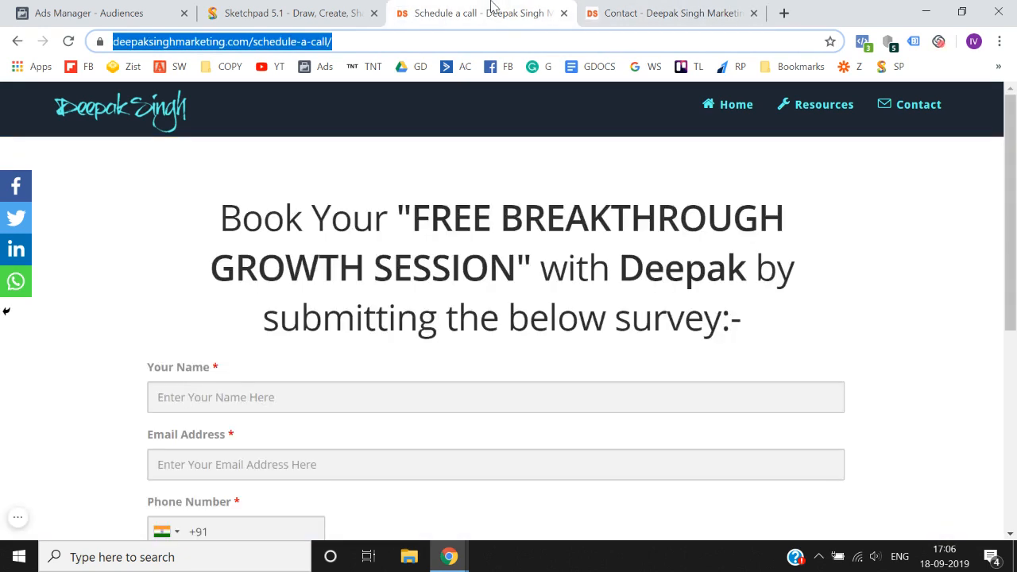
pyautogui.click(678, 8)
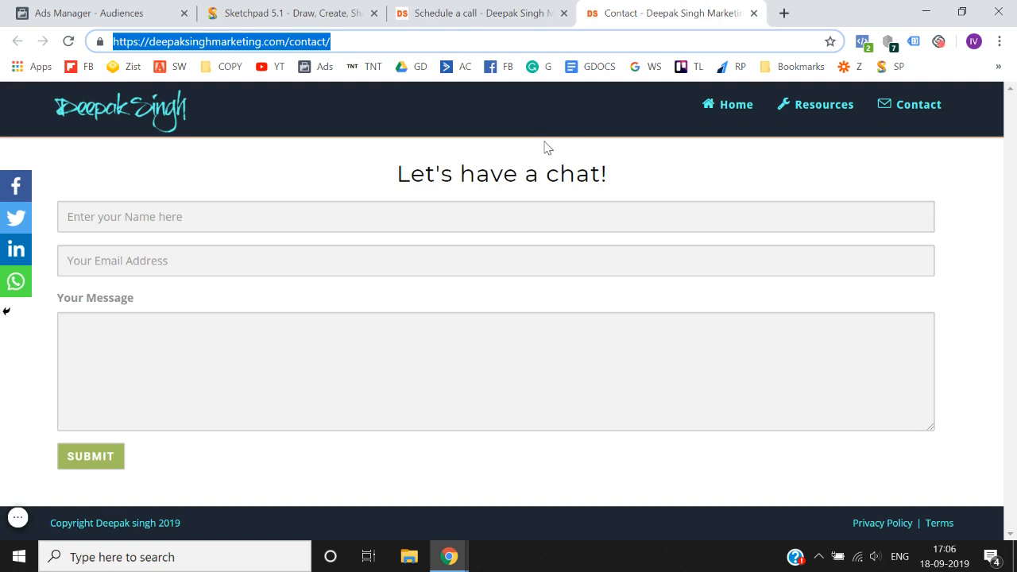
pyautogui.click(100, 9)
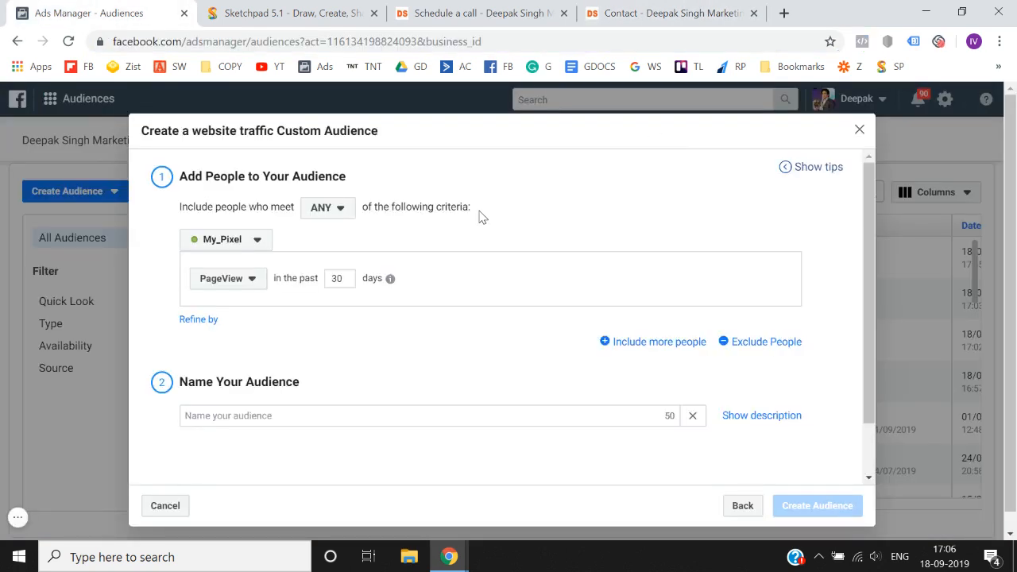
# Step: Change the inclusion criterion to People who visited specific web pages in the past 180 days, with the URL condition set to equals
pyautogui.click(230, 286)
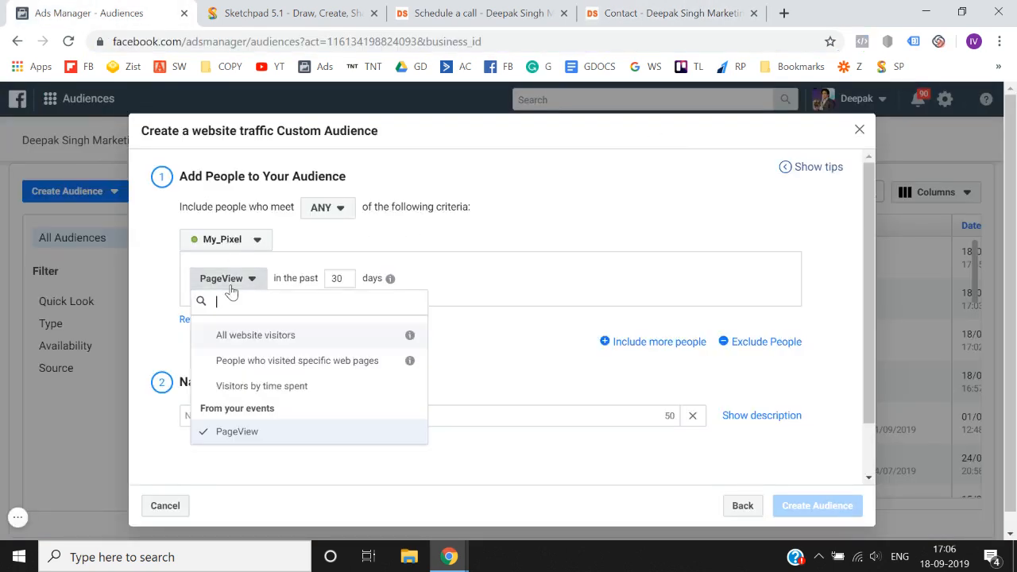
pyautogui.click(230, 361)
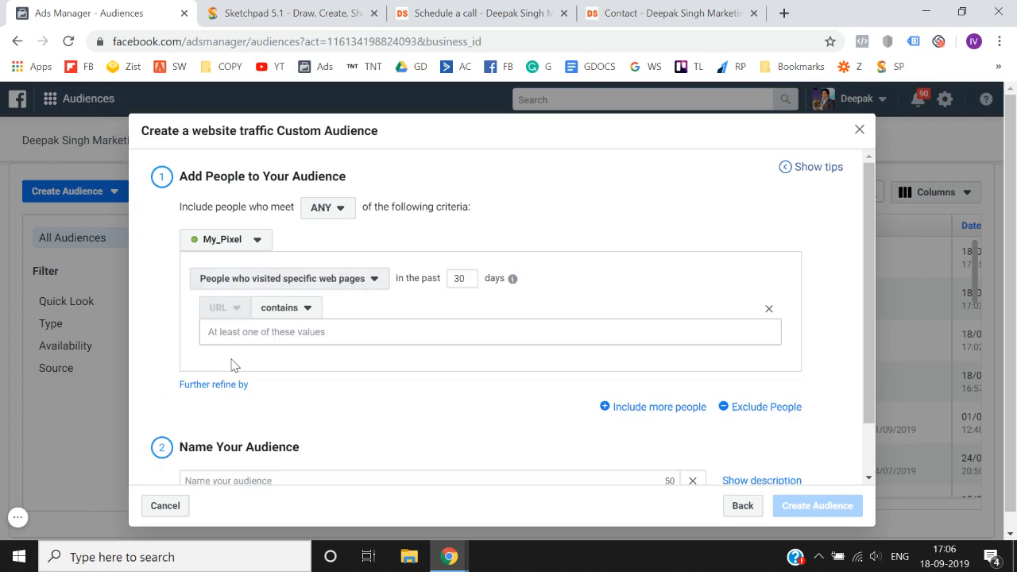
pyautogui.doubleClick(472, 278)
pyautogui.write('180')
pyautogui.click(280, 309)
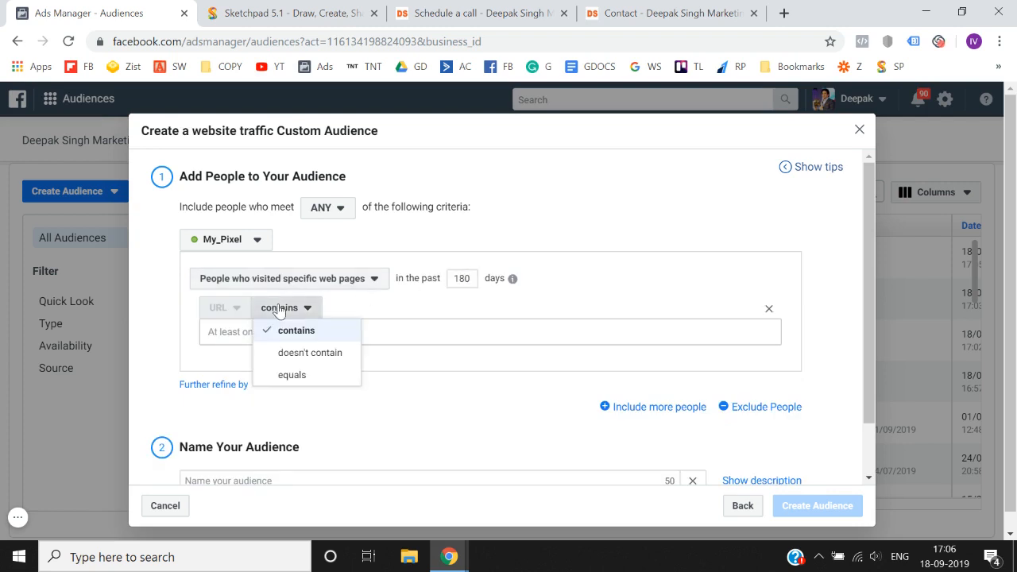
pyautogui.click(287, 375)
pyautogui.click(515, 11)
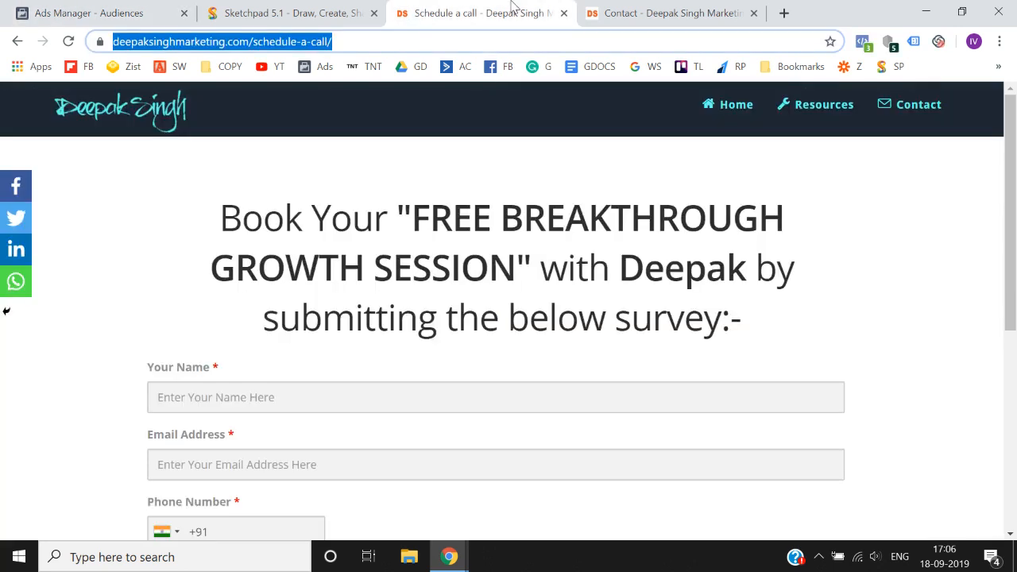
pyautogui.click(95, 12)
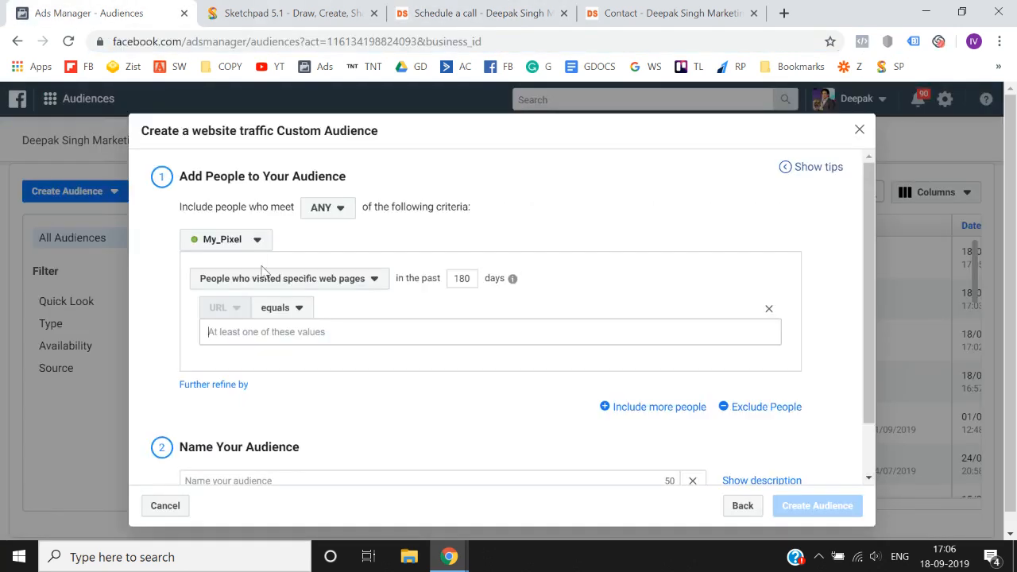
pyautogui.hotkey('ctrl', 'v')
pyautogui.scroll(-1, 368, 389)
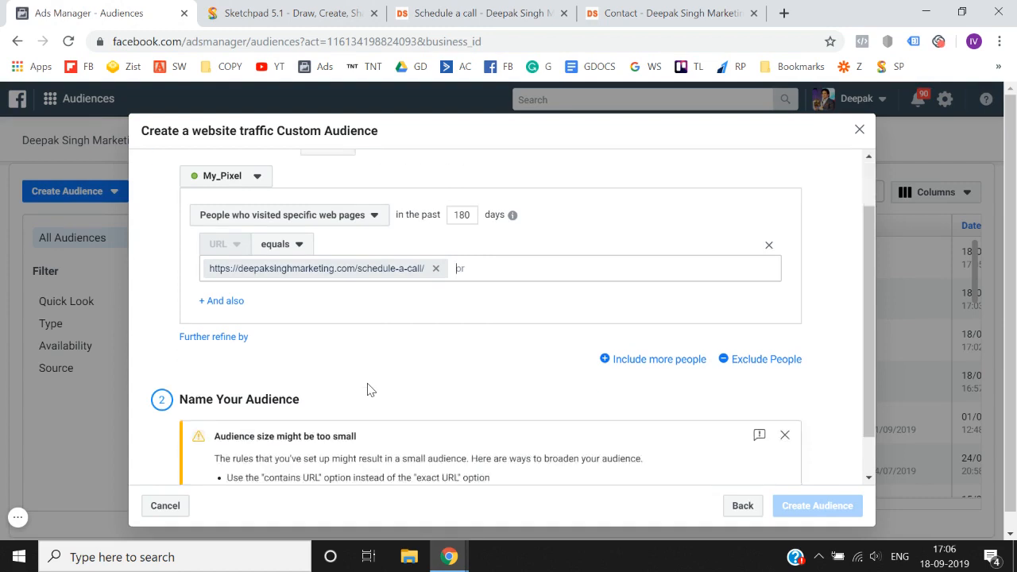
pyautogui.click(221, 285)
pyautogui.click(286, 391)
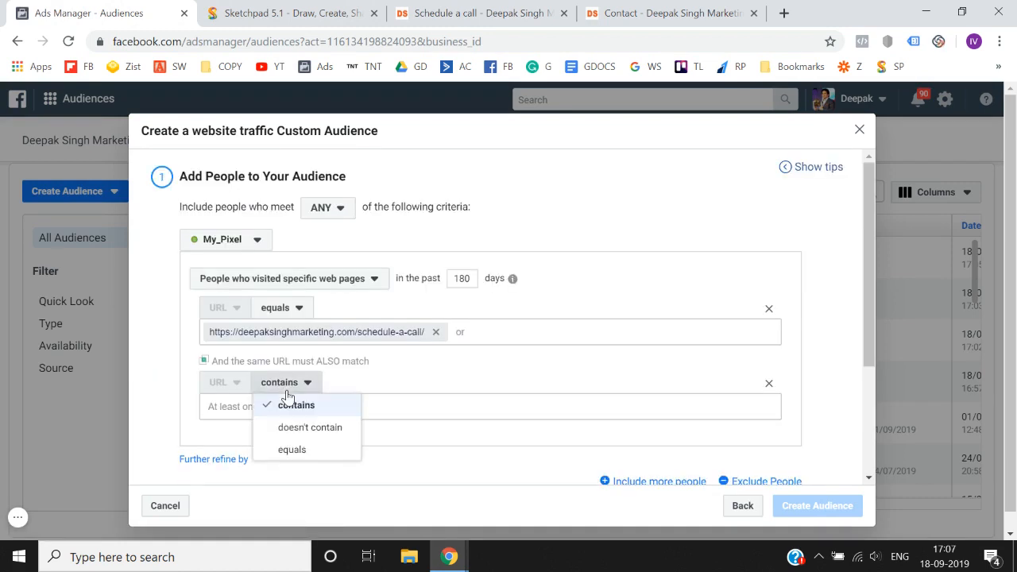
pyautogui.click(300, 450)
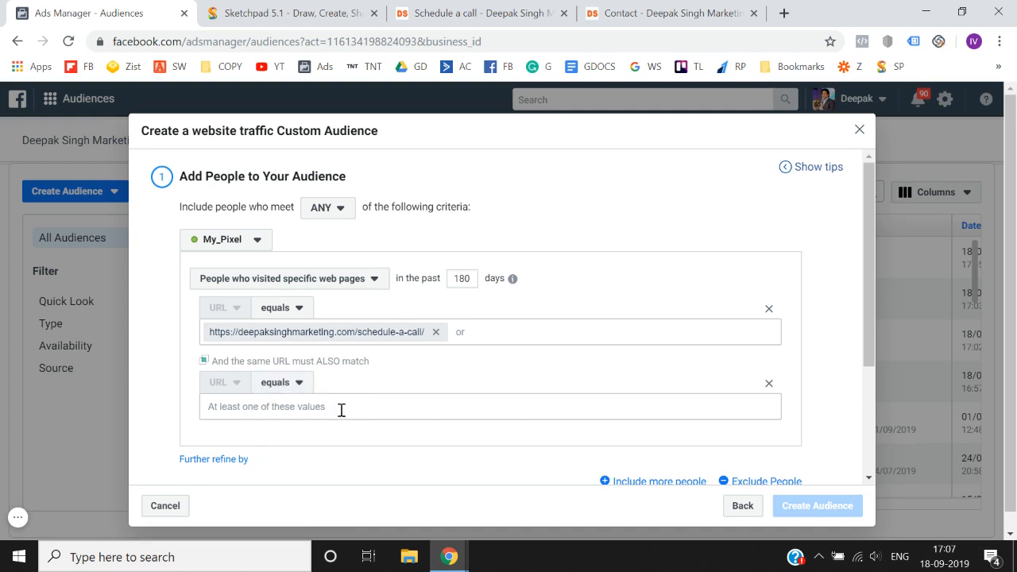
pyautogui.write('https://deepaksinghmarketing.com/contact/')
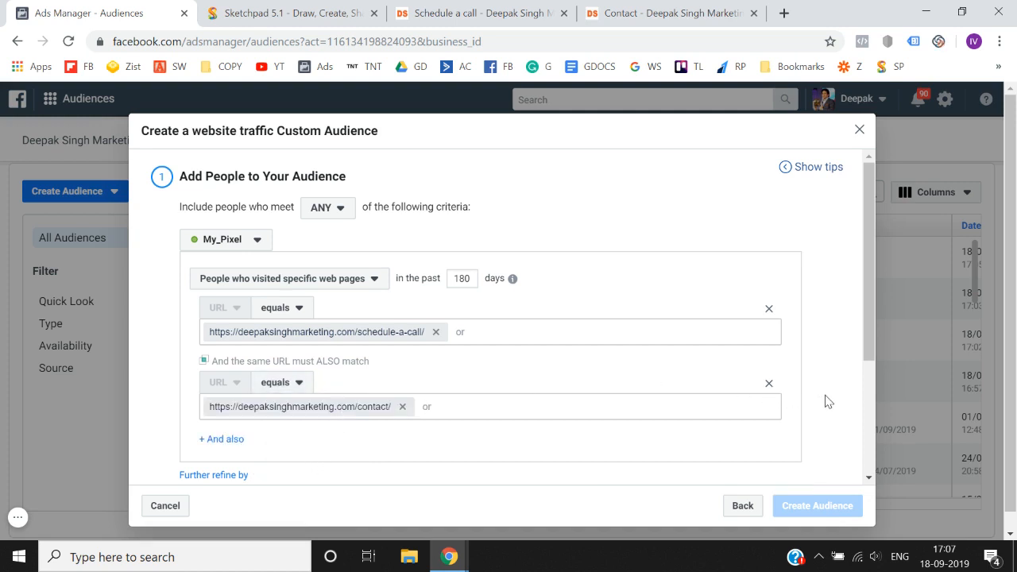
pyautogui.scroll(-1, 828, 402)
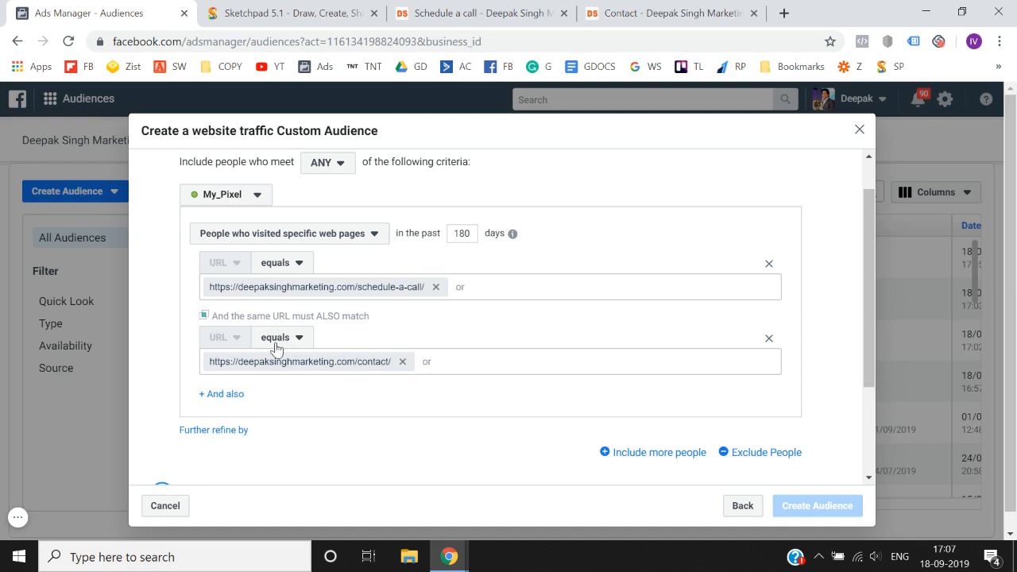
pyautogui.scroll(-1, 312, 389)
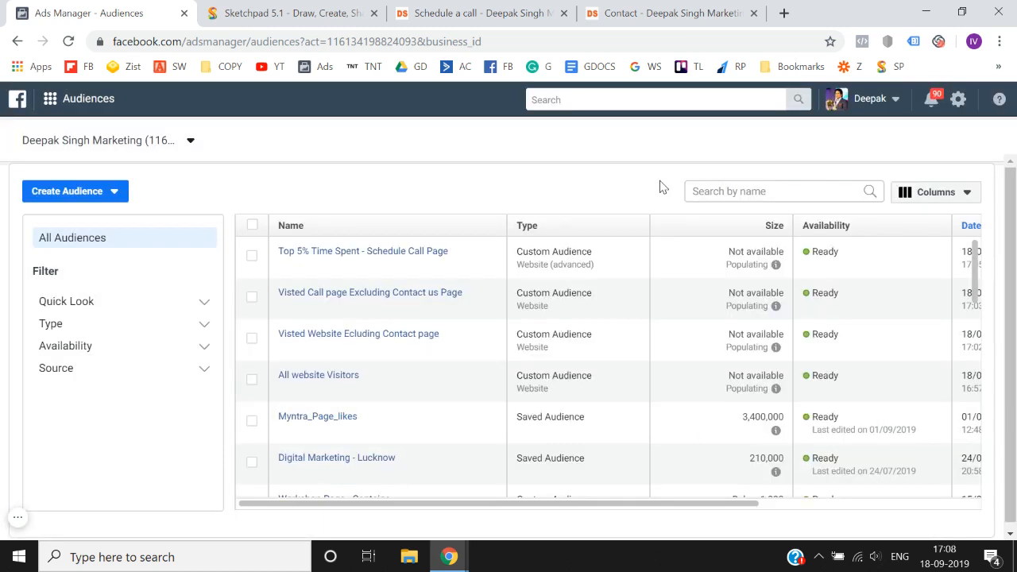
# Step: Copy the Schedule a call page's address and start another website-traffic Custom Audience in Ads Manager
pyautogui.click(486, 12)
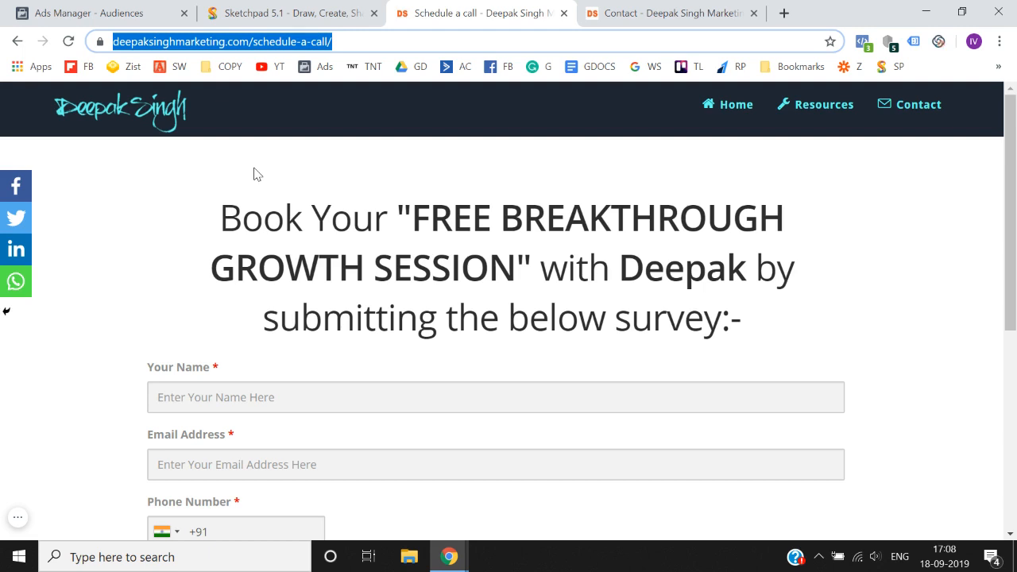
pyautogui.click(112, 11)
pyautogui.click(80, 195)
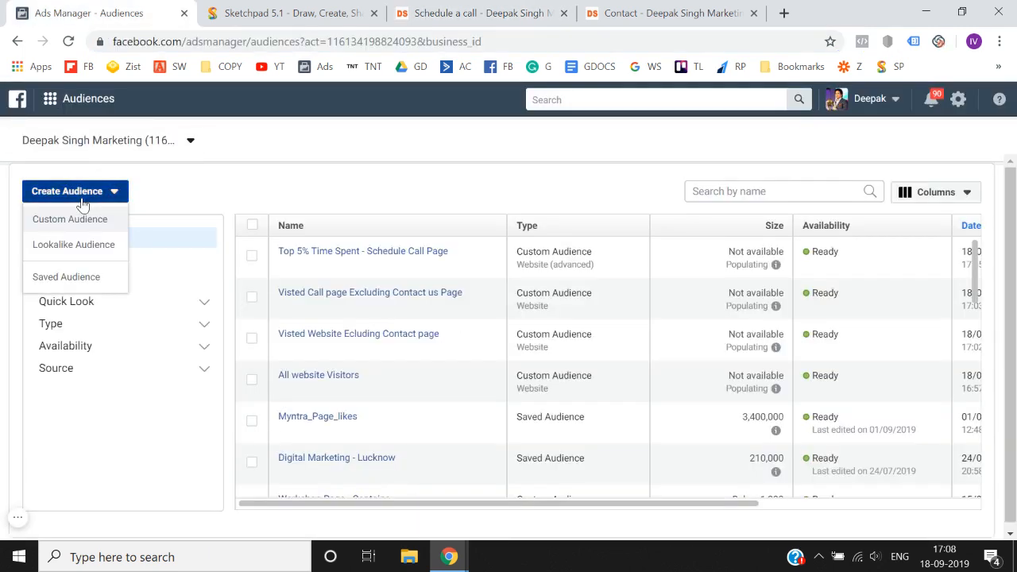
pyautogui.click(82, 218)
pyautogui.click(189, 226)
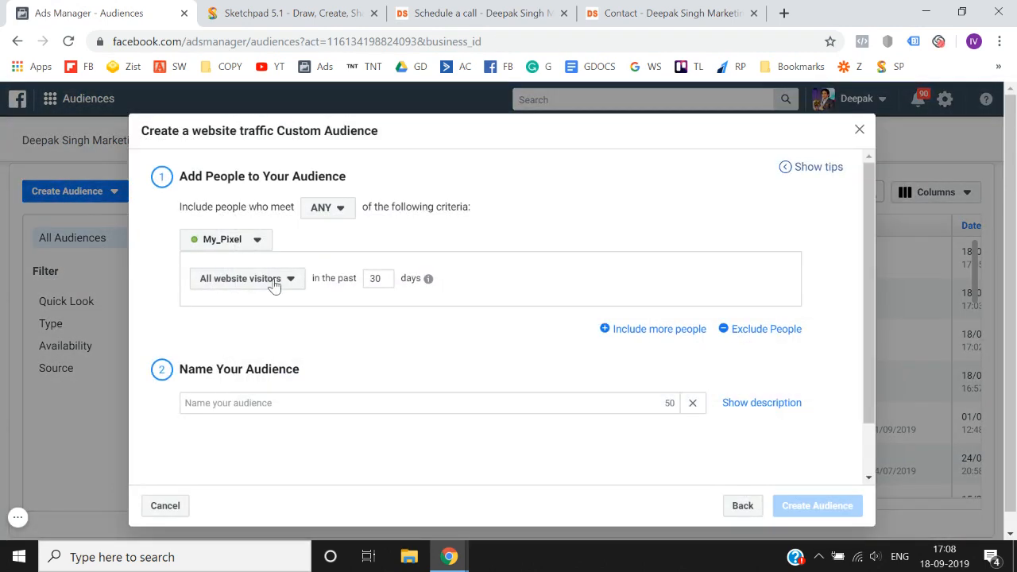
pyautogui.click(274, 280)
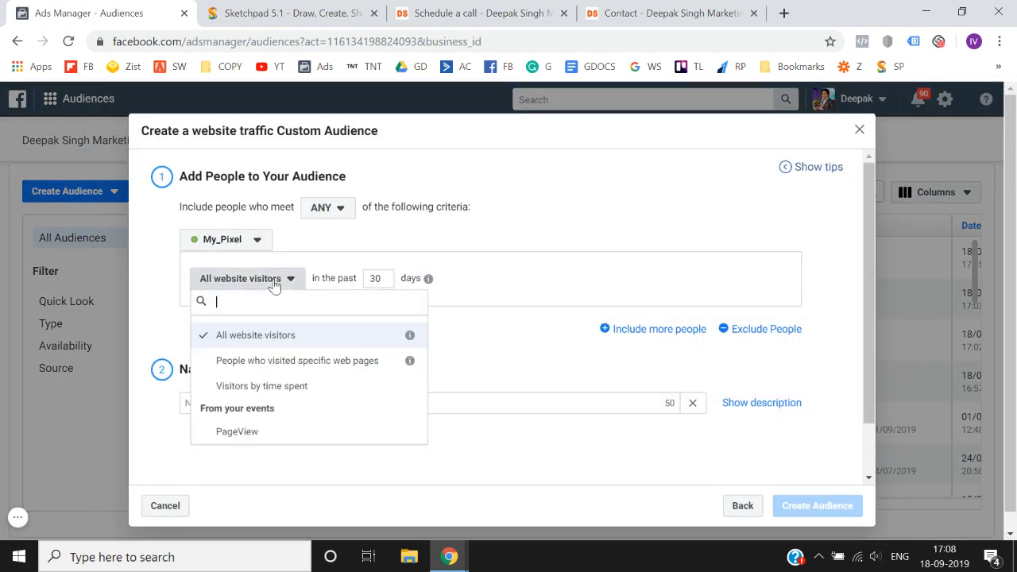
pyautogui.click(267, 369)
pyautogui.doubleClick(460, 278)
pyautogui.write('180')
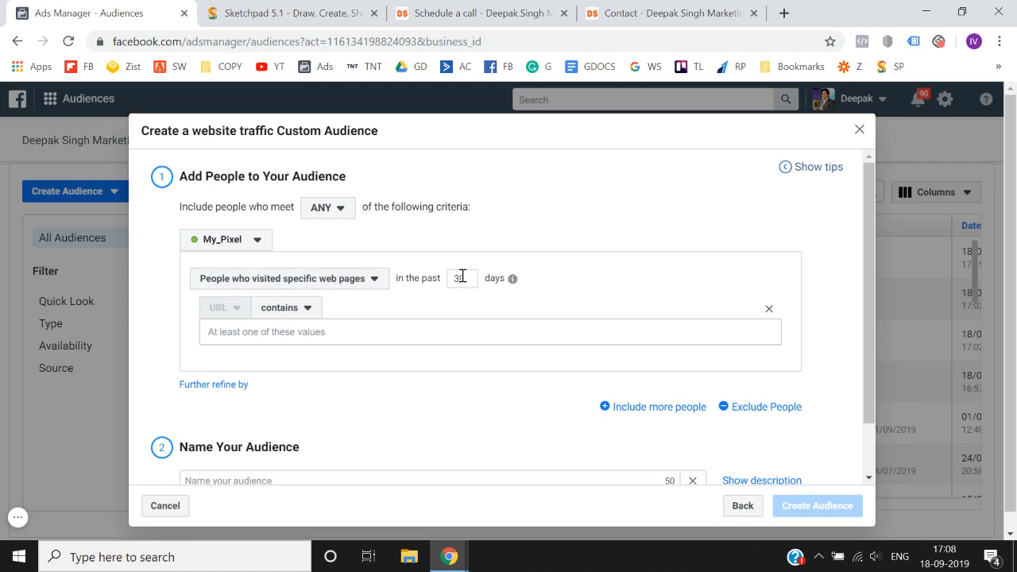
pyautogui.click(274, 310)
pyautogui.click(280, 375)
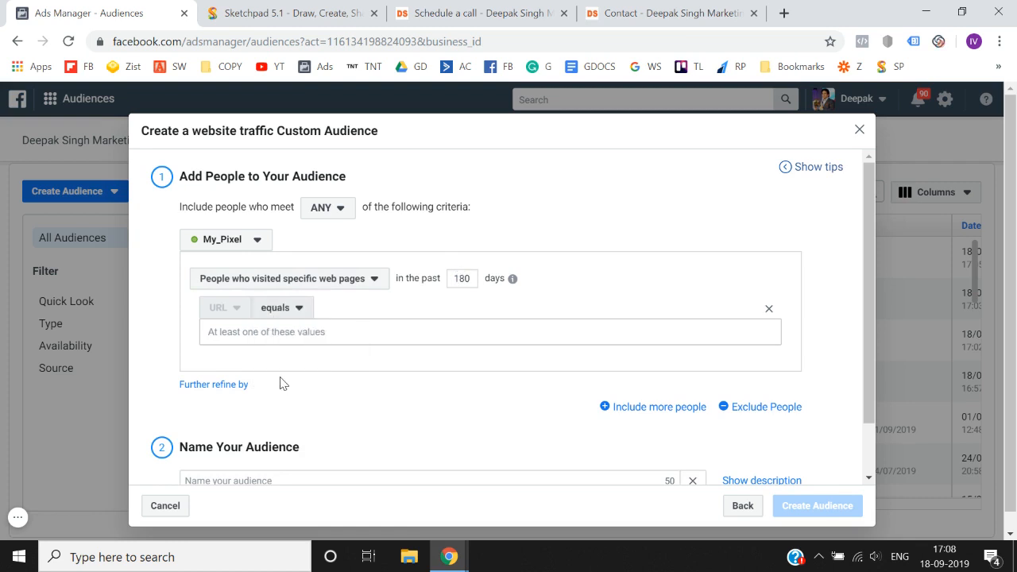
pyautogui.click(363, 340)
pyautogui.write('https://deepaksinghmarketing.com/schedule-a-call/')
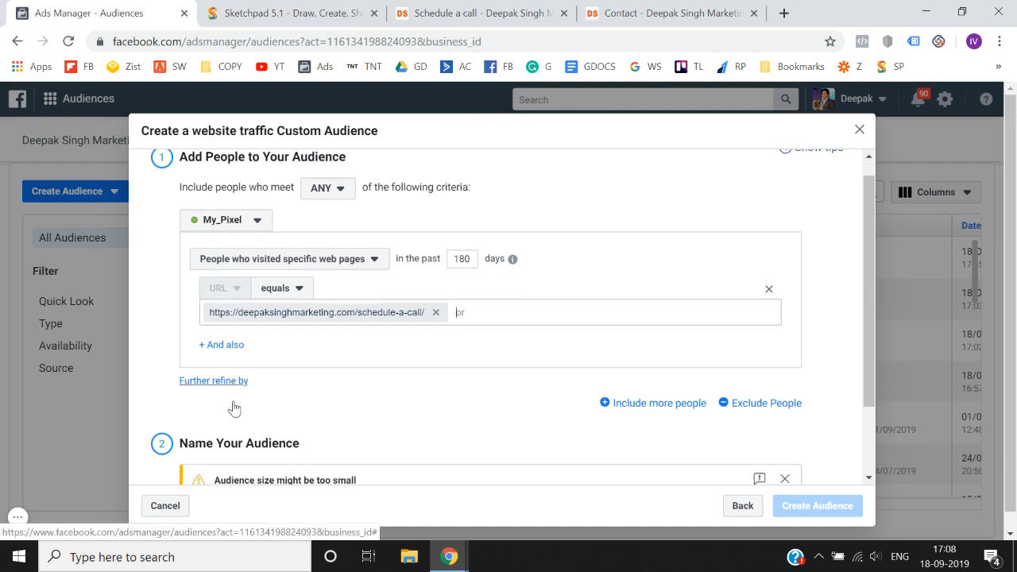
# Step: Try refining the audience by Frequency greater than or equal to 2, and discard both the refinement and the audience setup
pyautogui.click(221, 383)
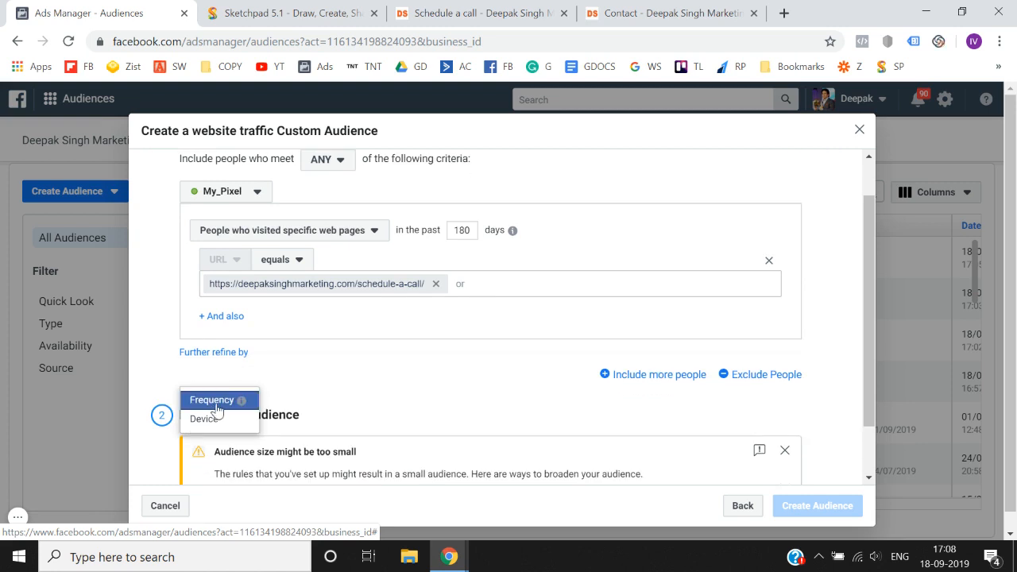
pyautogui.click(214, 404)
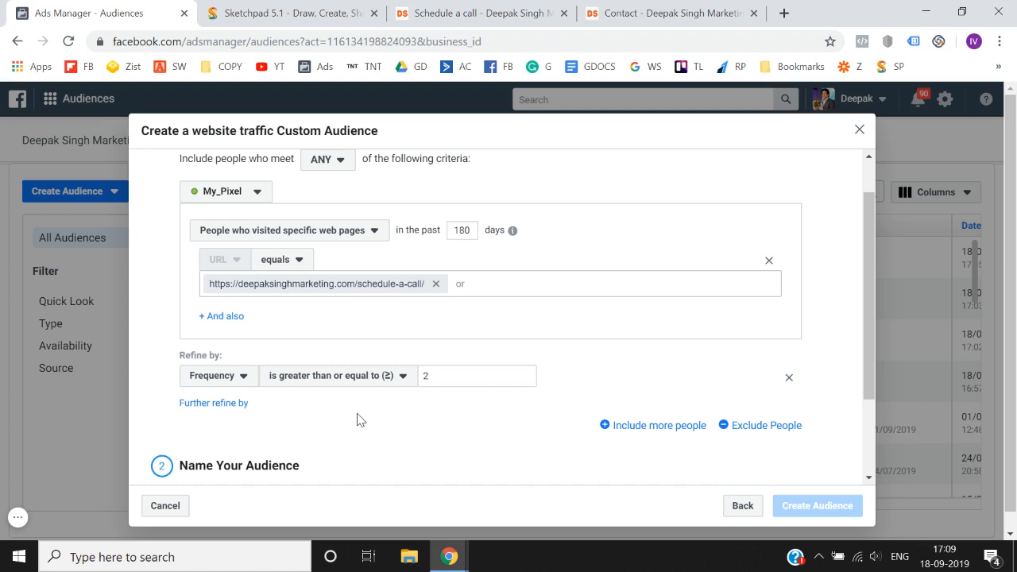
pyautogui.scroll(-2, 469, 382)
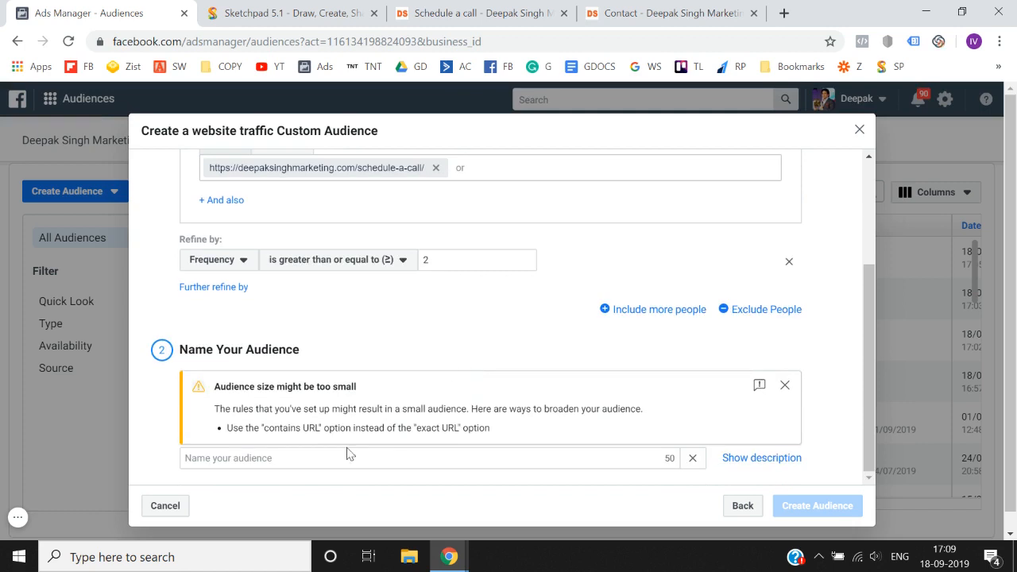
pyautogui.click(329, 464)
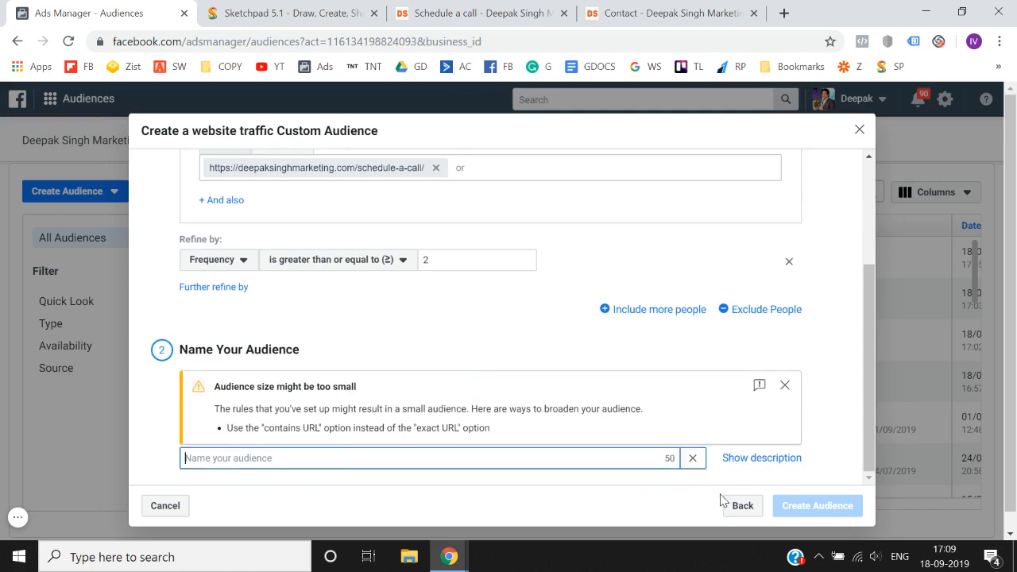
pyautogui.click(468, 335)
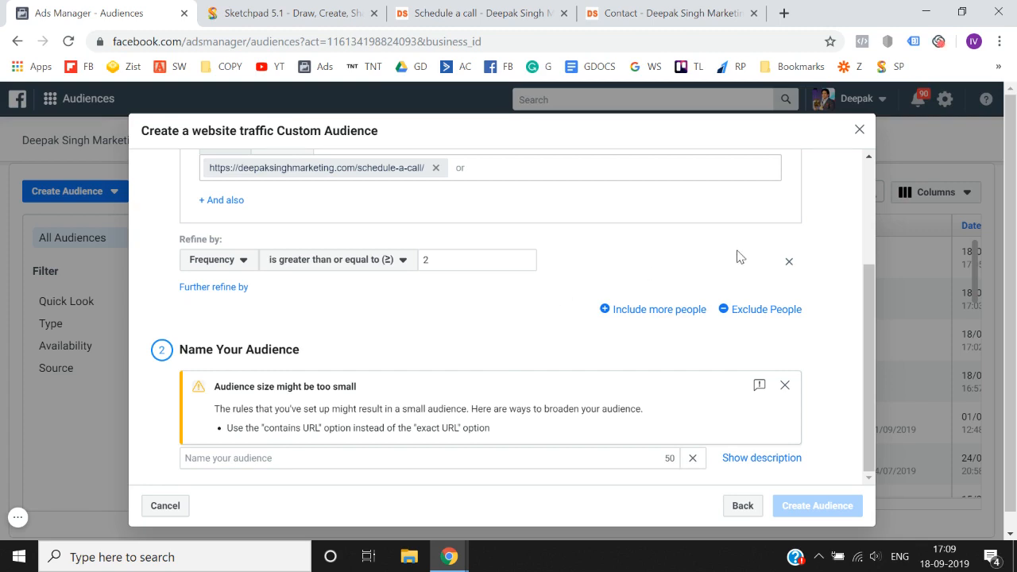
pyautogui.click(791, 262)
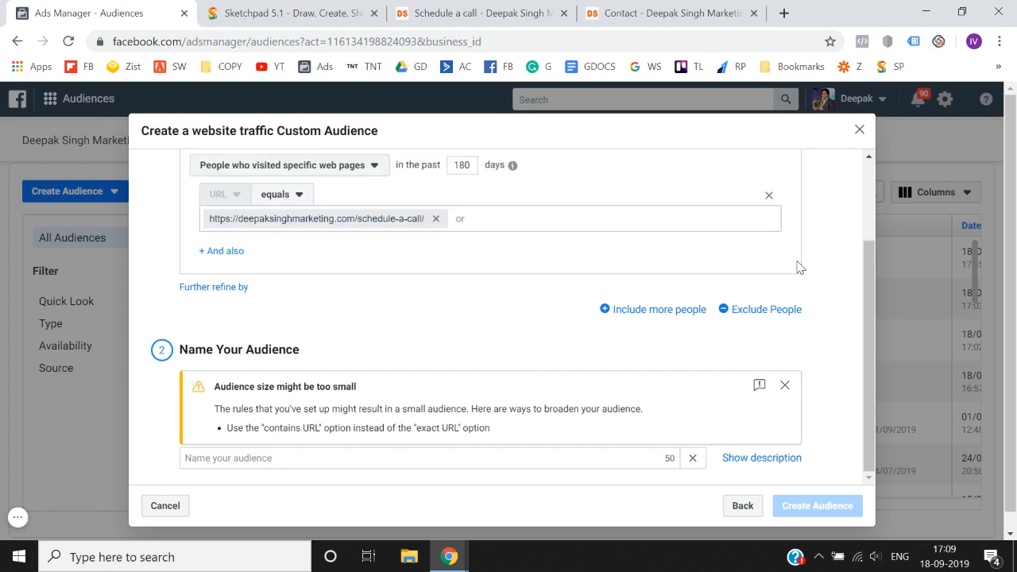
pyautogui.click(861, 131)
# Step: Look at the Schedule a call and Contact pages and return to the audience list in Ads Manager
pyautogui.click(477, 13)
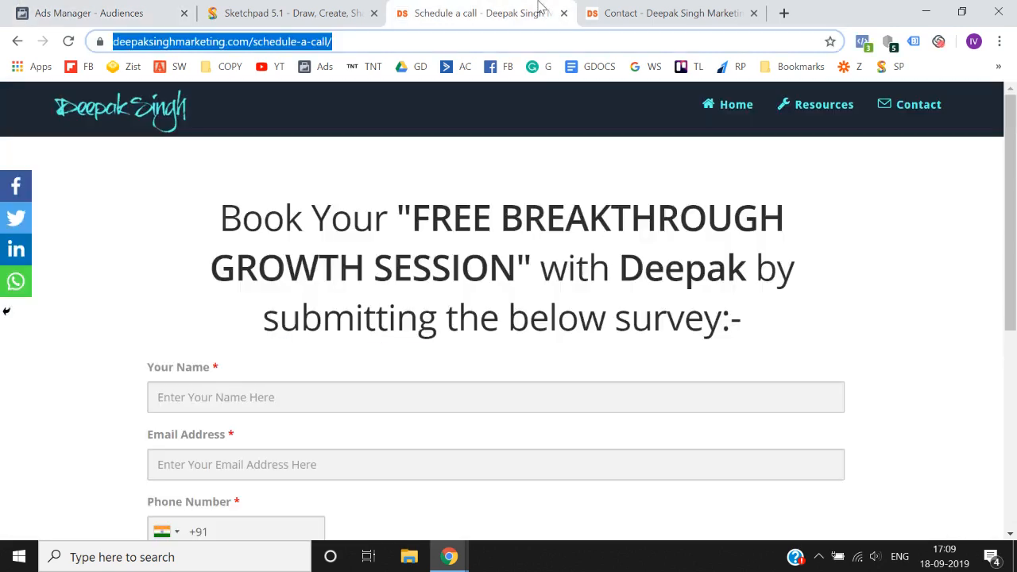
pyautogui.click(631, 11)
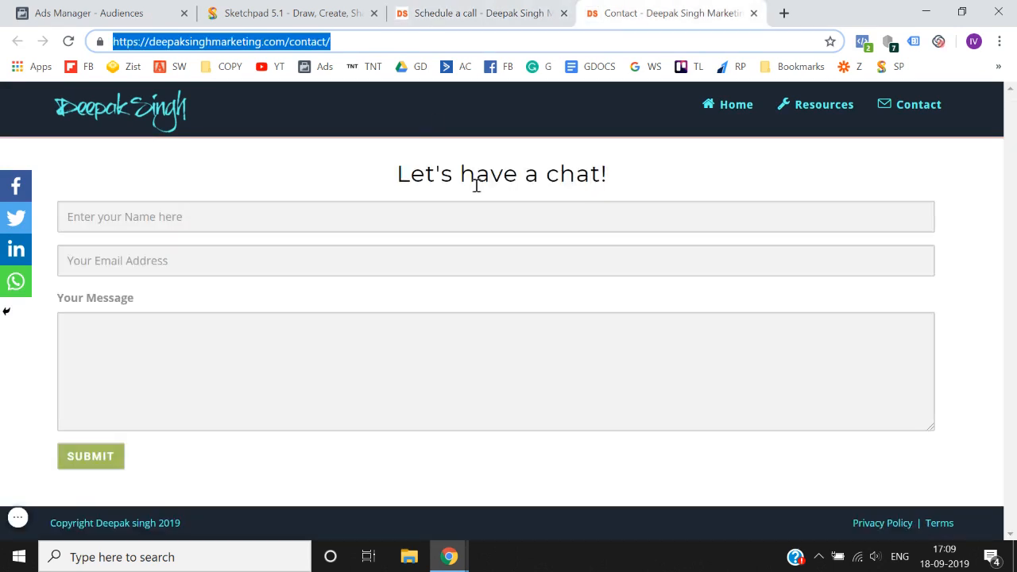
pyautogui.click(473, 11)
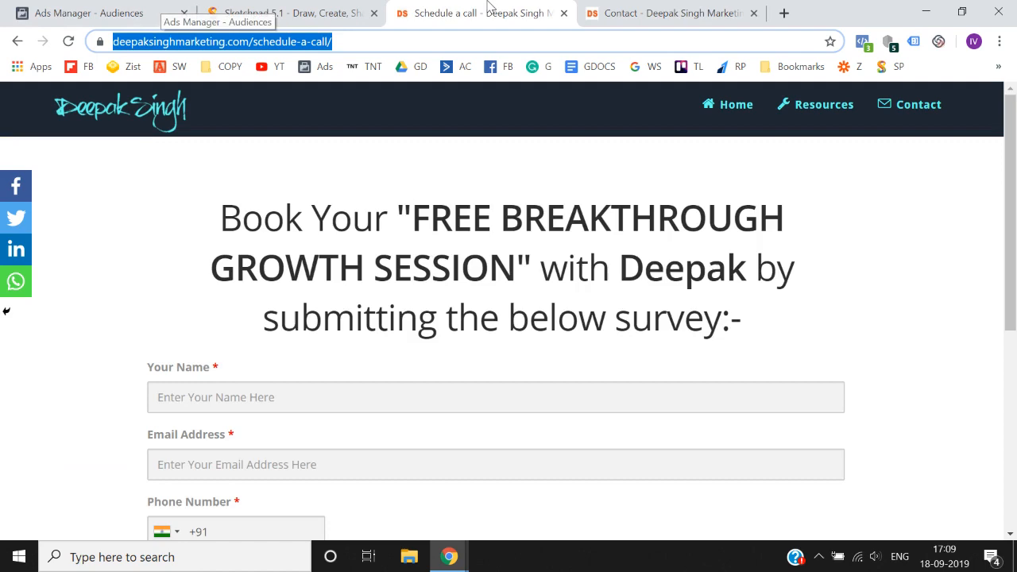
pyautogui.click(673, 9)
pyautogui.click(141, 11)
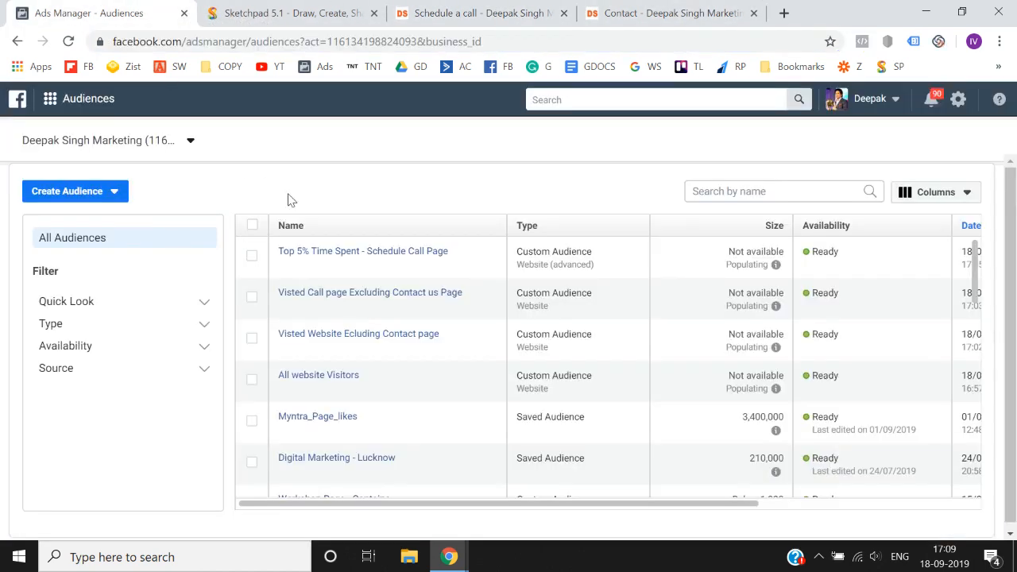
# Step: Start a website-traffic Custom Audience of People who visited specific web pages in the past 180 days, with the URL condition set to equals
pyautogui.click(99, 193)
pyautogui.click(70, 220)
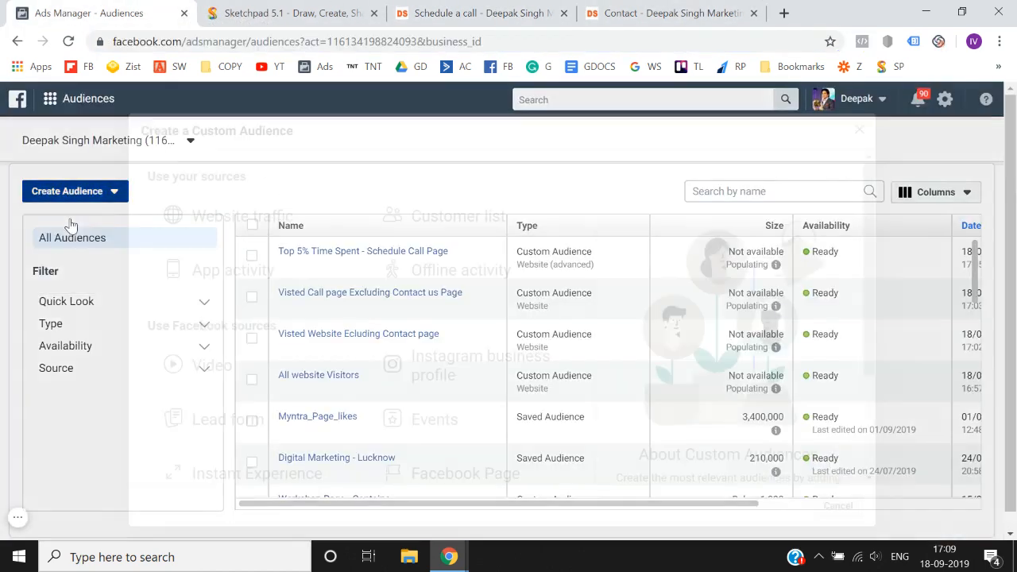
pyautogui.click(223, 236)
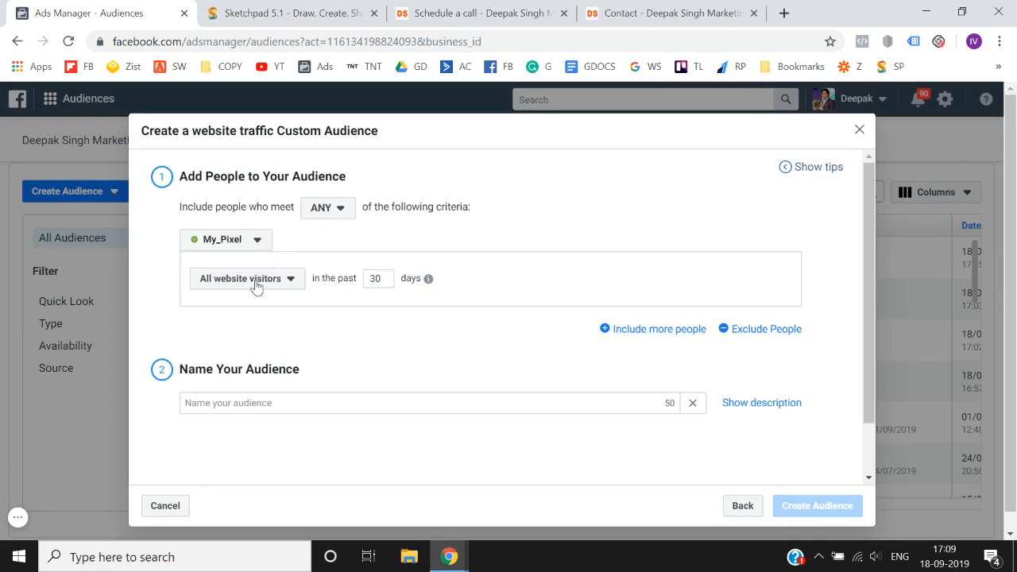
pyautogui.click(255, 283)
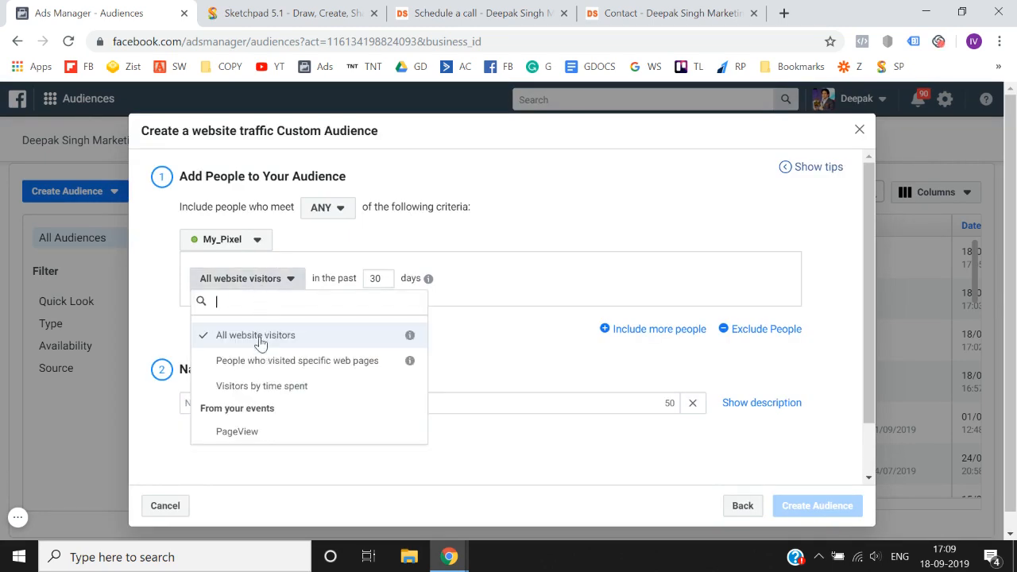
pyautogui.click(256, 361)
pyautogui.doubleClick(466, 279)
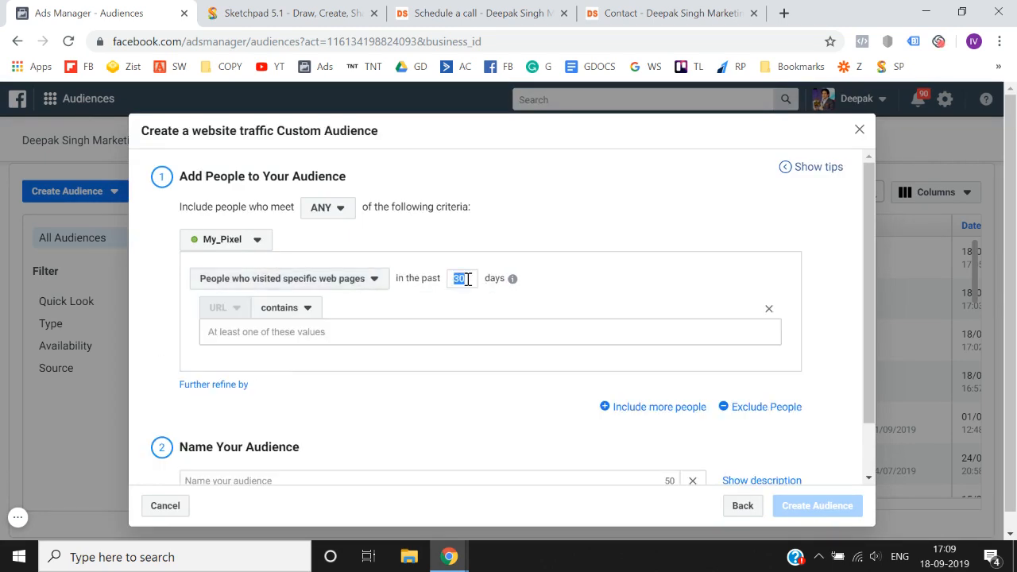
pyautogui.write('180')
pyautogui.click(274, 311)
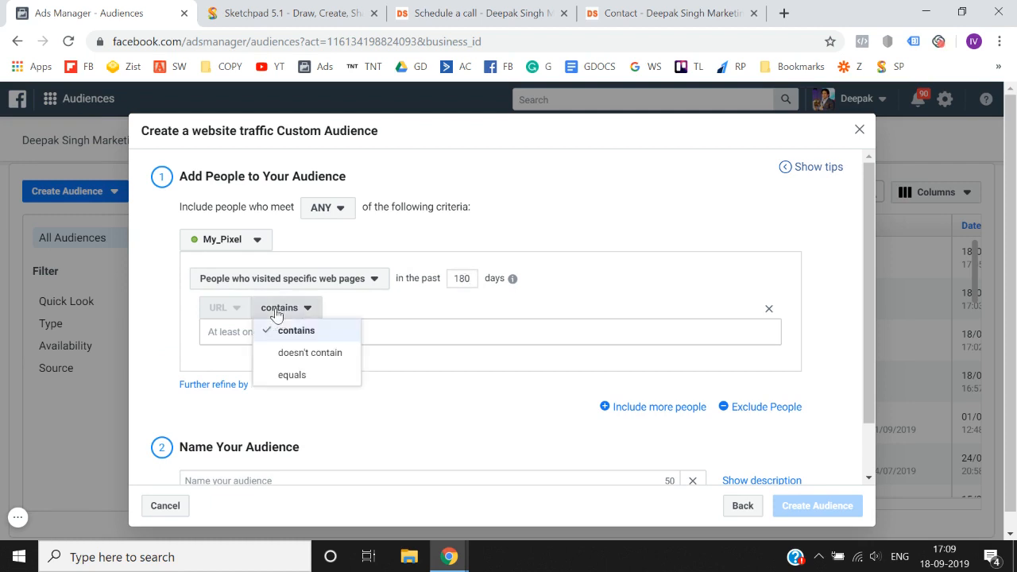
pyautogui.click(273, 374)
pyautogui.click(444, 13)
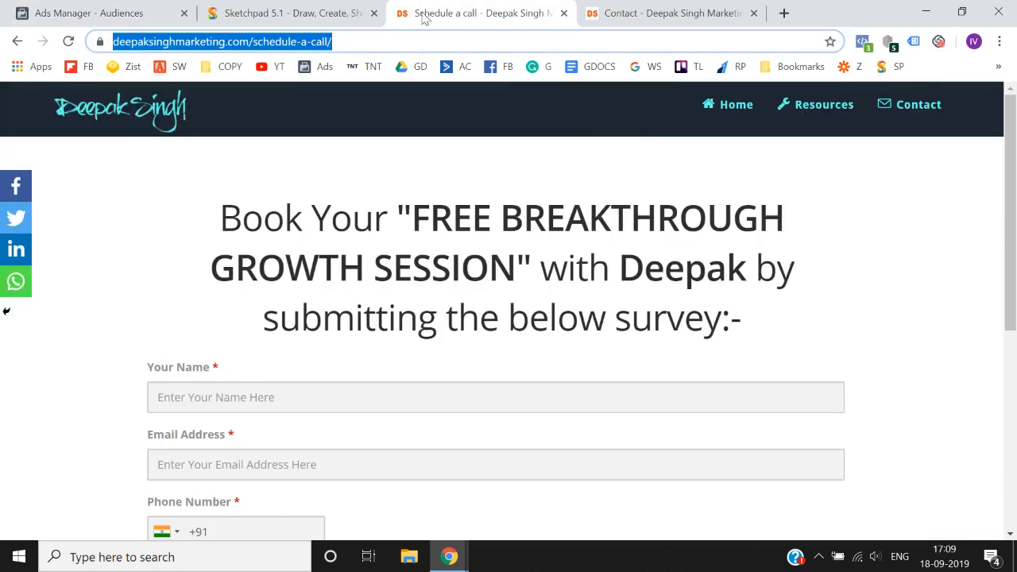
pyautogui.click(142, 8)
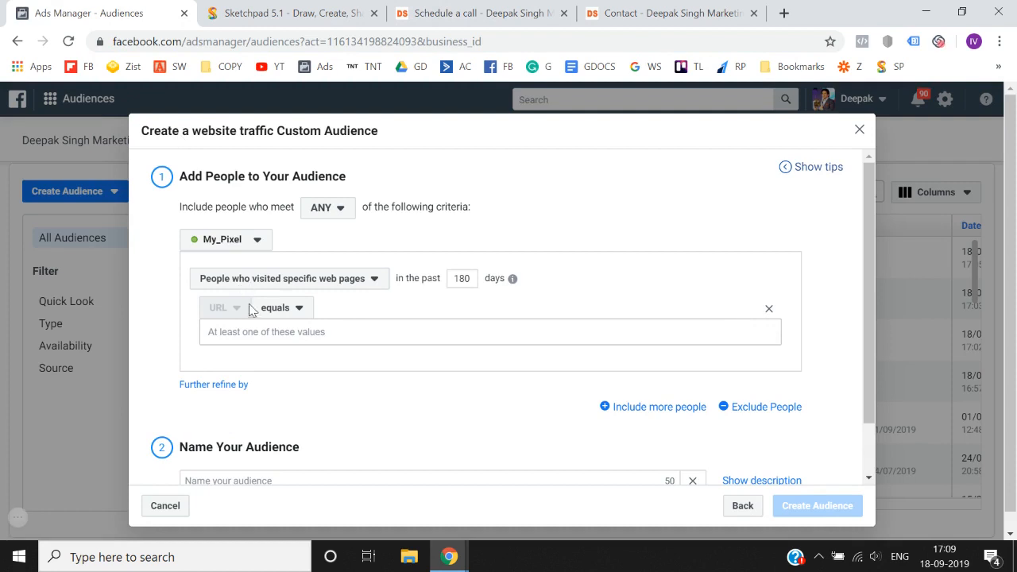
pyautogui.click(259, 332)
pyautogui.write('https://deepaksinghmarketing.com/schedule-a-call/')
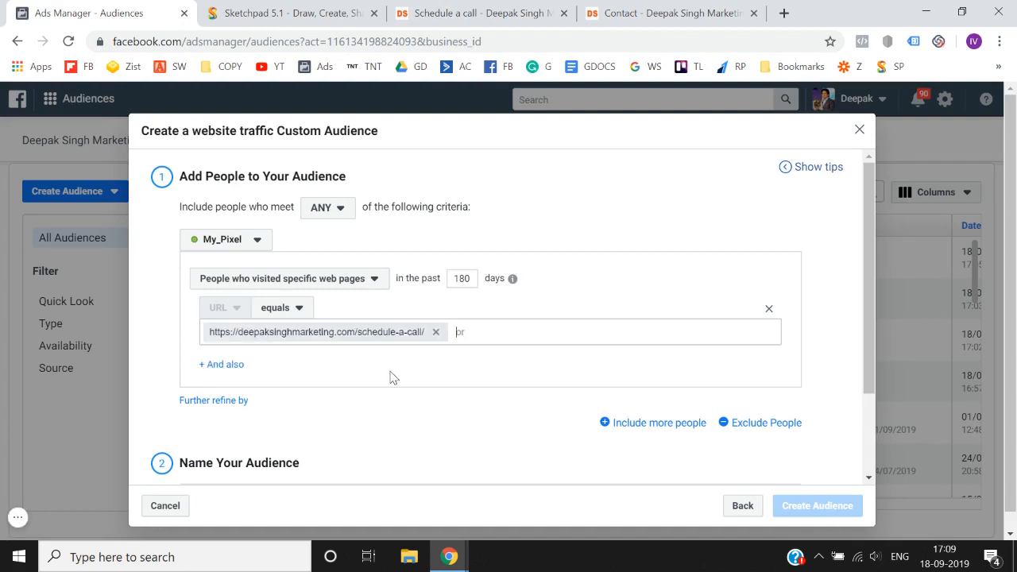
# Step: Include a second group, People who visited specific web pages in the past 180 days, with its URL condition set to equals
pyautogui.click(642, 386)
pyautogui.scroll(-2, 353, 357)
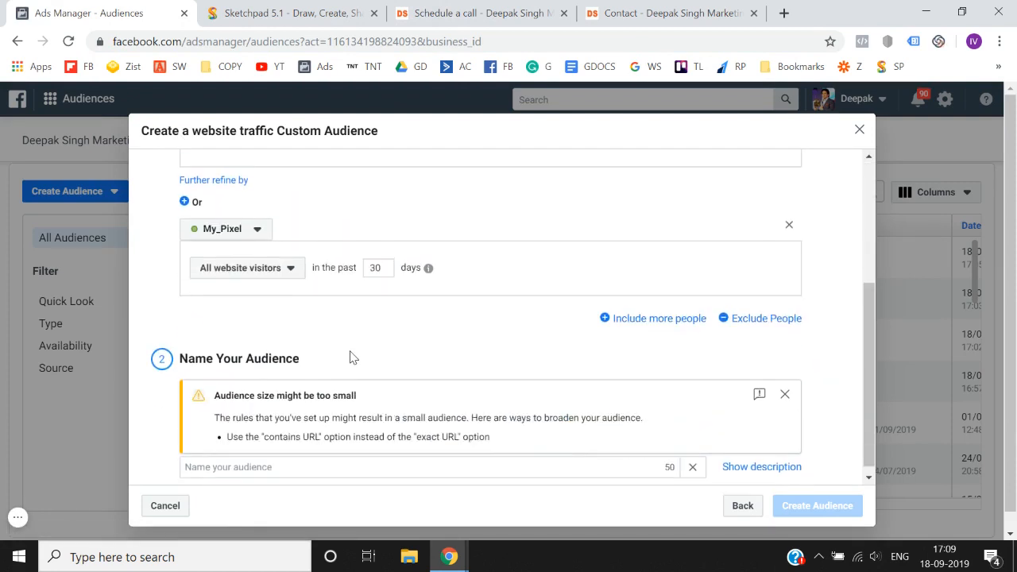
pyautogui.click(262, 271)
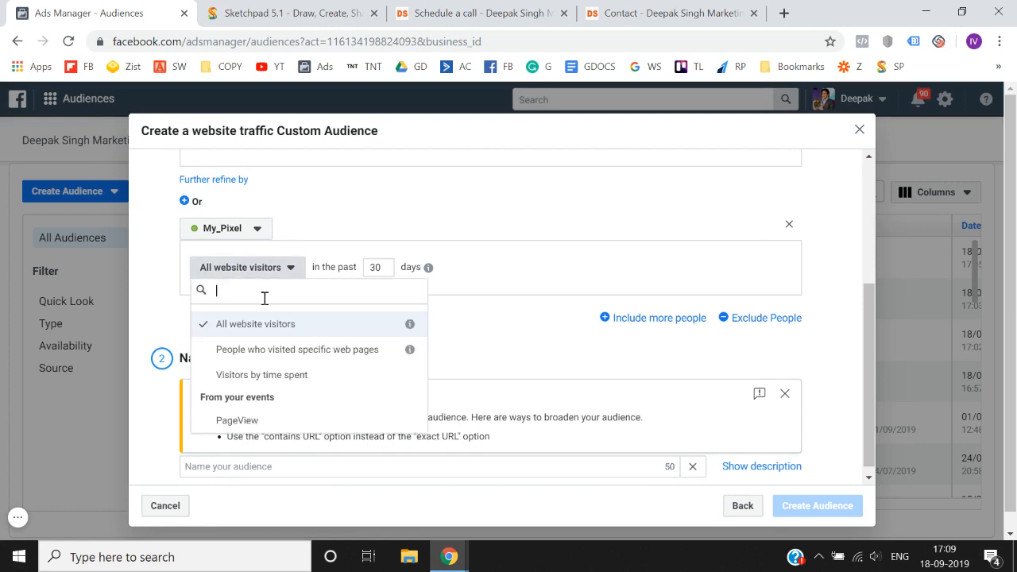
pyautogui.click(276, 359)
pyautogui.doubleClick(465, 268)
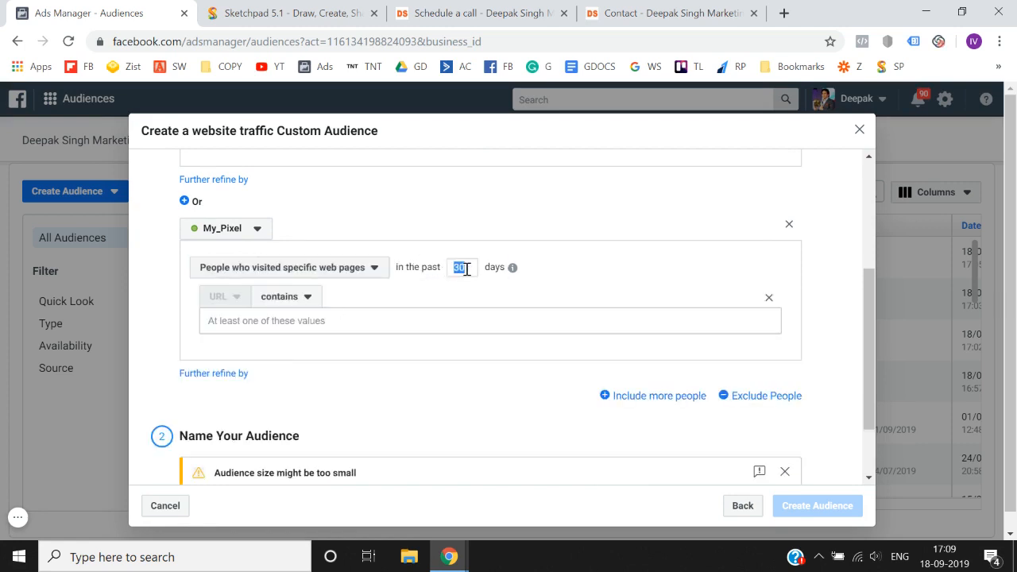
pyautogui.write('180')
pyautogui.click(266, 306)
pyautogui.click(288, 363)
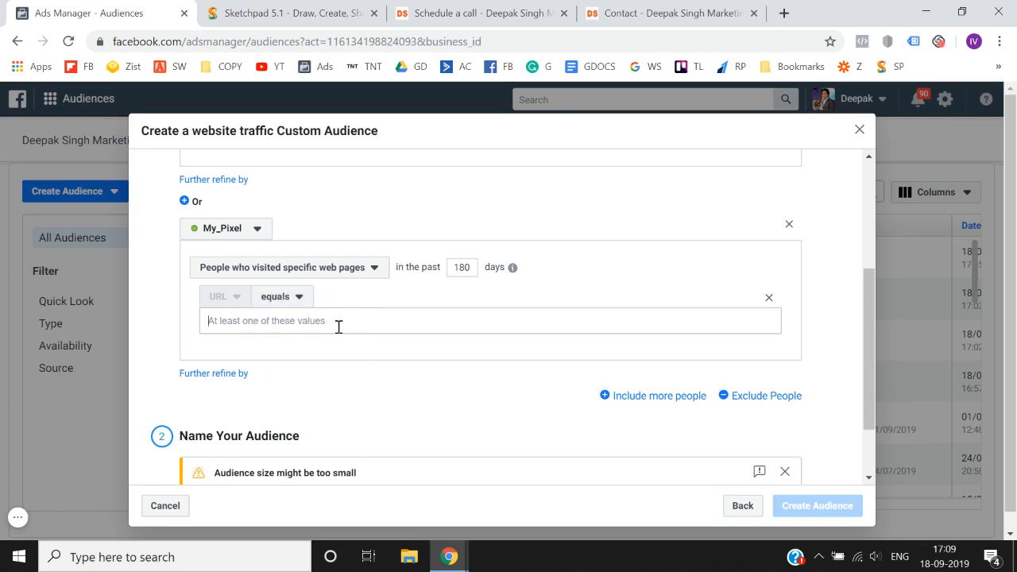
pyautogui.click(660, 13)
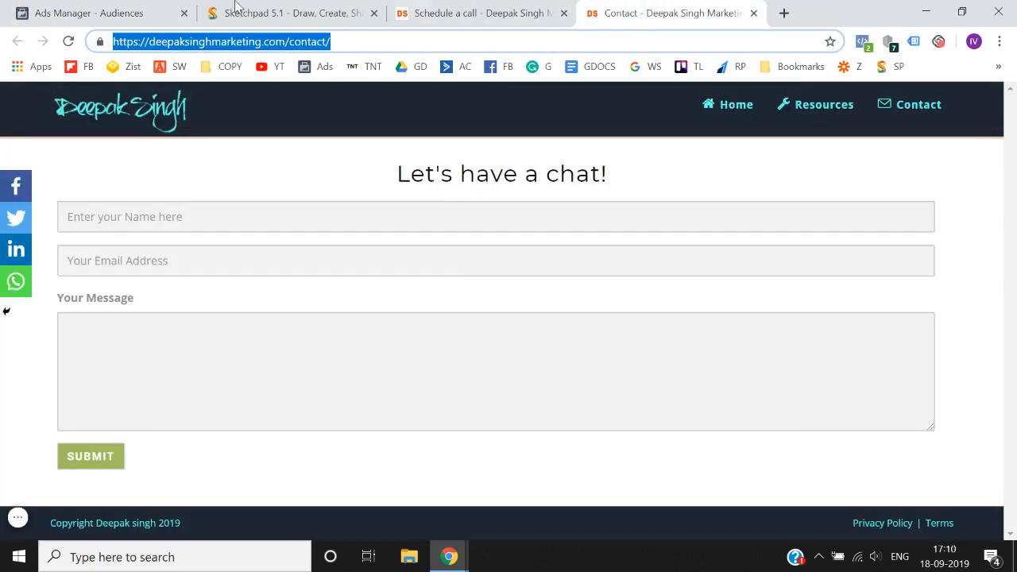
pyautogui.click(111, 13)
pyautogui.write('https://deepaksinghmarketing.com/contact/')
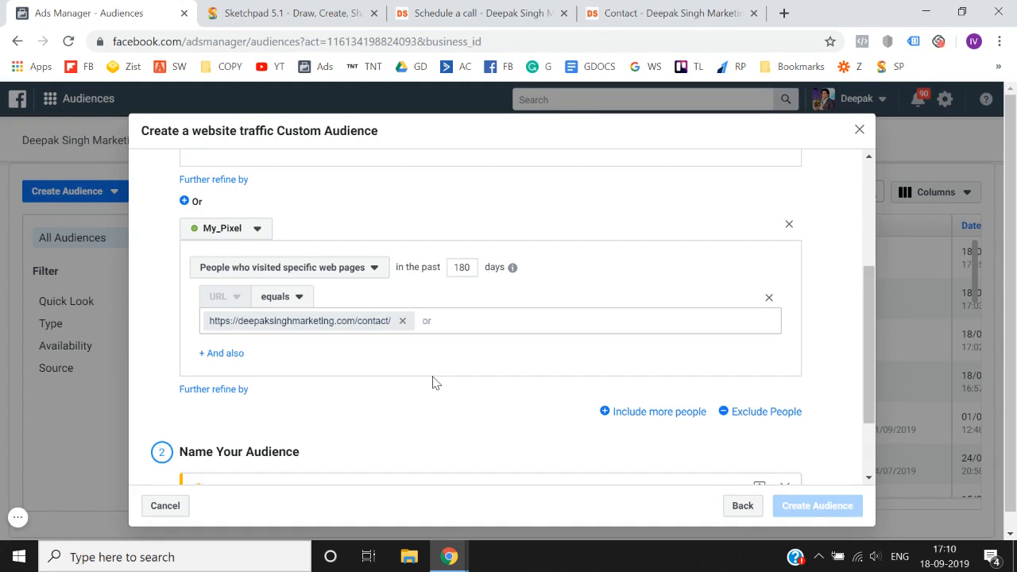
# Step: Review the Schedule a call and Contact URL rules of the audience and close the form without creating it
pyautogui.scroll(3, 436, 383)
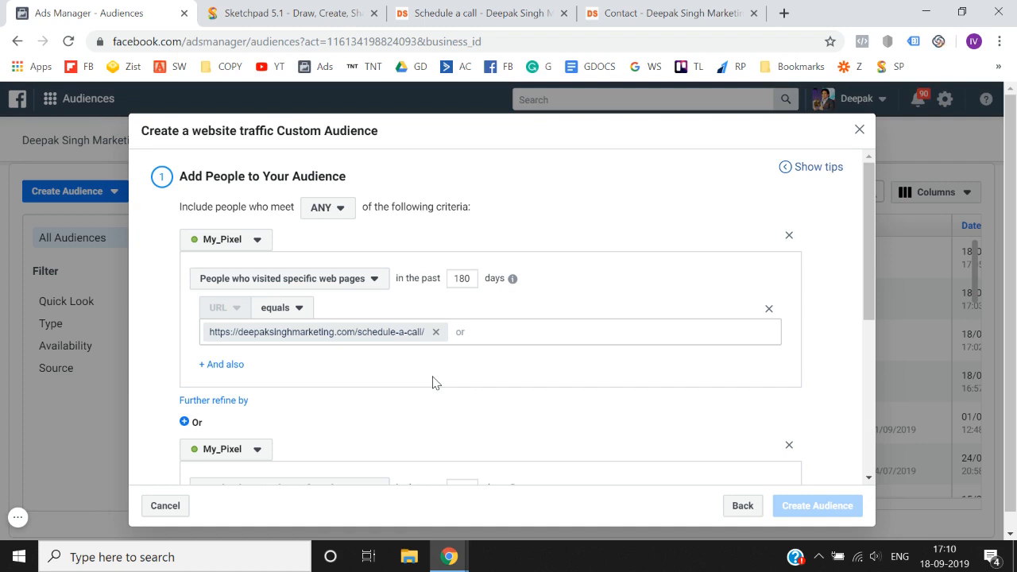
pyautogui.scroll(-2, 445, 325)
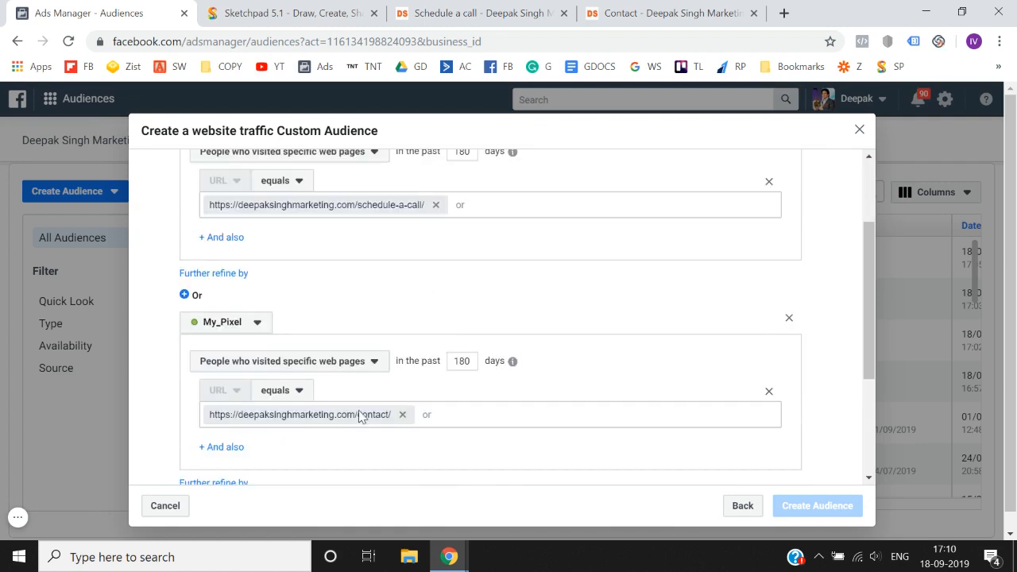
pyautogui.scroll(-2, 360, 419)
pyautogui.scroll(4, 362, 423)
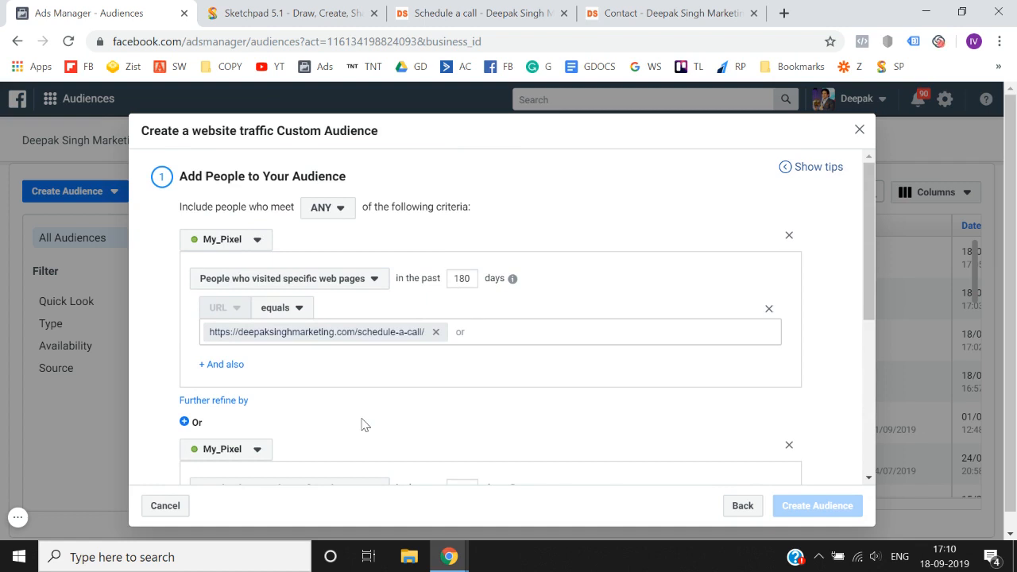
pyautogui.scroll(-4, 361, 423)
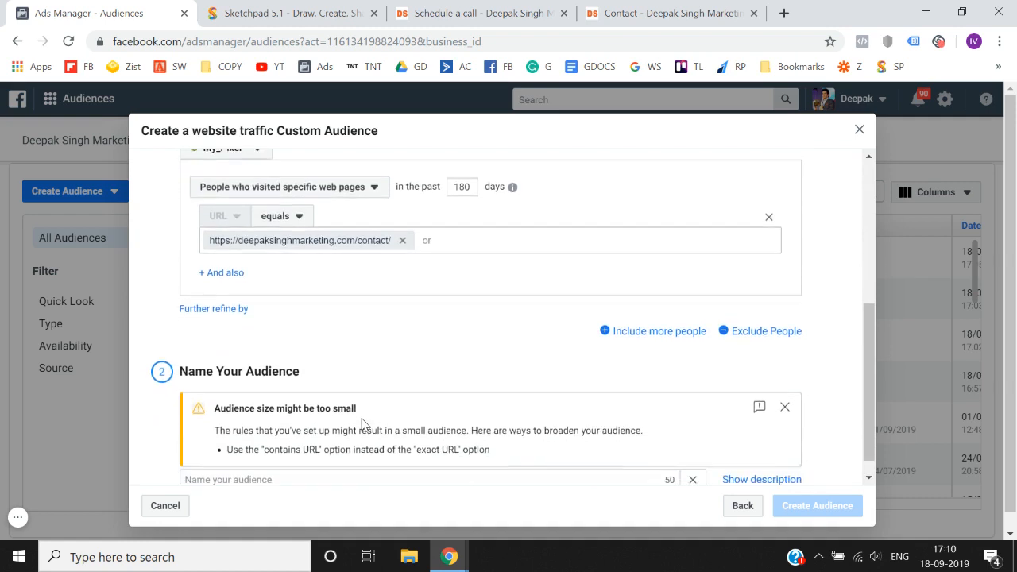
pyautogui.scroll(5, 362, 423)
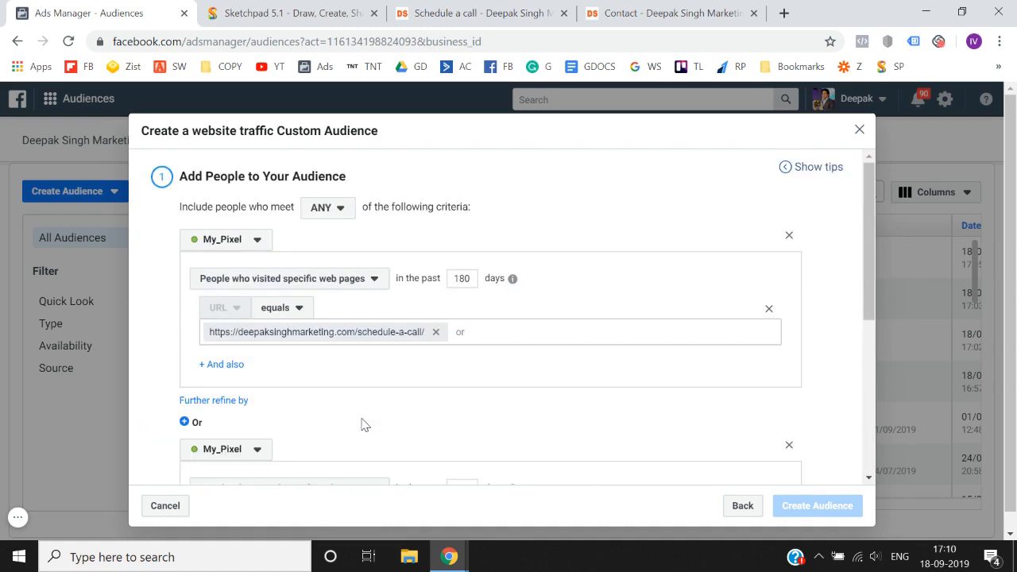
pyautogui.scroll(-1, 361, 423)
pyautogui.scroll(1, 361, 423)
pyautogui.click(859, 130)
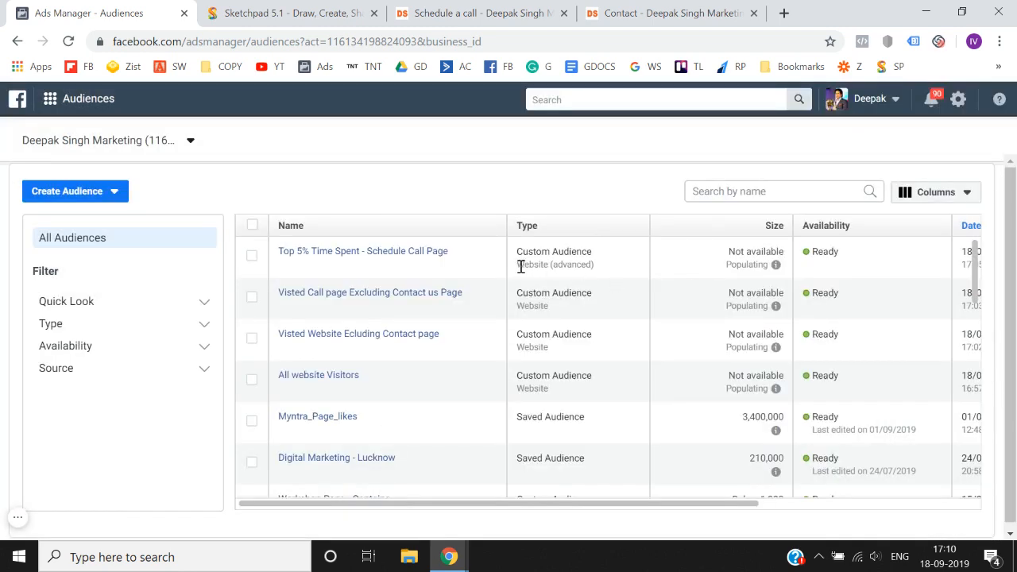
# Step: Check the audience sizes in the list and compare the Schedule a call and Contact pages before returning to Ads Manager
pyautogui.moveTo(774, 265)
pyautogui.scroll(-3, 719, 310)
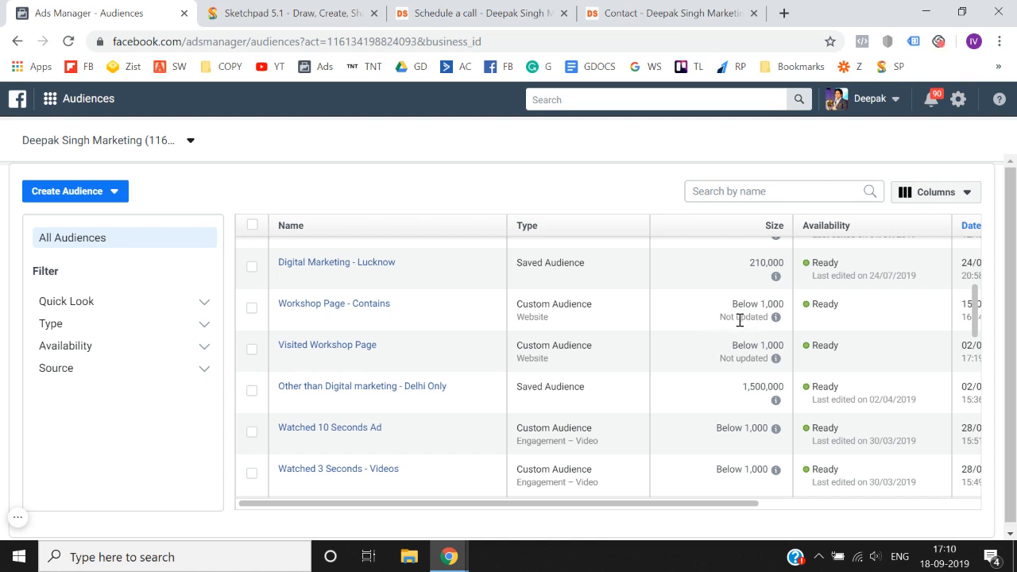
pyautogui.moveTo(394, 309)
pyautogui.scroll(3, 757, 308)
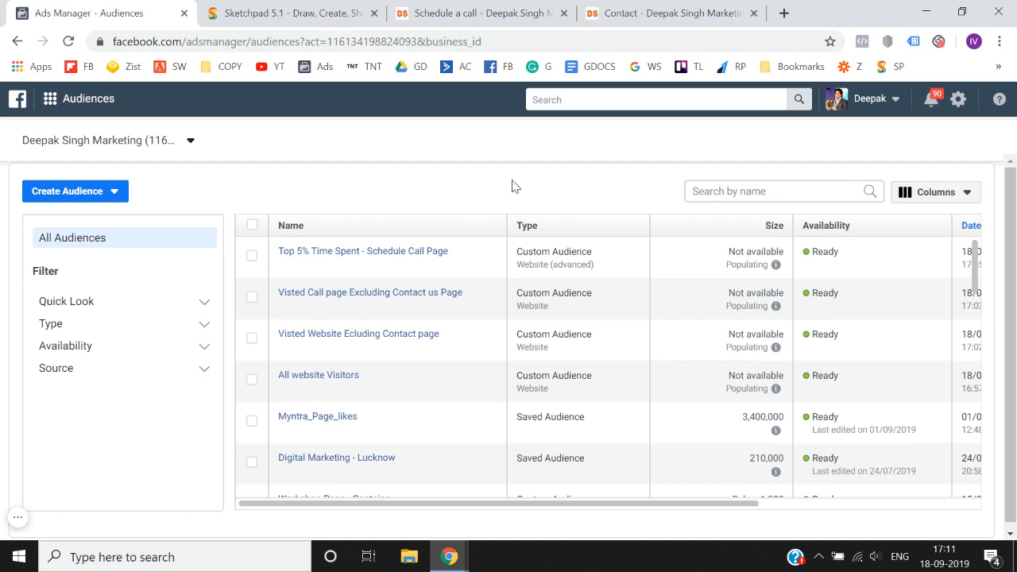
pyautogui.click(489, 11)
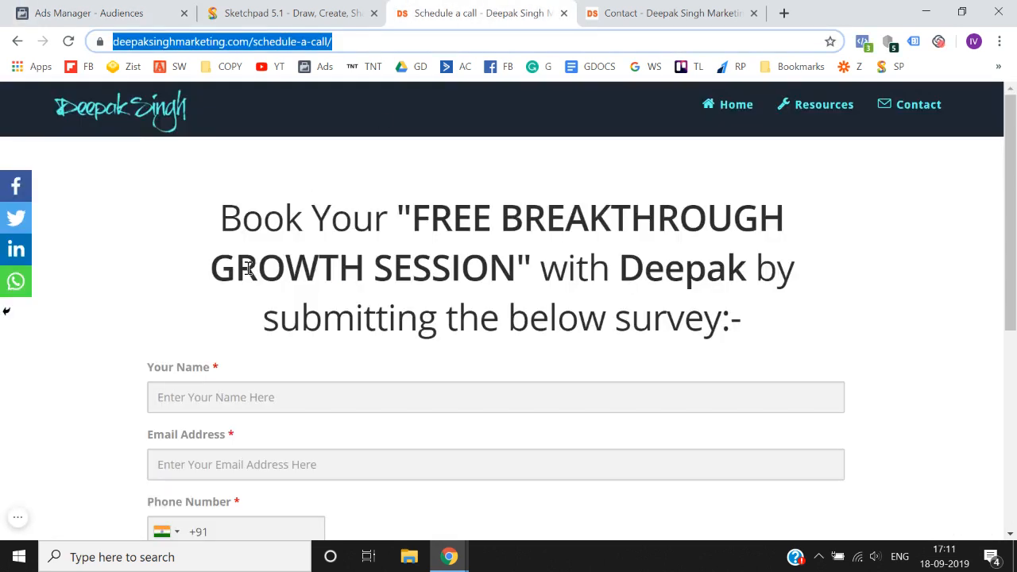
pyautogui.click(604, 11)
pyautogui.click(465, 11)
pyautogui.click(651, 11)
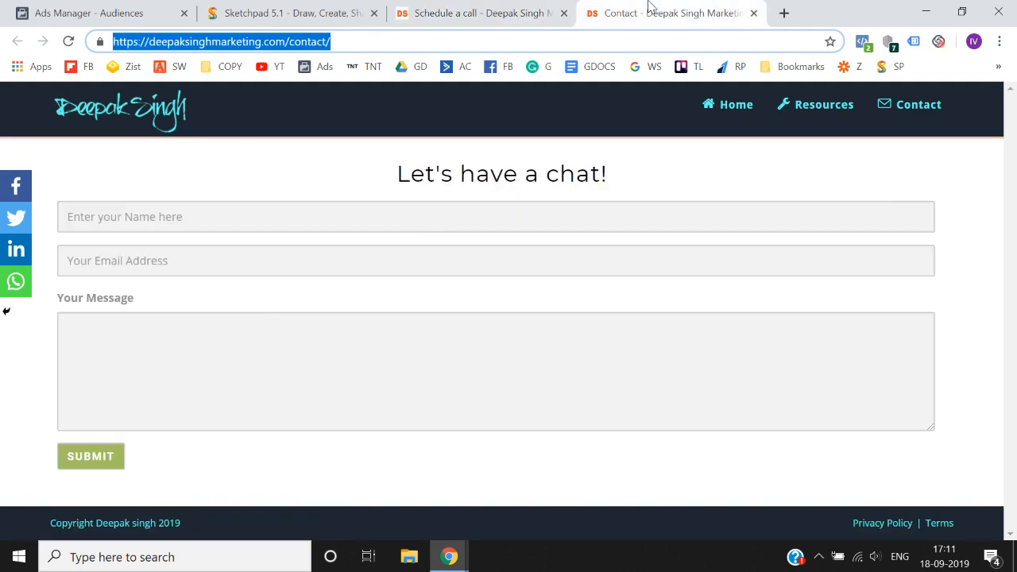
pyautogui.click(488, 9)
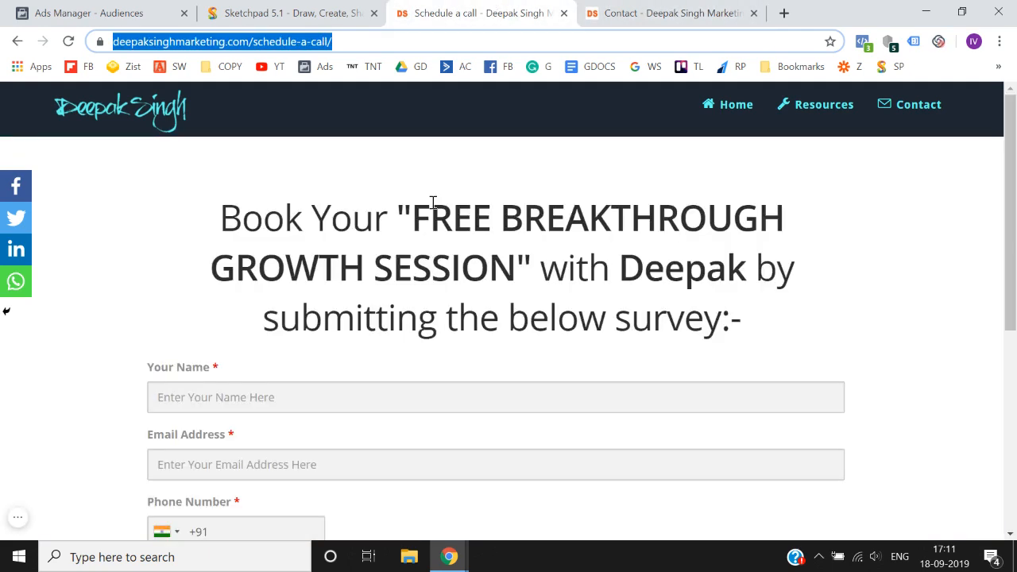
pyautogui.click(132, 11)
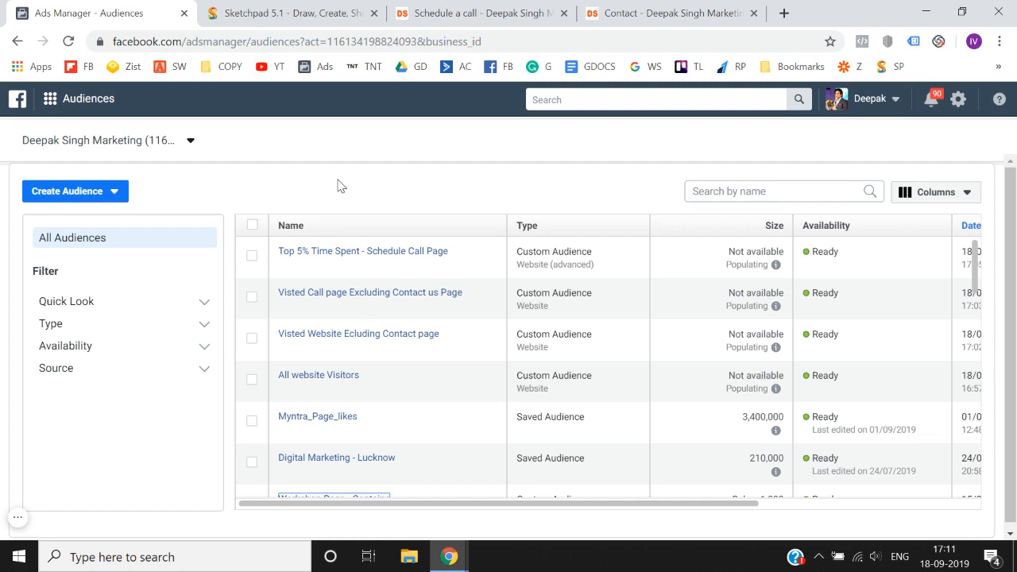
# Step: Open a new website-traffic Custom Audience form, view its visitor criteria options, and close it without creating an audience
pyautogui.click(88, 195)
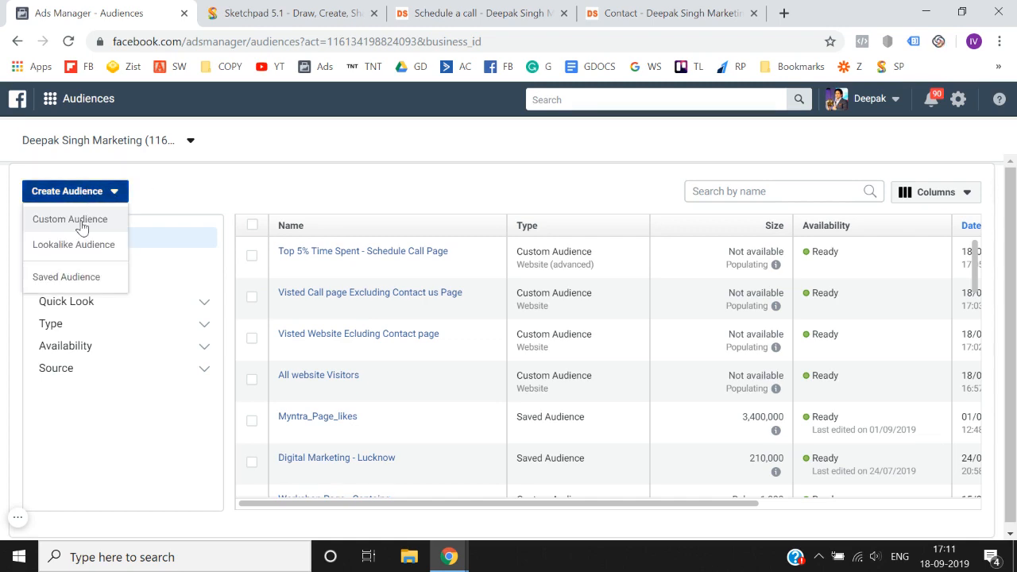
pyautogui.click(82, 227)
pyautogui.click(244, 240)
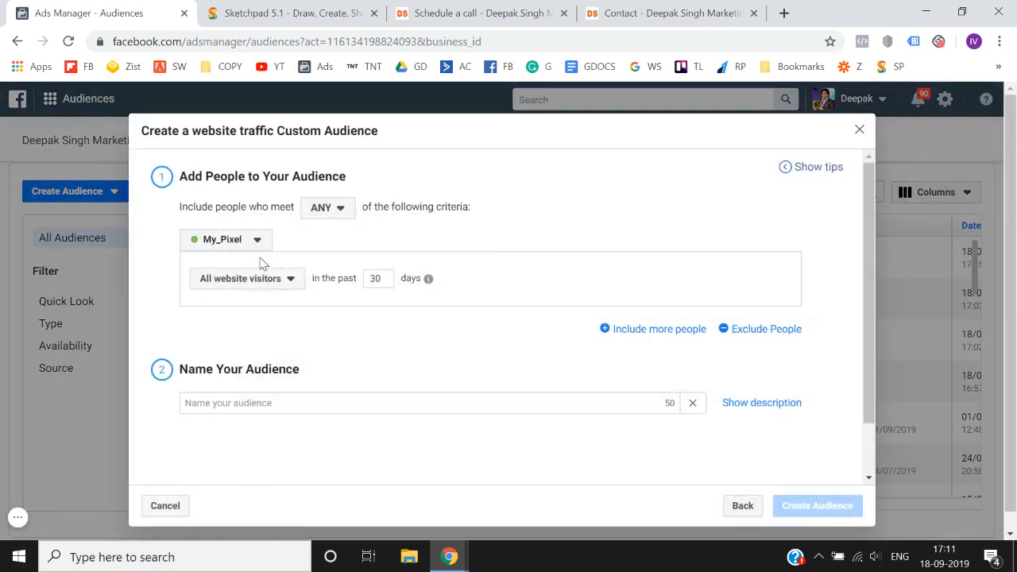
pyautogui.click(284, 286)
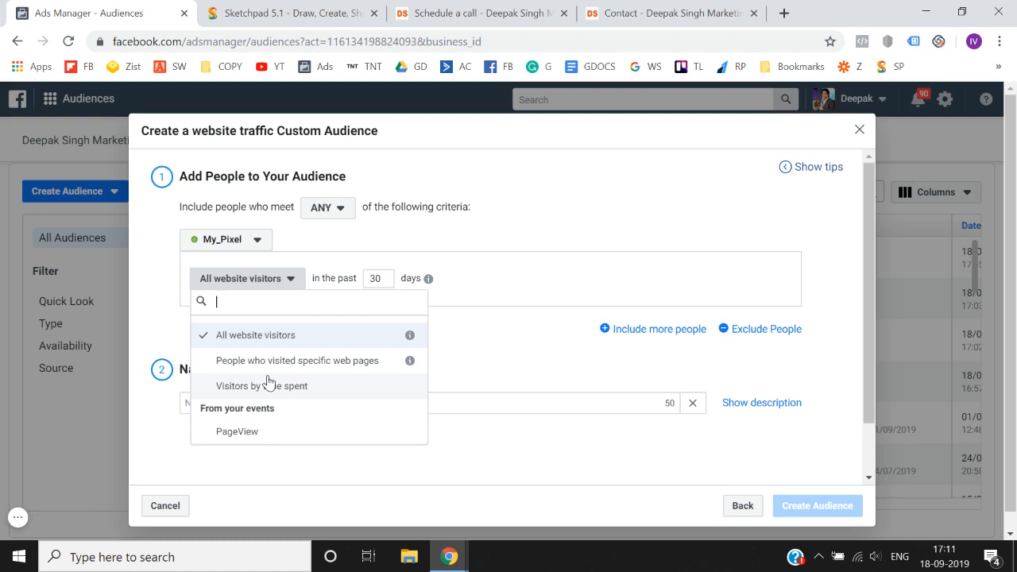
pyautogui.click(548, 227)
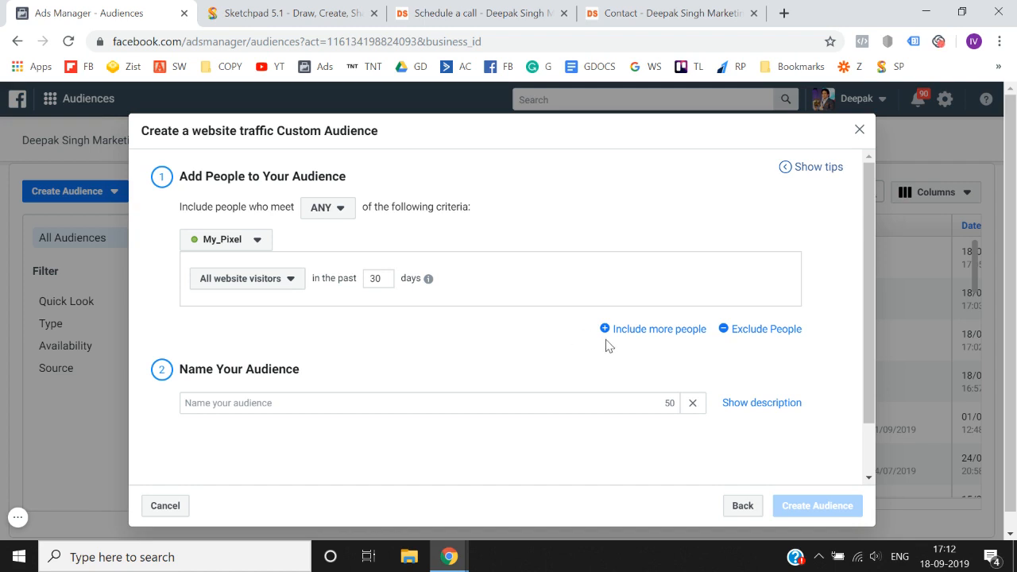
pyautogui.click(859, 129)
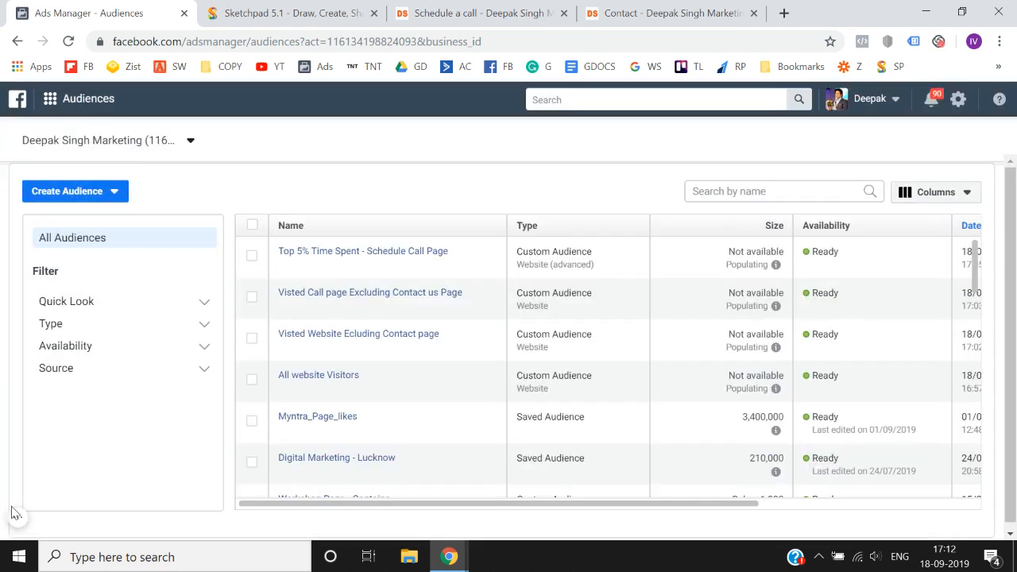